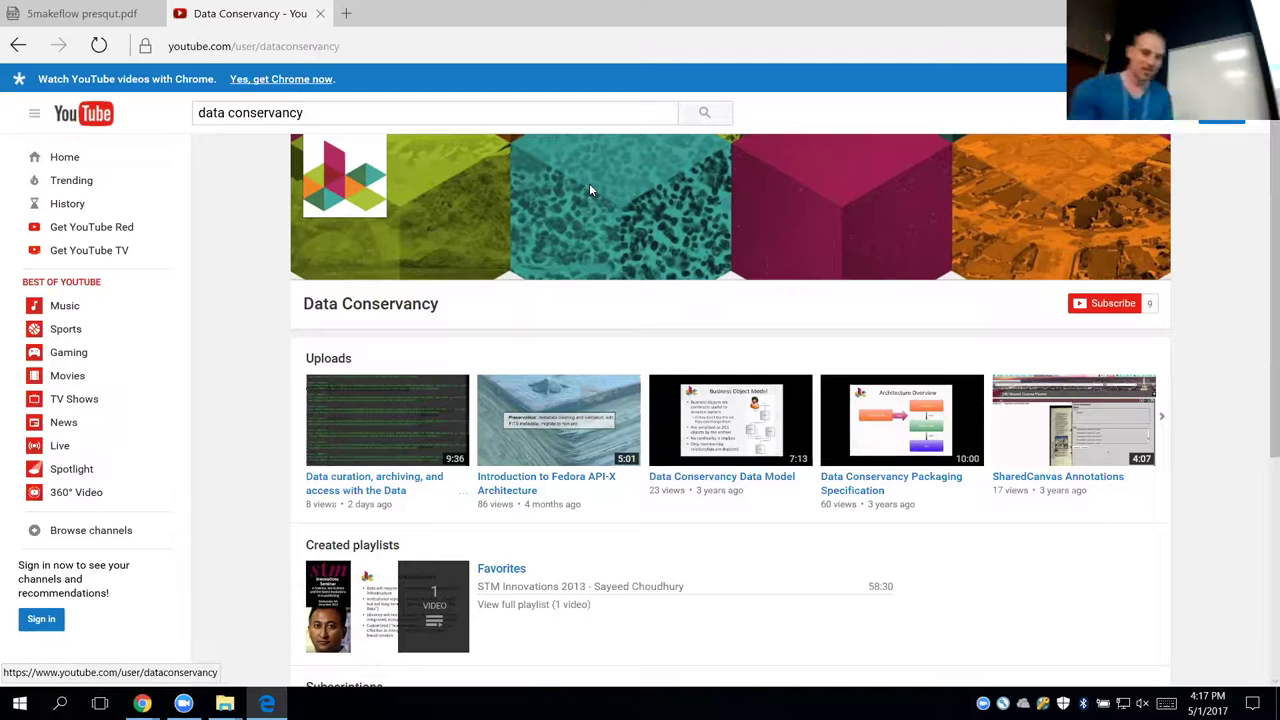
Step: Play the Data Conservancy channel's newest upload on data curation, archiving and access
{"action": "left_click", "coordinate": [340, 480]}
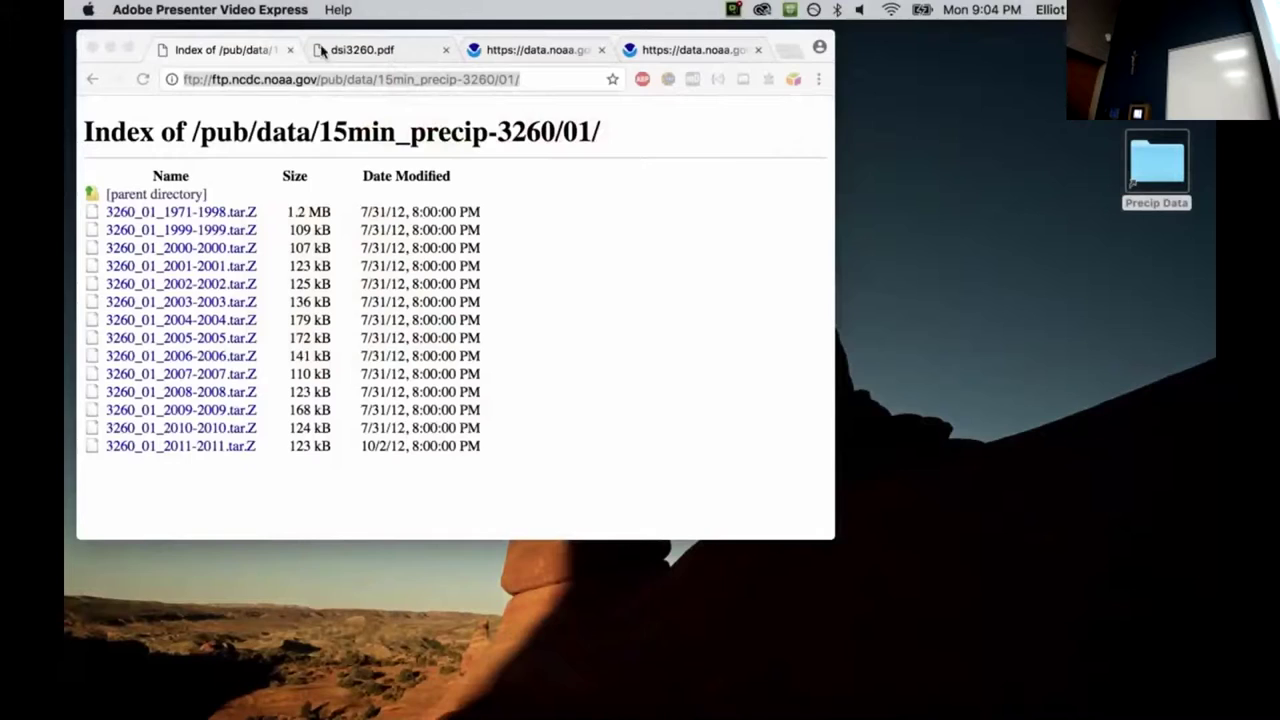
{"action": "left_click", "coordinate": [337, 51]}
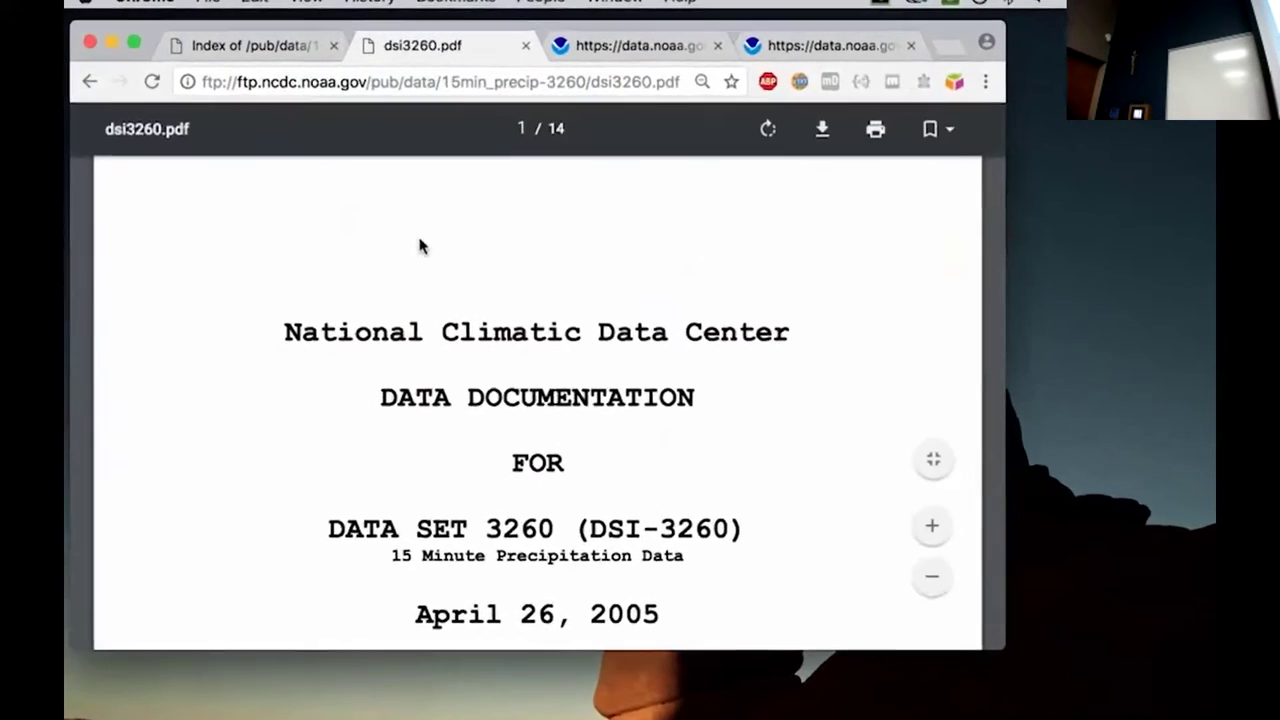
{"action": "scroll", "coordinate": [440, 250], "scroll_direction": "down", "scroll_amount": 3}
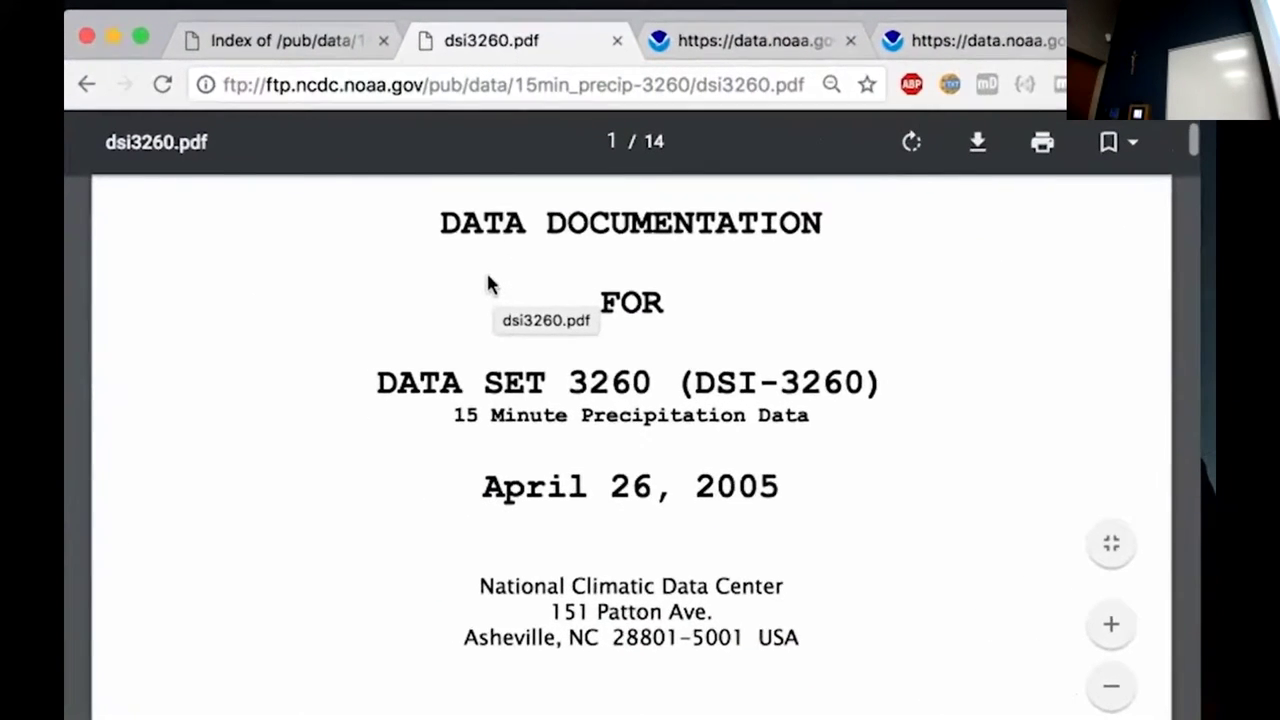
{"action": "scroll", "coordinate": [486, 280], "scroll_direction": "up", "scroll_amount": 5}
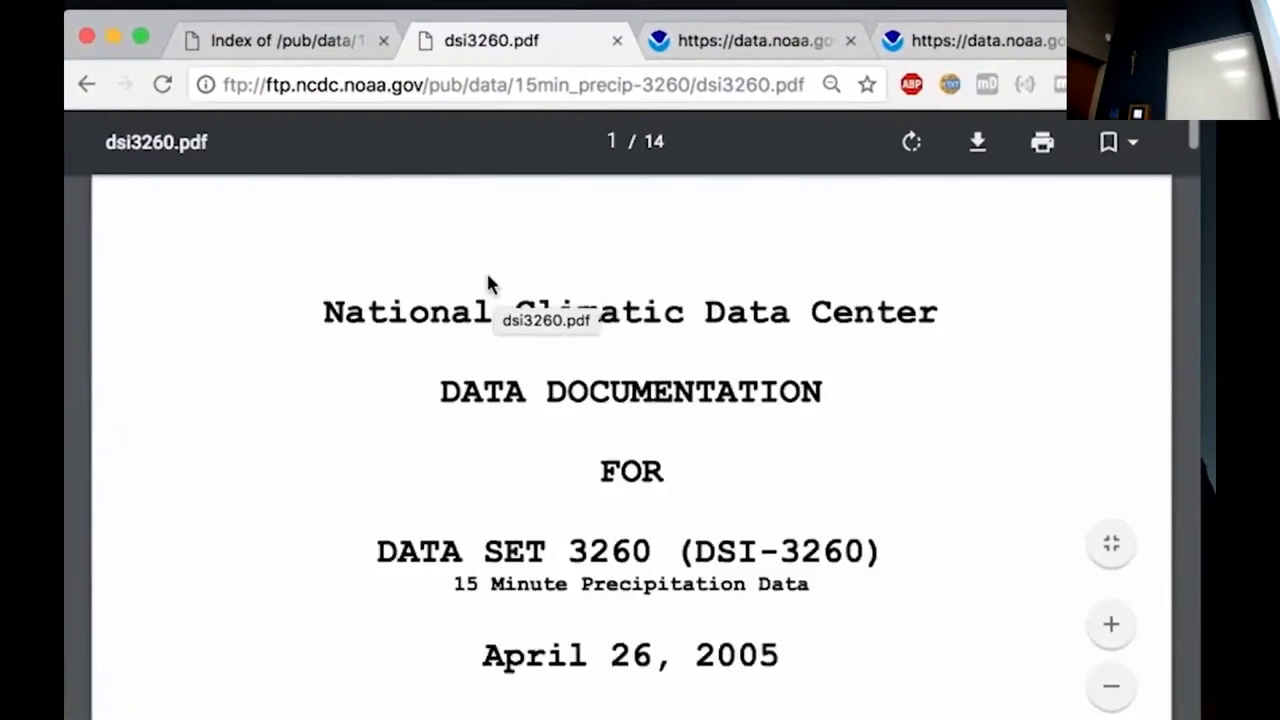
{"action": "left_click", "coordinate": [700, 36]}
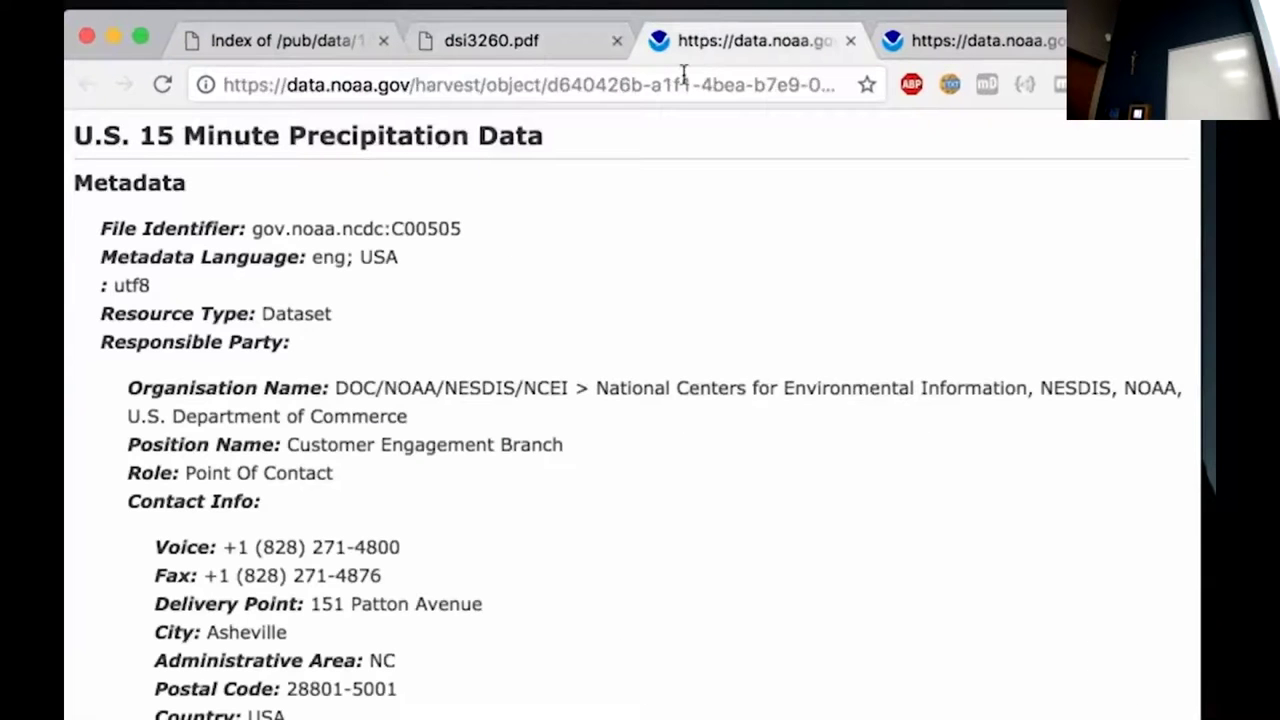
{"action": "left_click", "coordinate": [1010, 46]}
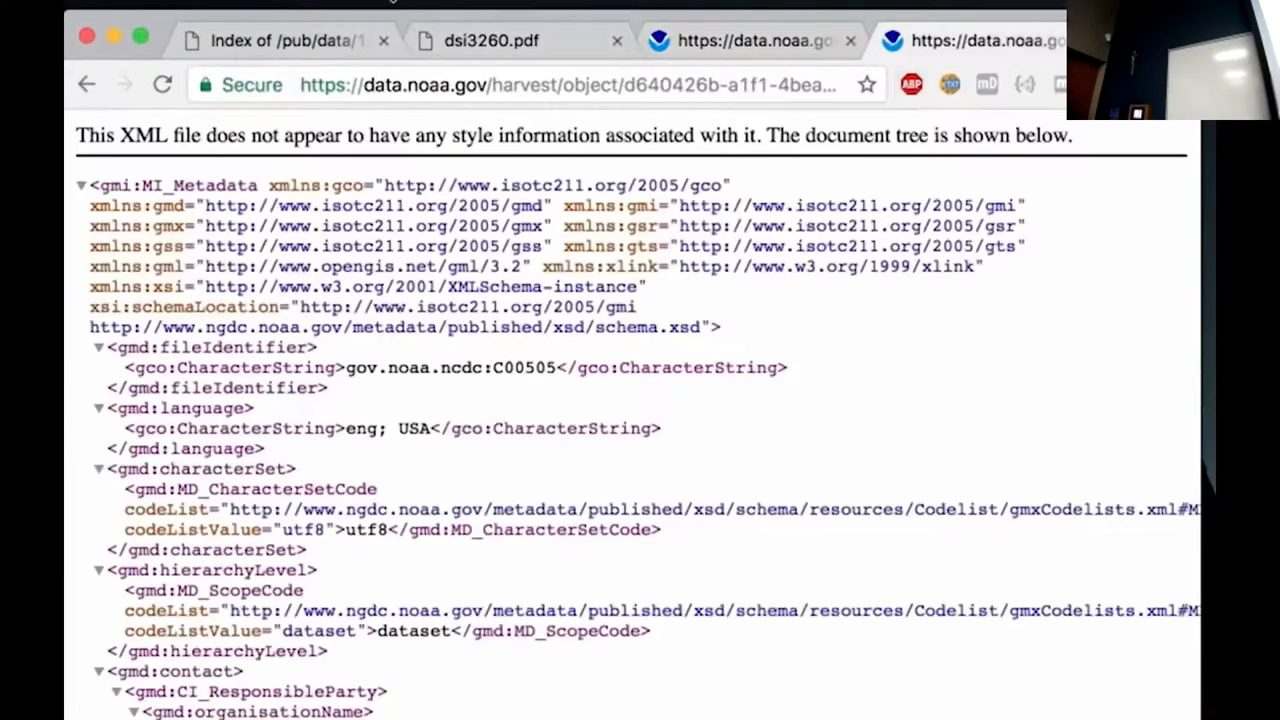
{"action": "left_click", "coordinate": [268, 40]}
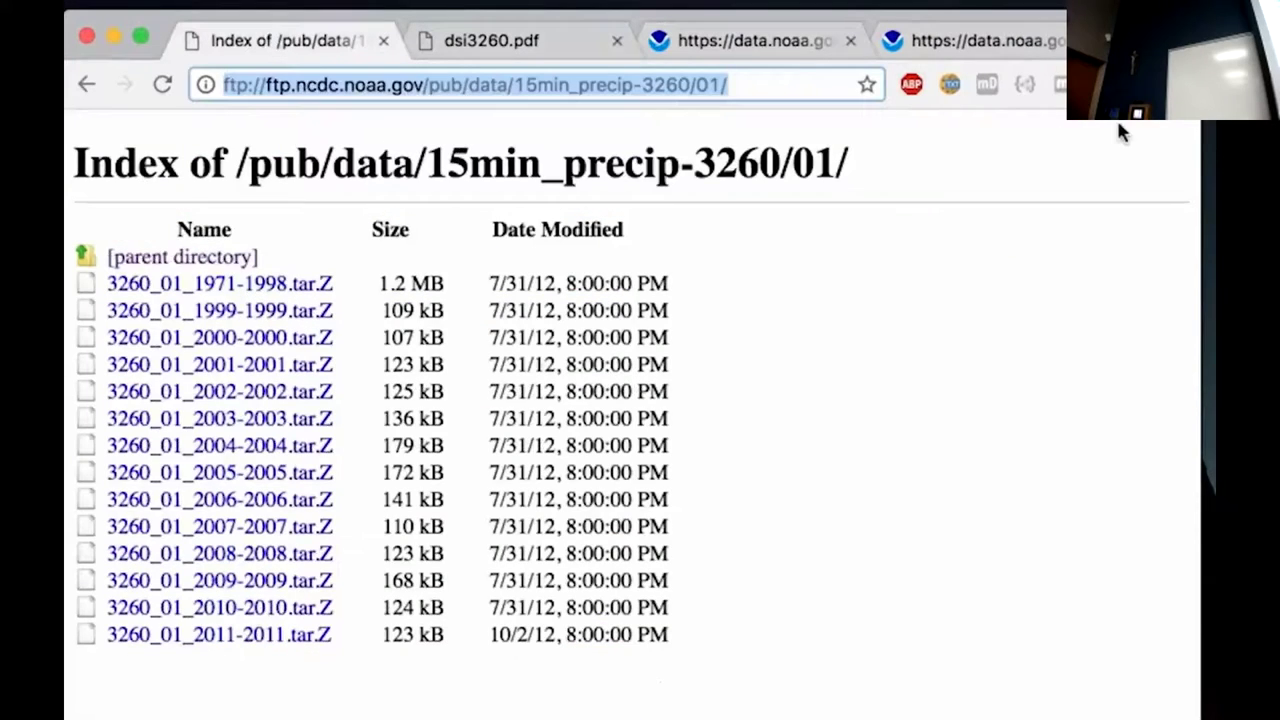
Step: Browse the local Precip folder in Finder, expanding 01 and documentation to show their files
{"action": "key", "text": "super+Tab"}
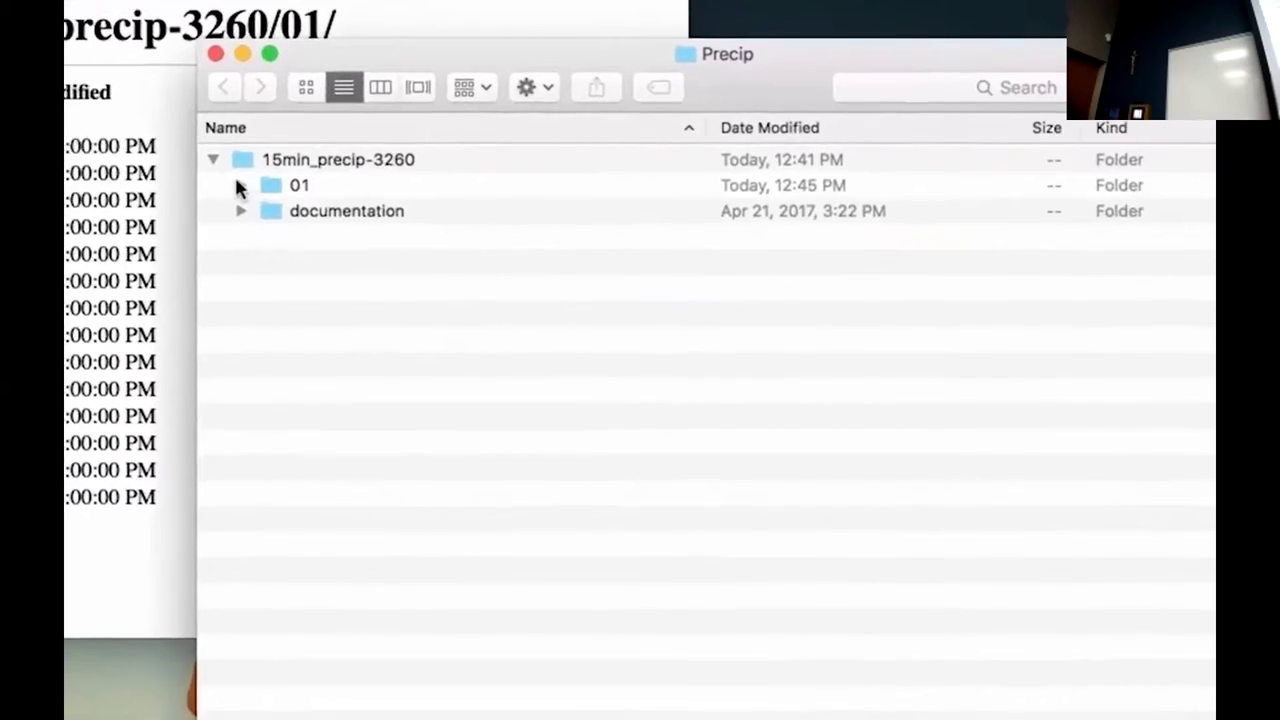
{"action": "left_click", "coordinate": [433, 236]}
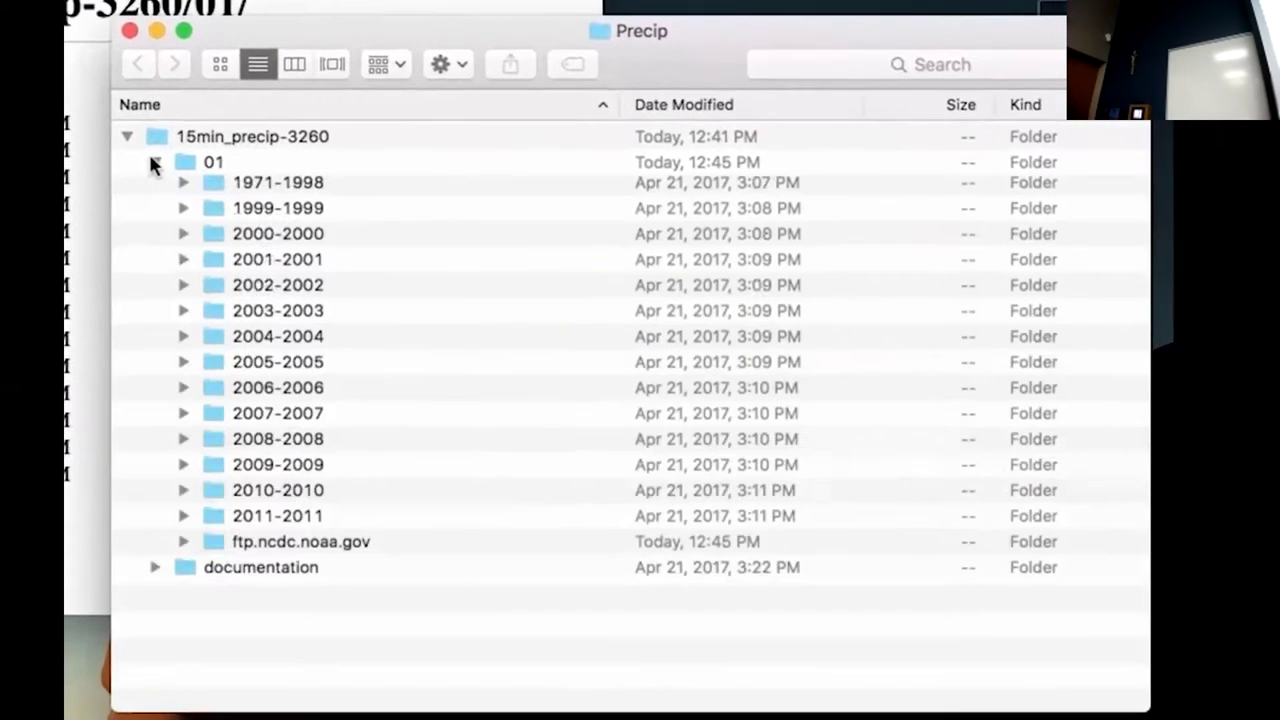
{"action": "left_click", "coordinate": [181, 187]}
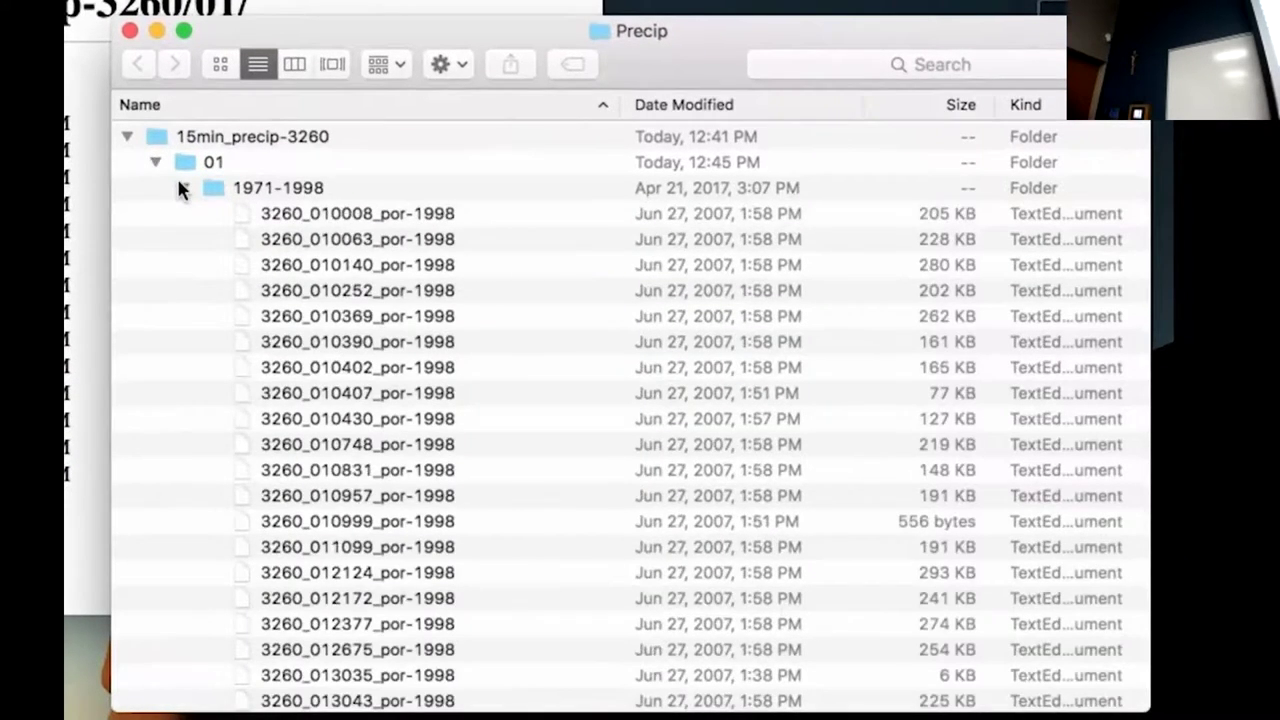
{"action": "left_click", "coordinate": [181, 187]}
{"action": "scroll", "coordinate": [143, 486], "scroll_direction": "up", "scroll_amount": 1}
{"action": "left_click", "coordinate": [150, 567]}
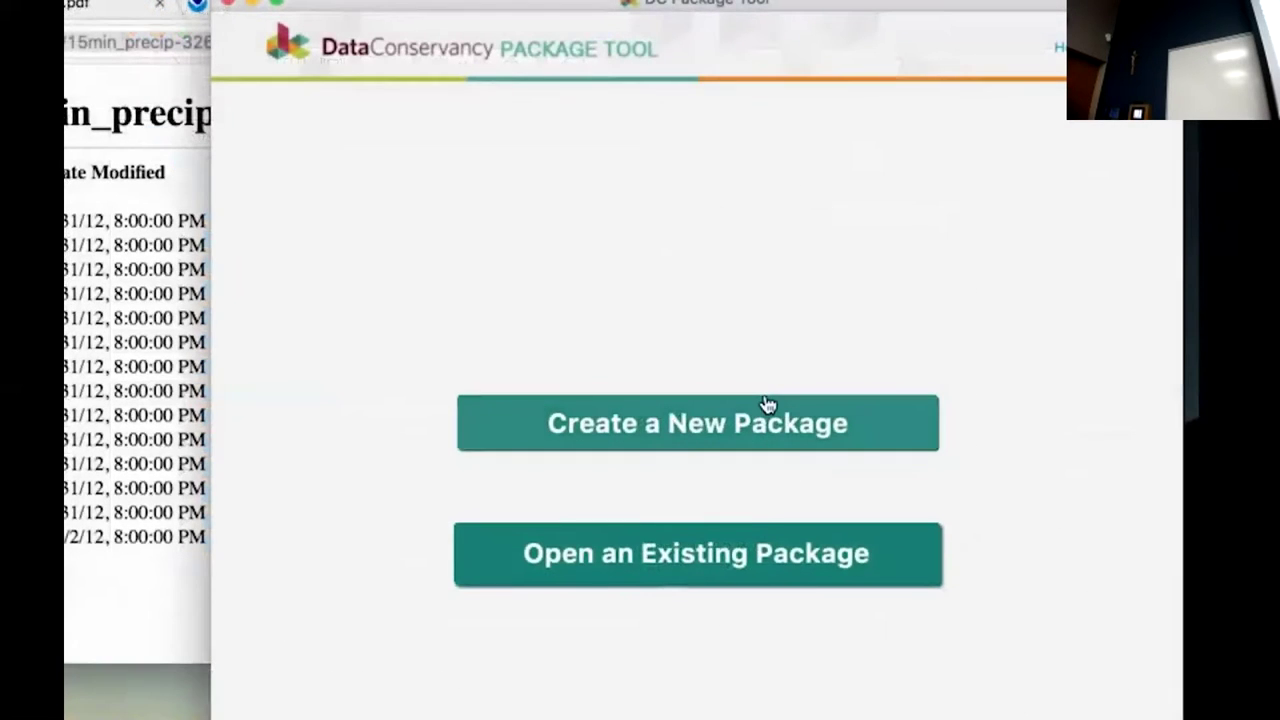
Step: Start a new package named 'Precipitation Data'
{"action": "left_click", "coordinate": [766, 403]}
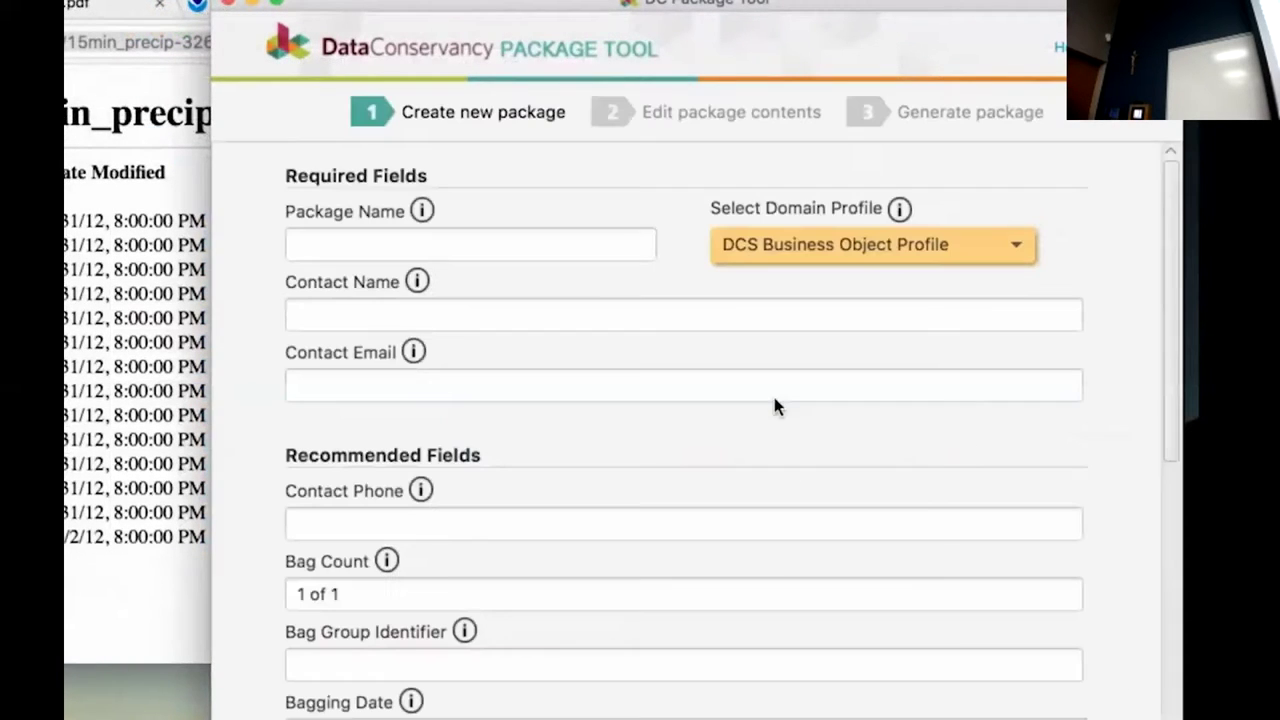
{"action": "left_click", "coordinate": [541, 232]}
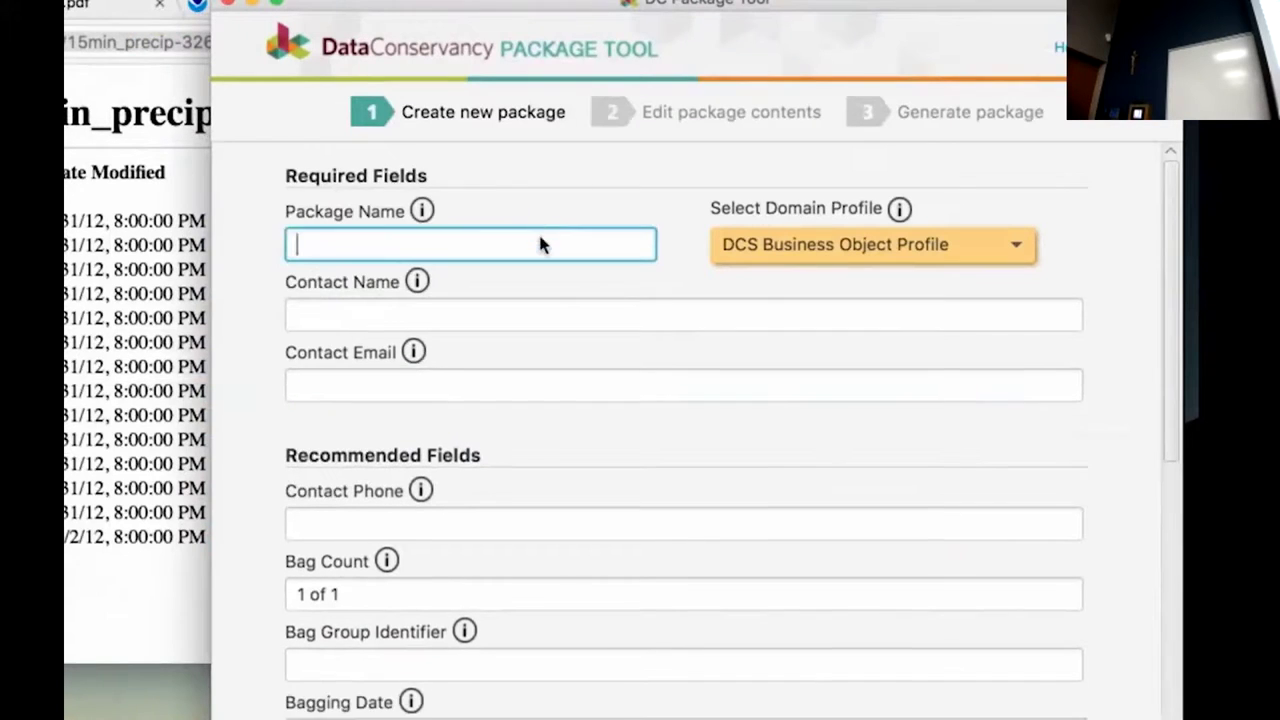
{"action": "type", "text": "Precipitation "}
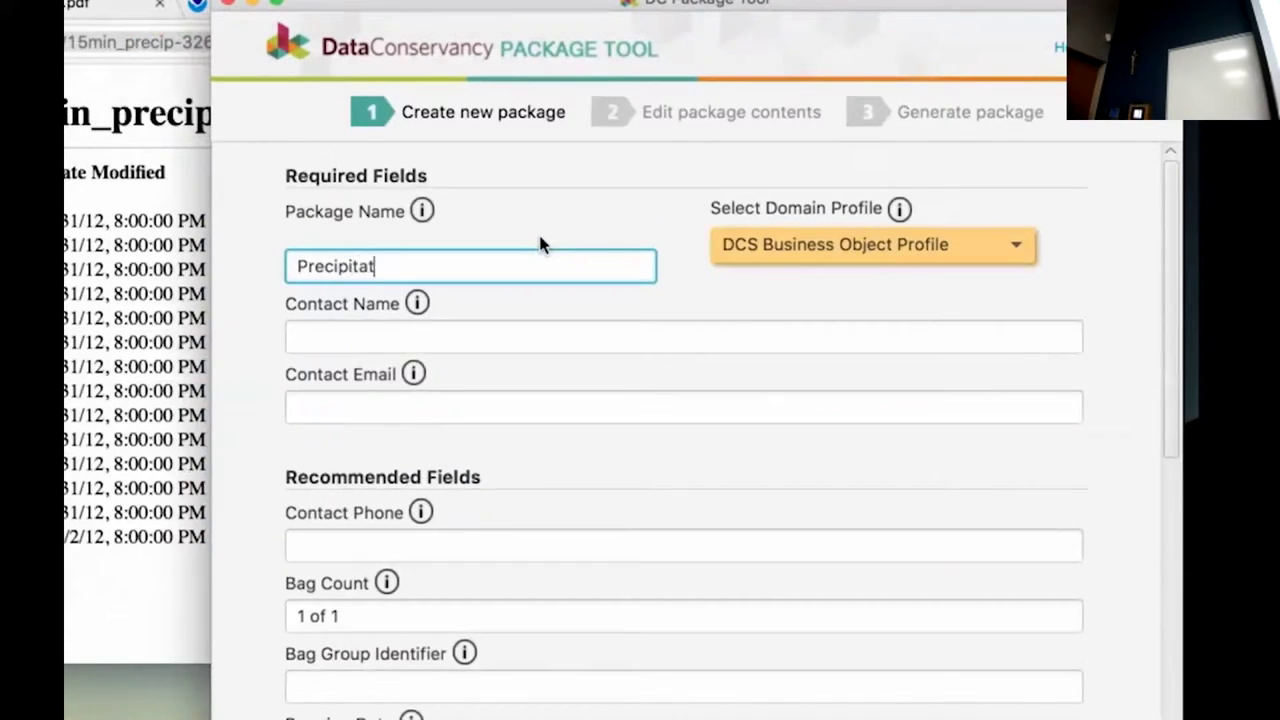
{"action": "type", "text": "Data"}
Step: Enter the contact's full name, e-mail and address details in the package form
{"action": "left_click", "coordinate": [486, 336]}
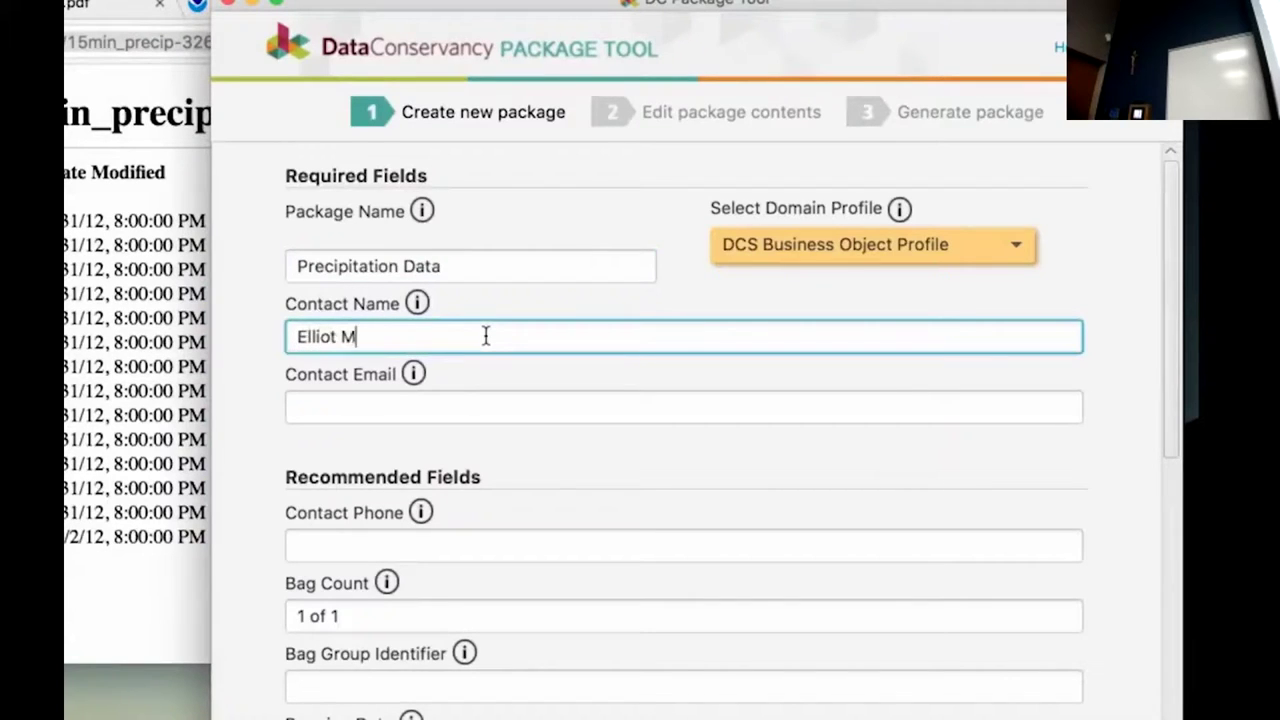
{"action": "key", "text": "Tab"}
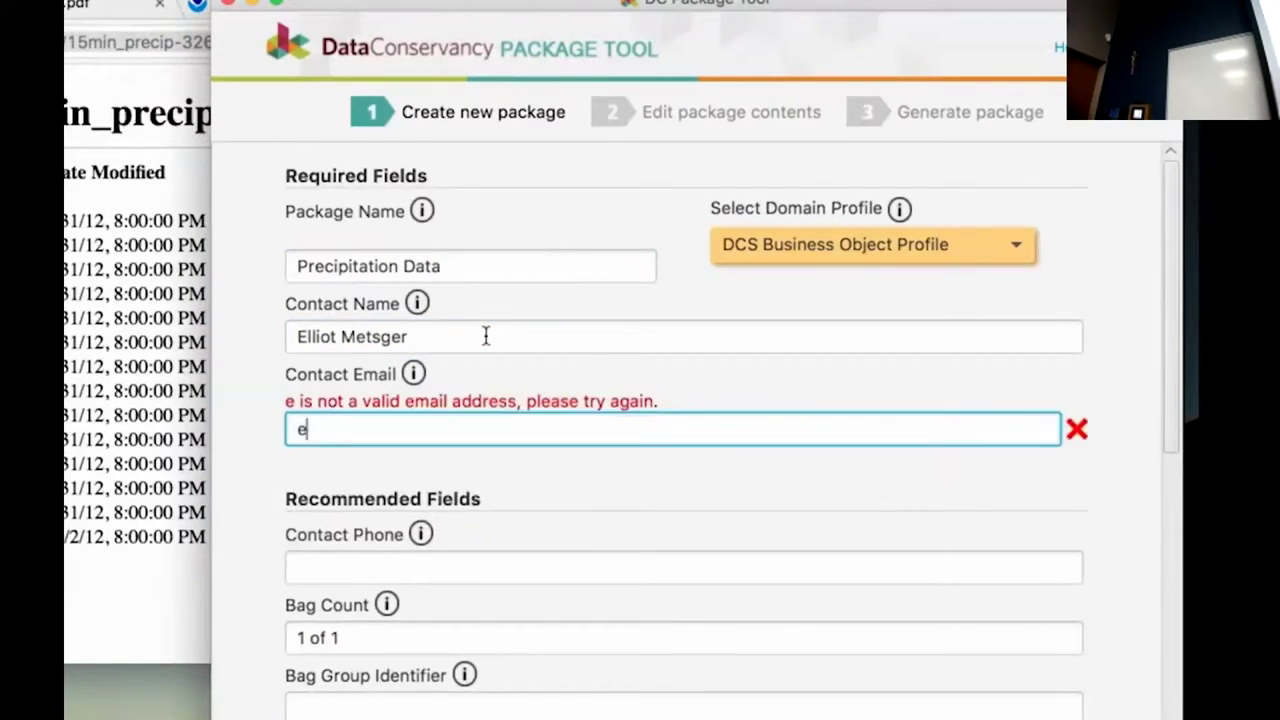
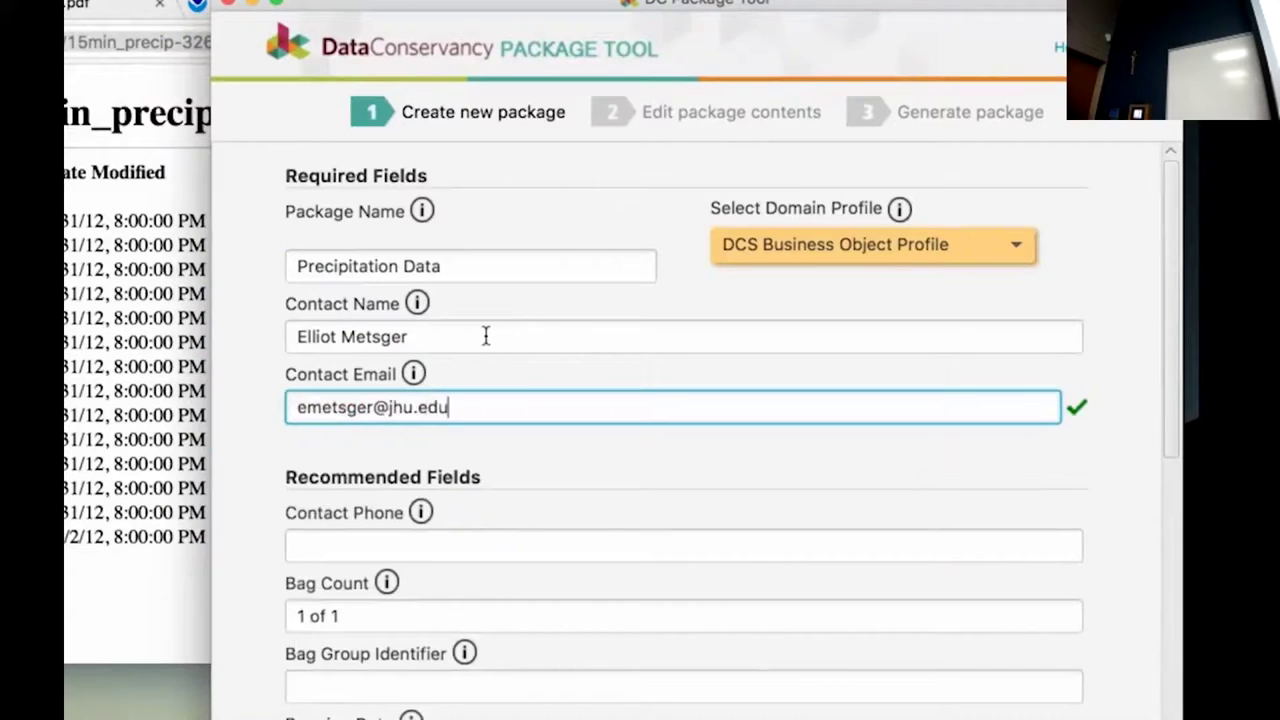
{"action": "scroll", "coordinate": [486, 336], "scroll_direction": "down", "scroll_amount": 5}
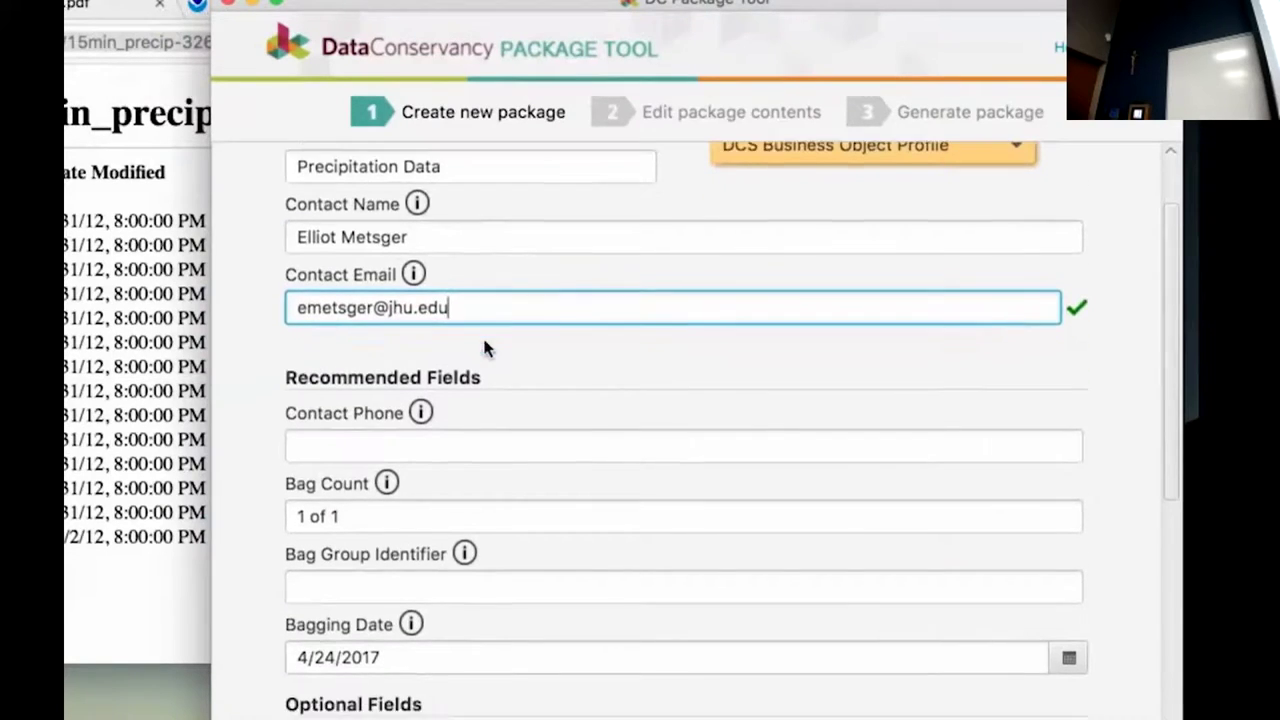
{"action": "scroll", "coordinate": [484, 347], "scroll_direction": "down", "scroll_amount": 5}
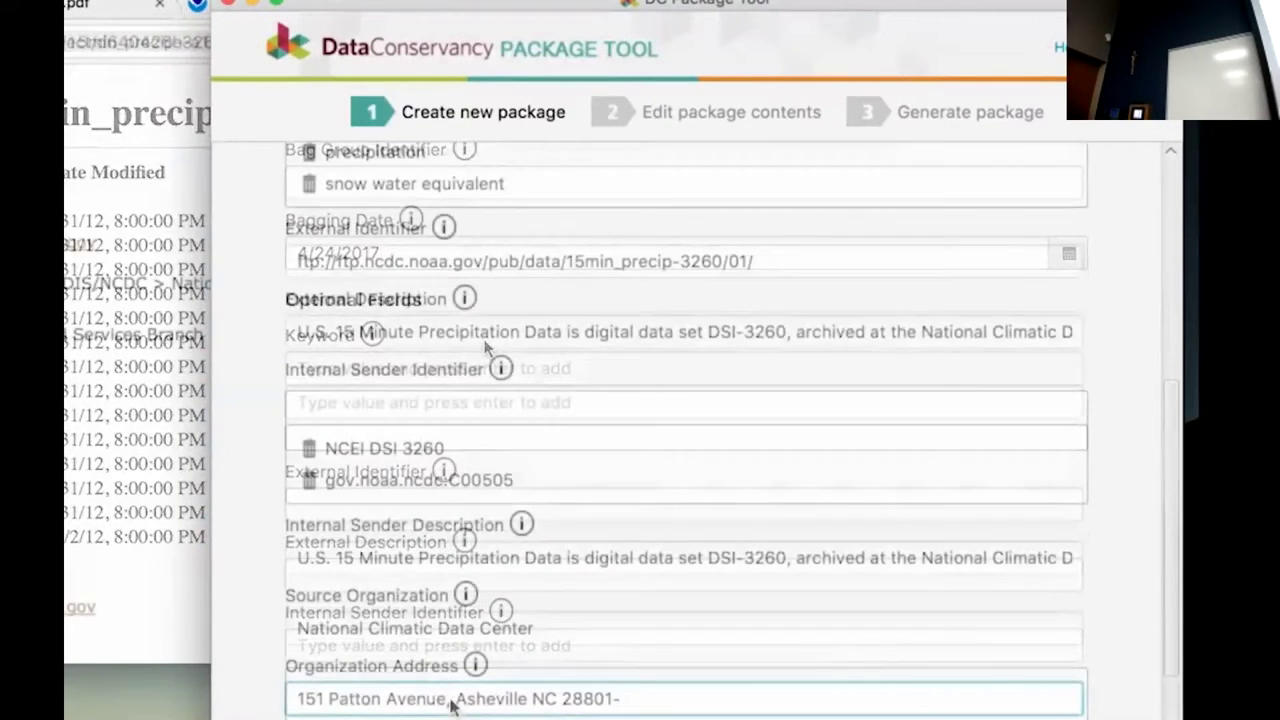
{"action": "type", "text": "5001 US"}
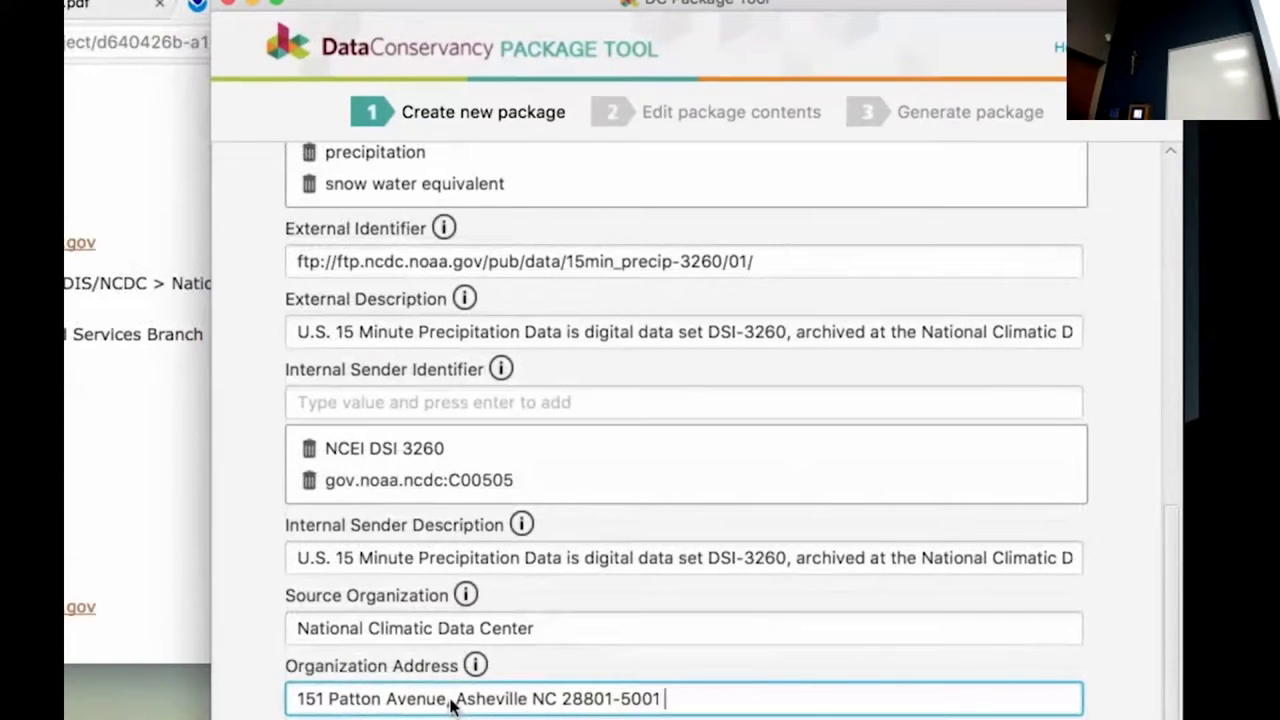
{"action": "type", "text": "A"}
{"action": "scroll", "coordinate": [585, 700], "scroll_direction": "down", "scroll_amount": 2}
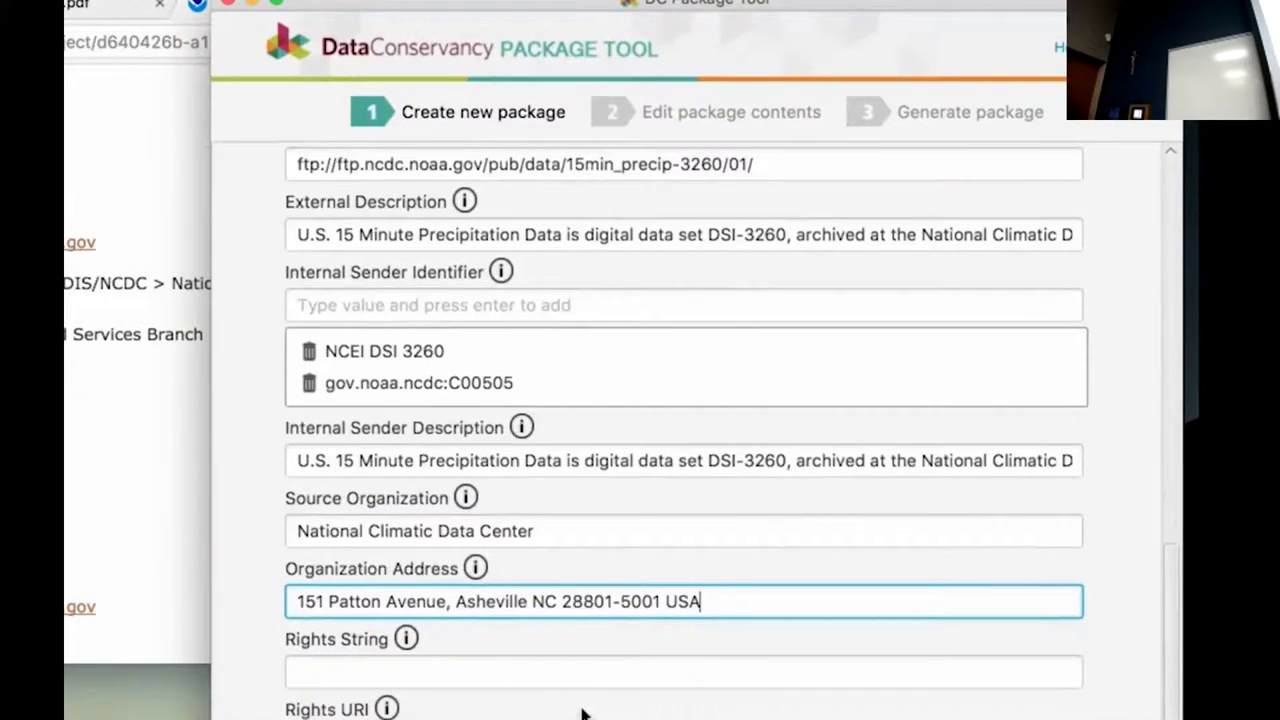
{"action": "scroll", "coordinate": [583, 705], "scroll_direction": "up", "scroll_amount": 1}
{"action": "scroll", "coordinate": [583, 703], "scroll_direction": "up", "scroll_amount": 5}
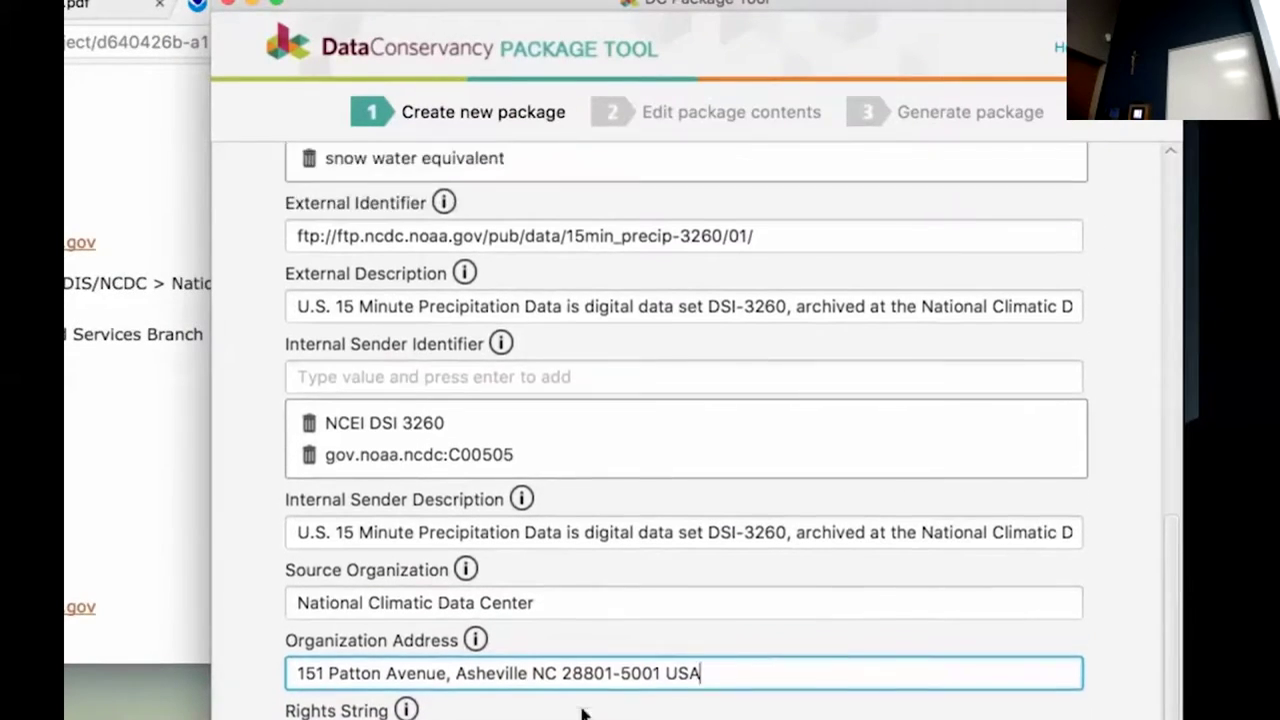
{"action": "scroll", "coordinate": [583, 703], "scroll_direction": "up", "scroll_amount": 7}
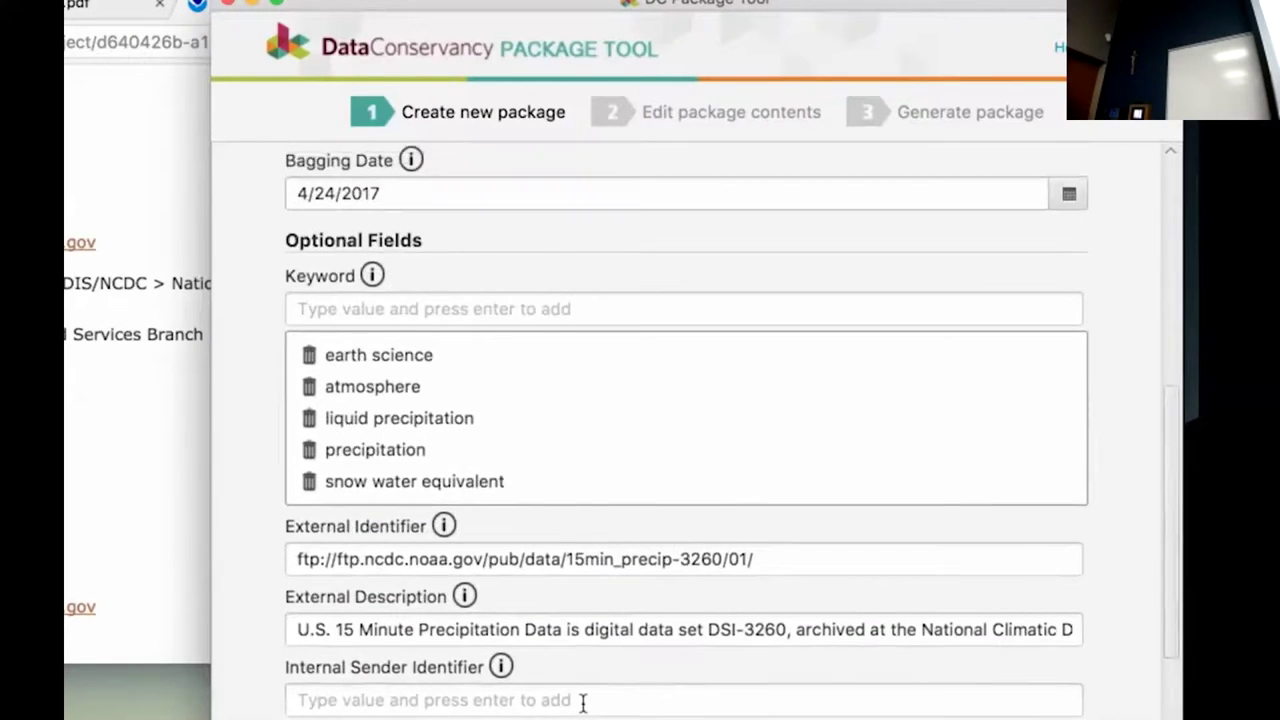
{"action": "scroll", "coordinate": [583, 703], "scroll_direction": "up", "scroll_amount": 7}
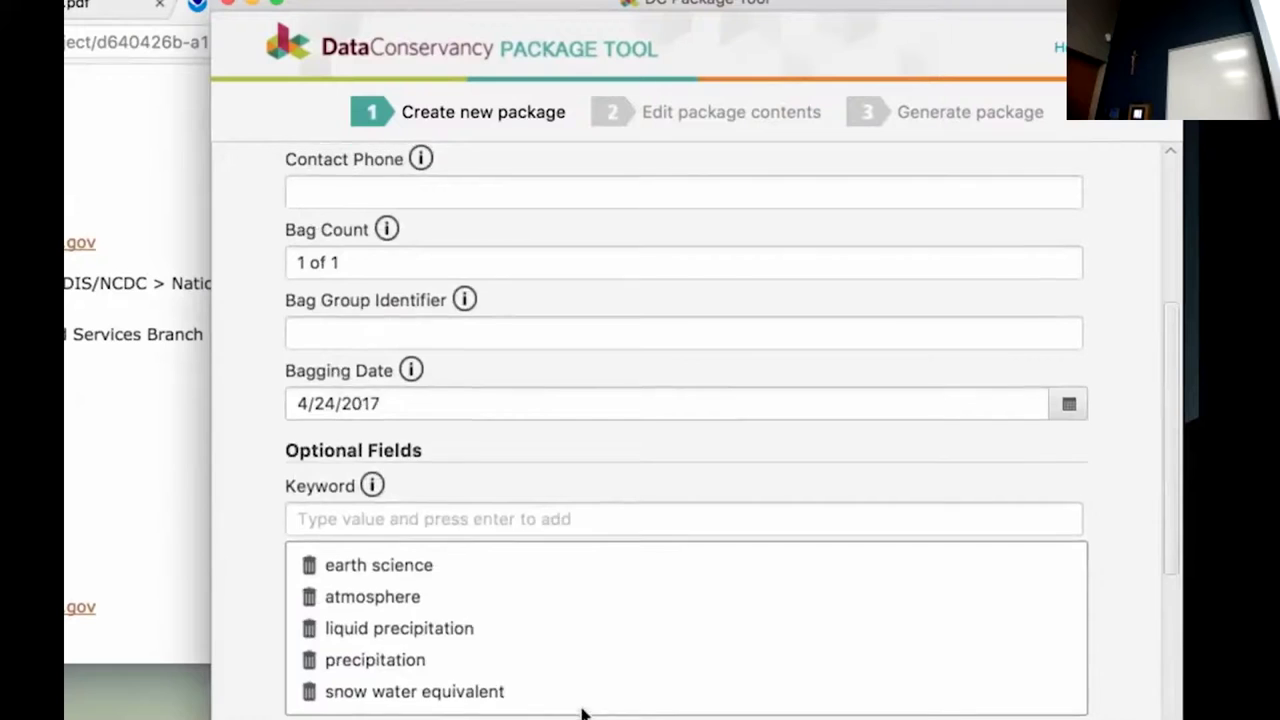
{"action": "scroll", "coordinate": [583, 712], "scroll_direction": "up", "scroll_amount": 11}
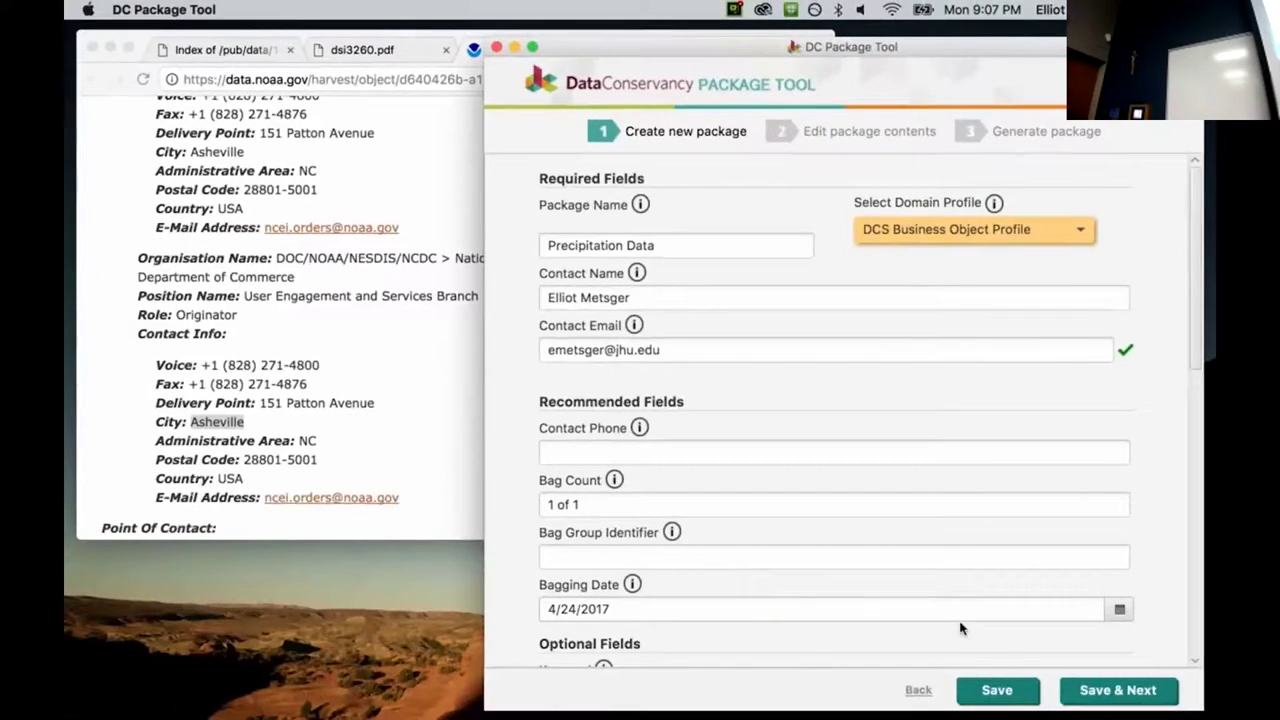
Step: Save the metadata and choose 15min_precip-3260 as the package content directory
{"action": "left_click", "coordinate": [1082, 690]}
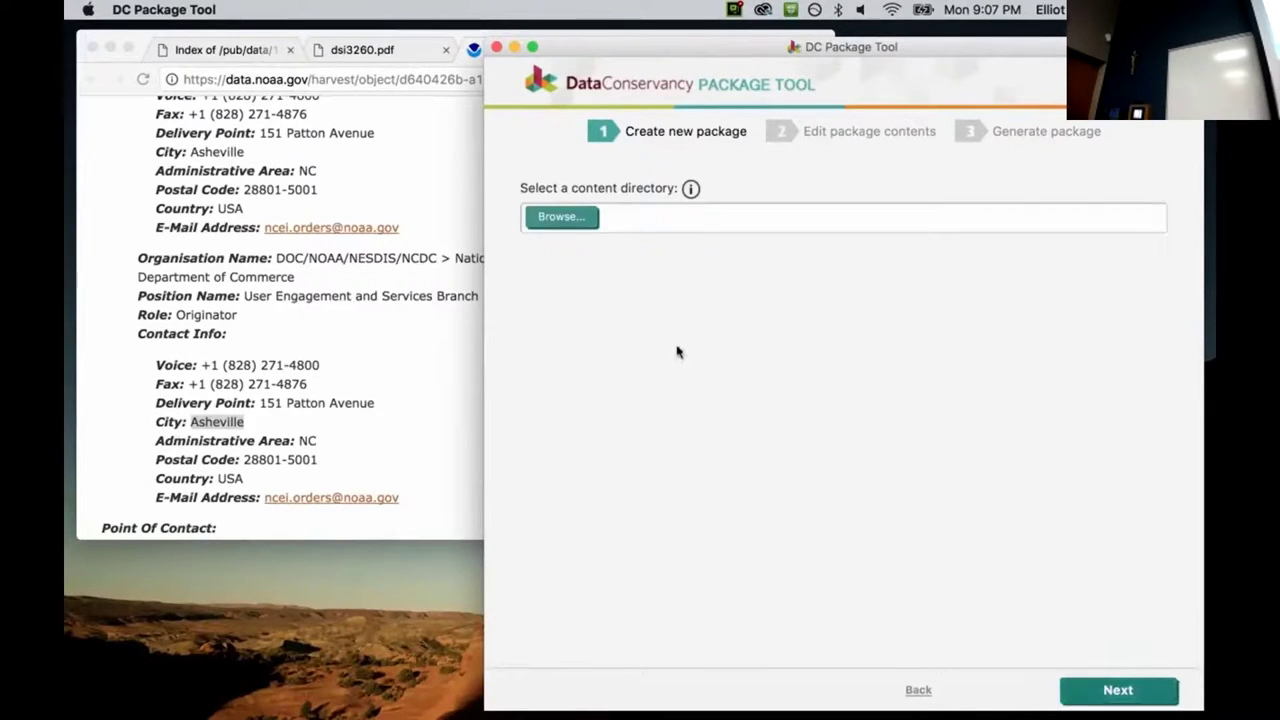
{"action": "left_click", "coordinate": [553, 220]}
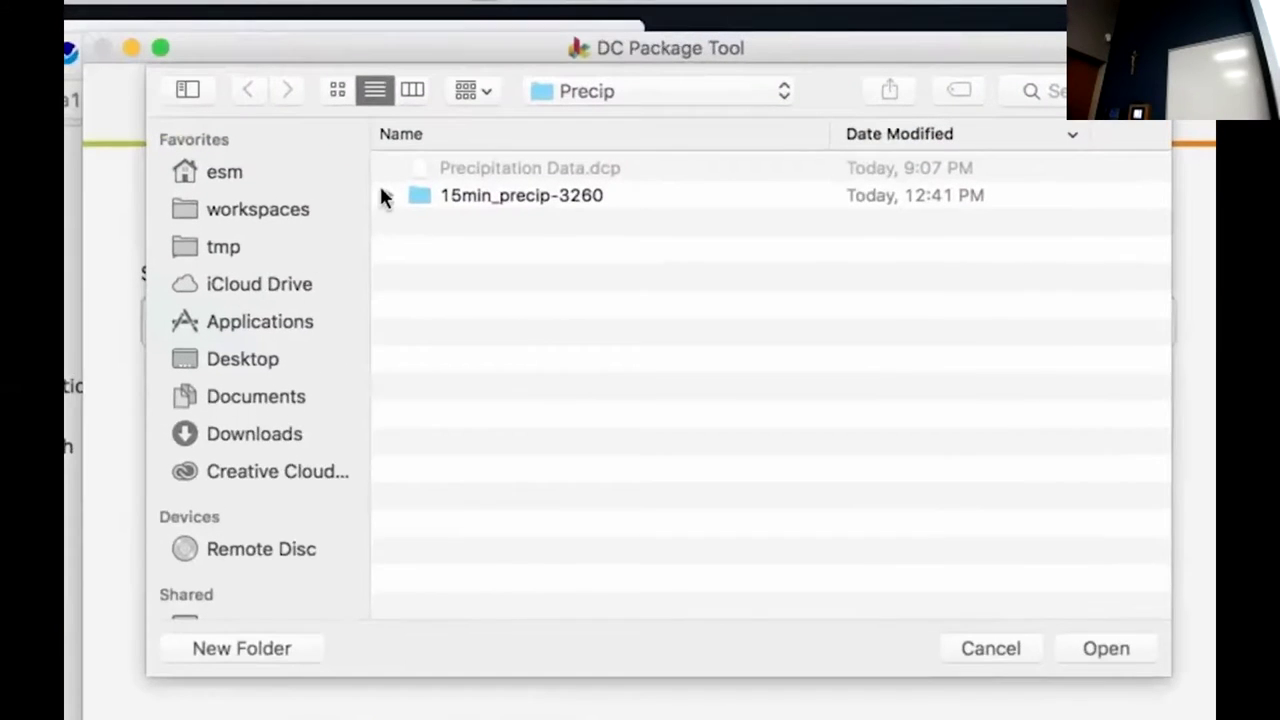
{"action": "left_click", "coordinate": [387, 196]}
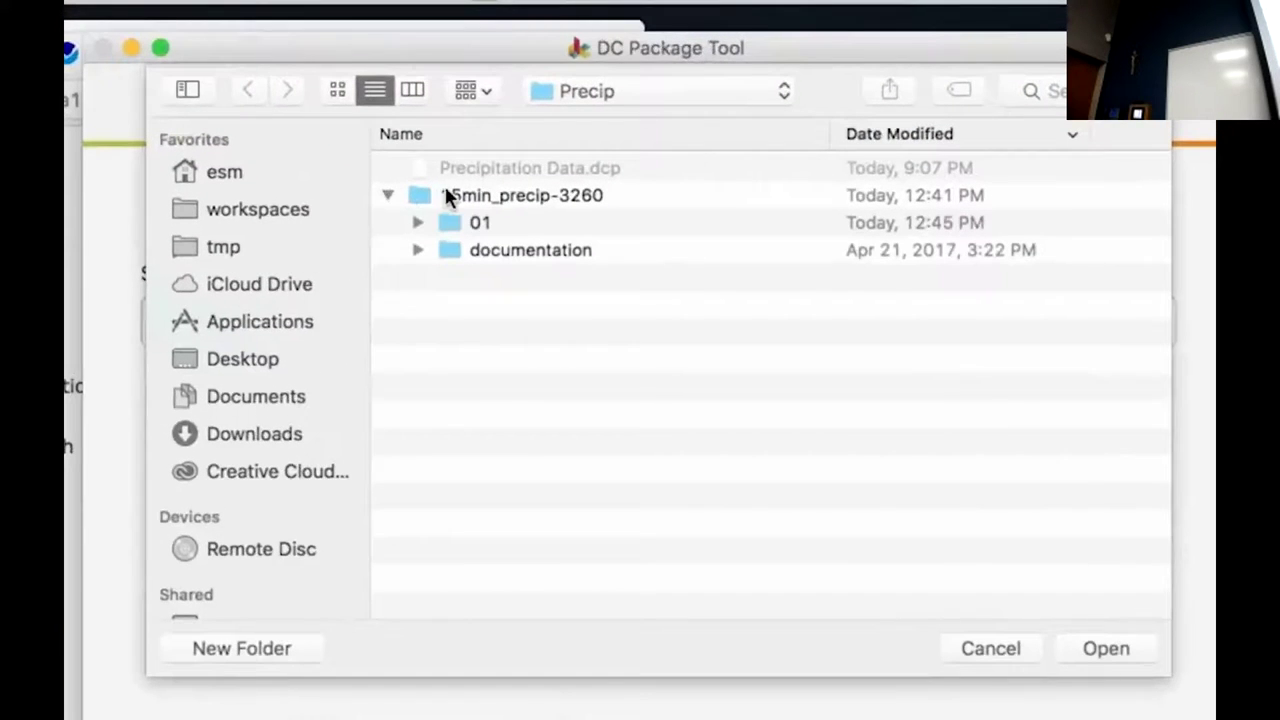
{"action": "left_click", "coordinate": [418, 221]}
{"action": "left_click", "coordinate": [417, 221]}
{"action": "left_click", "coordinate": [415, 247]}
{"action": "left_click", "coordinate": [415, 247]}
{"action": "left_click", "coordinate": [445, 197]}
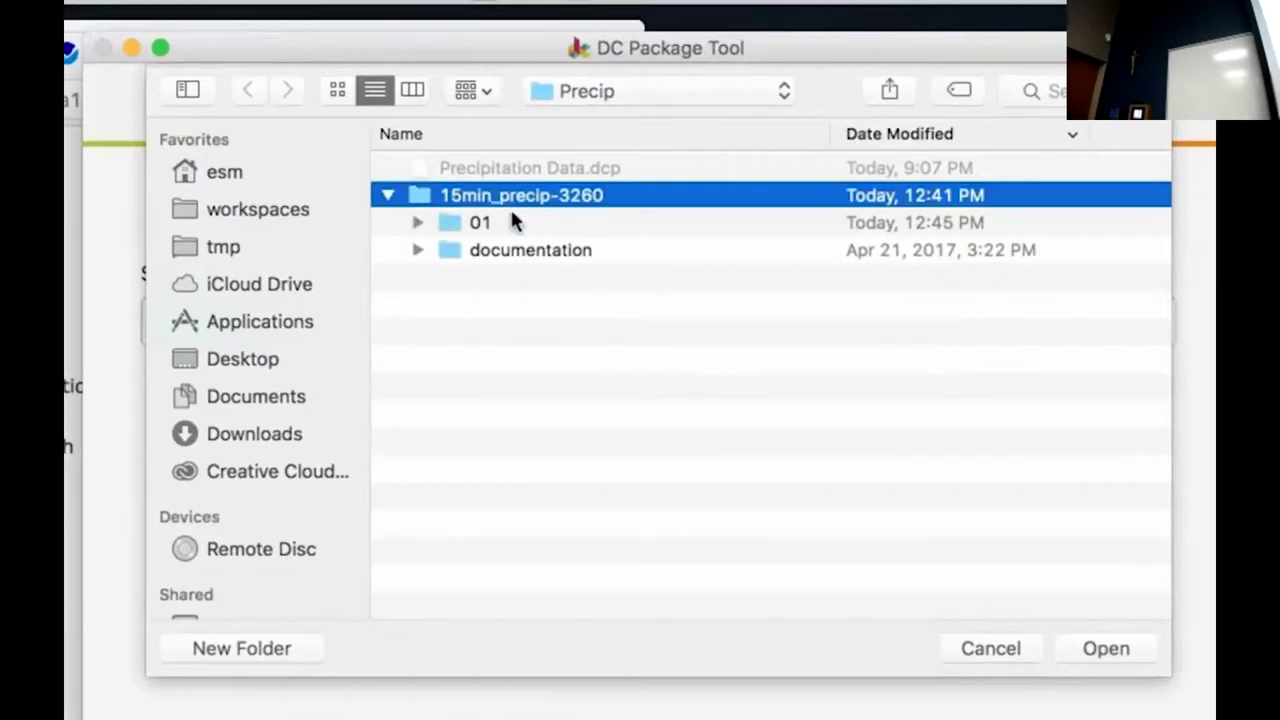
{"action": "left_click", "coordinate": [1074, 640]}
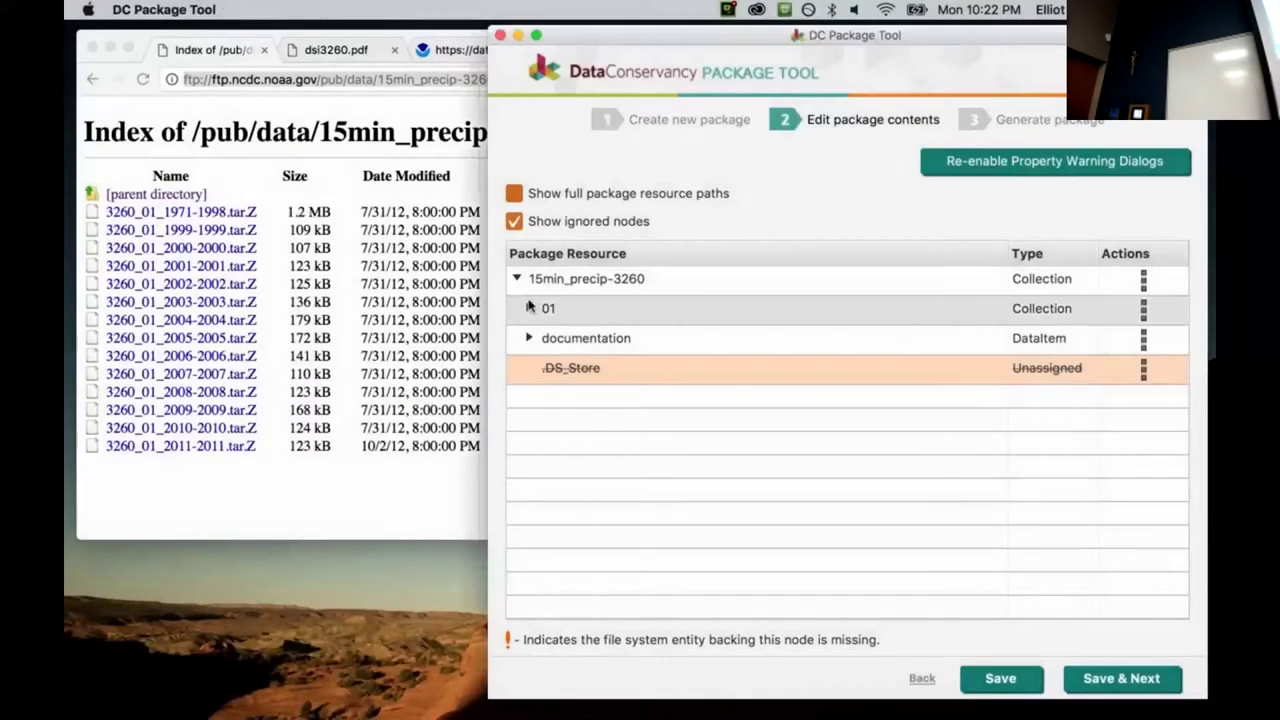
Step: Inspect the 01 and documentation nodes in the package resource tree
{"action": "left_click", "coordinate": [529, 309]}
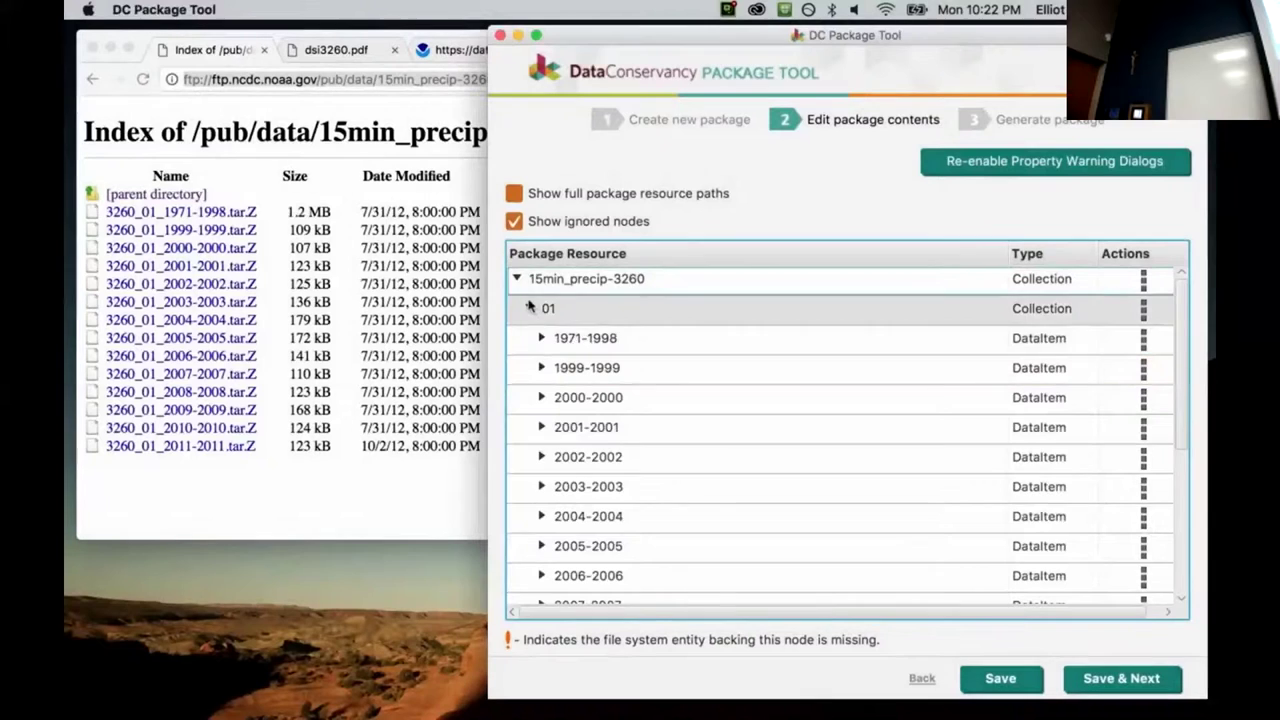
{"action": "left_click", "coordinate": [541, 339]}
{"action": "left_click", "coordinate": [541, 339]}
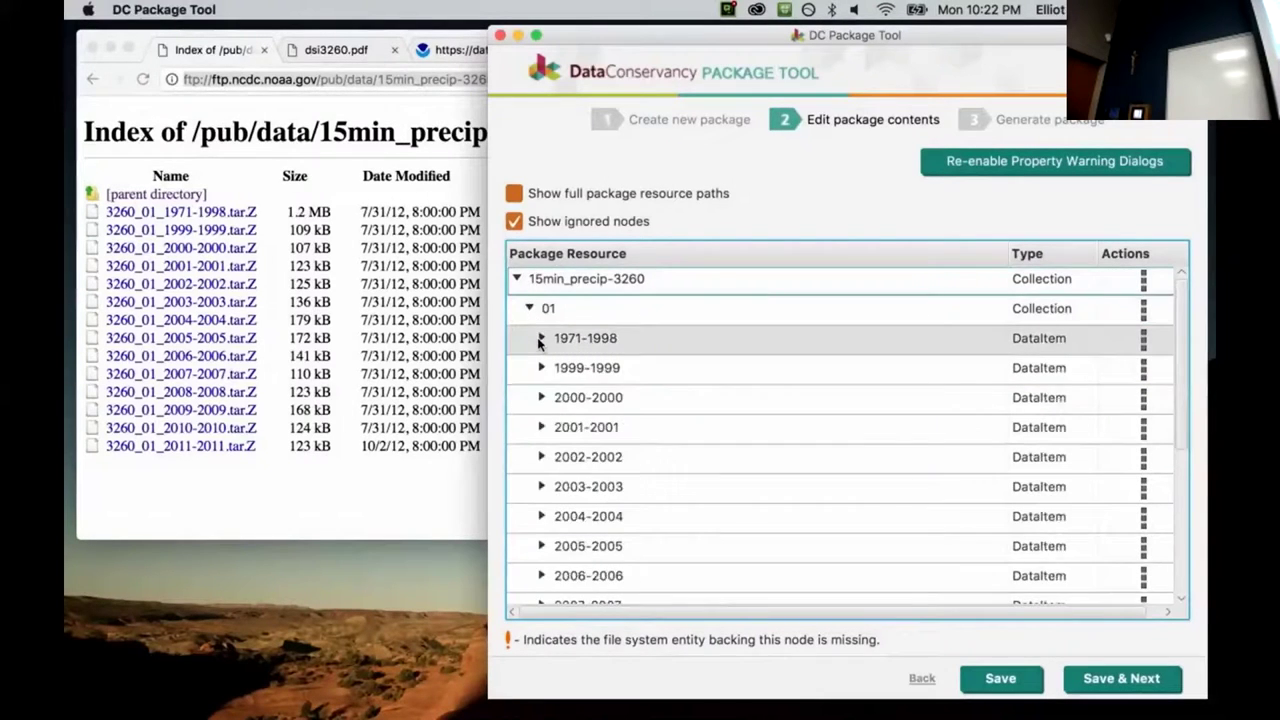
{"action": "scroll", "coordinate": [518, 437], "scroll_direction": "down", "scroll_amount": 5}
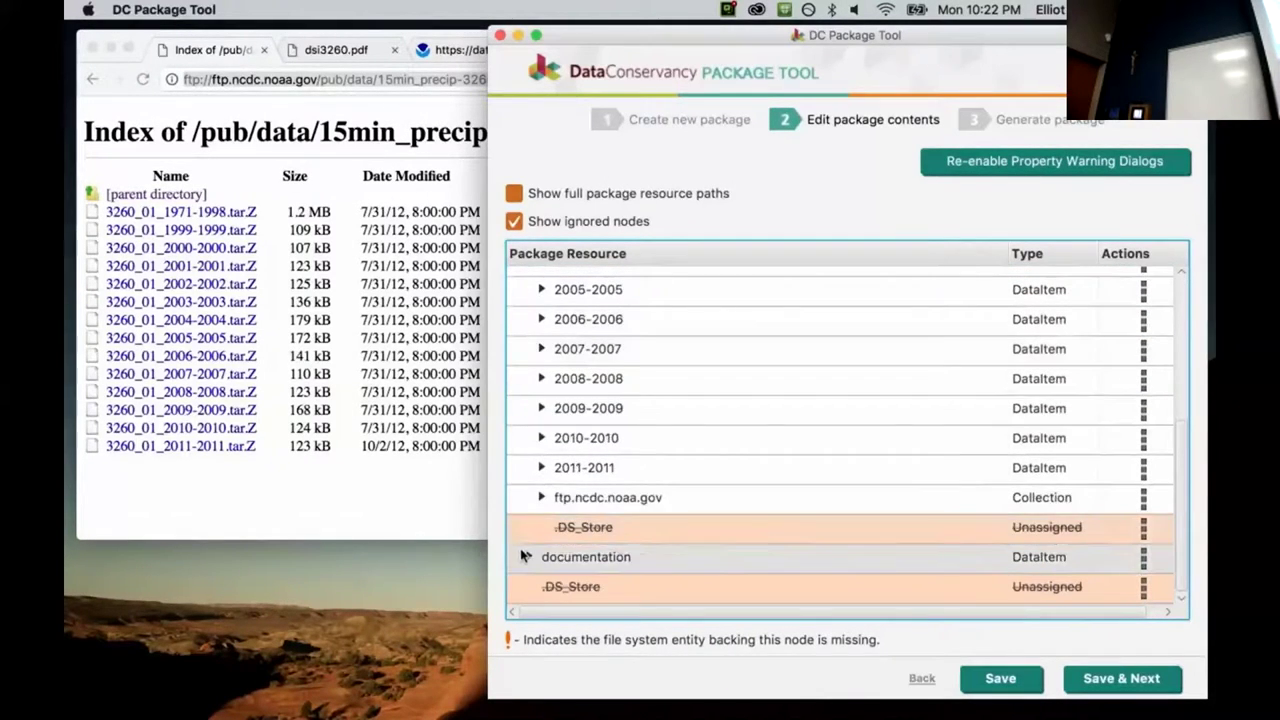
{"action": "left_click", "coordinate": [524, 557]}
{"action": "scroll", "coordinate": [520, 557], "scroll_direction": "up", "scroll_amount": 10}
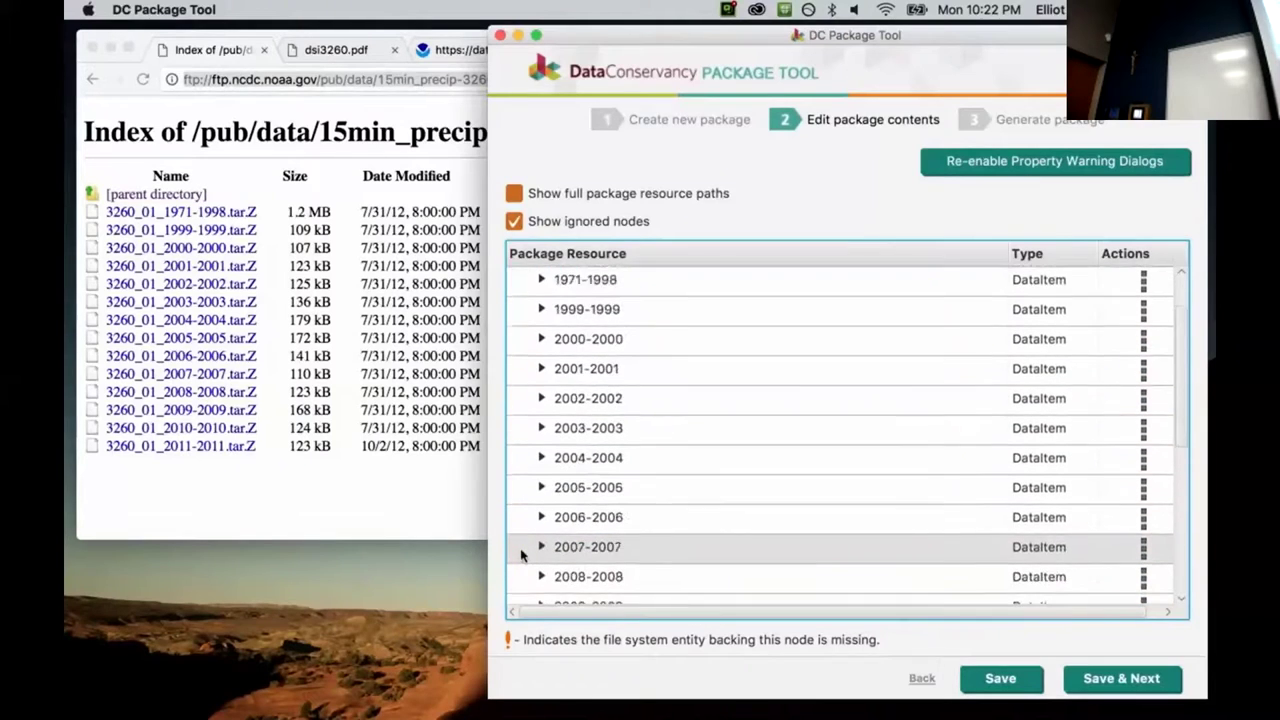
Step: Hide ignored .DS_Store nodes and show full file:/// package resource paths
{"action": "left_click", "coordinate": [529, 309]}
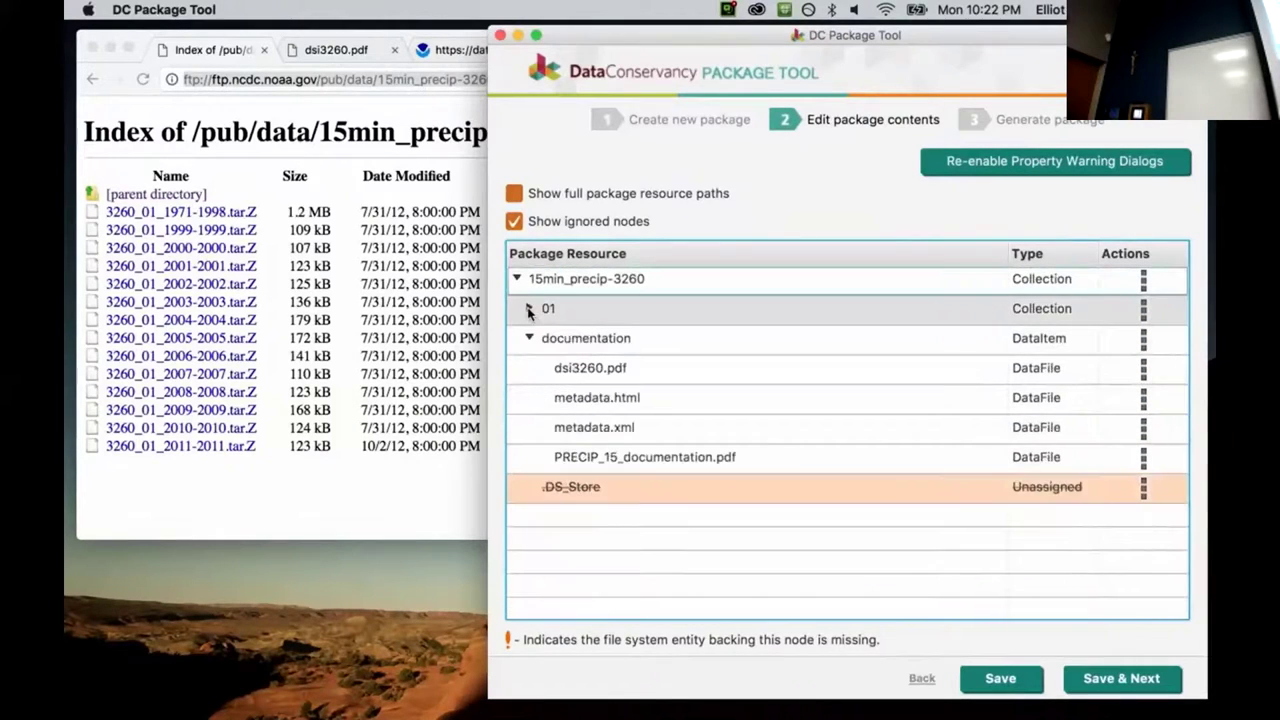
{"action": "left_click", "coordinate": [513, 221]}
{"action": "left_click", "coordinate": [513, 194]}
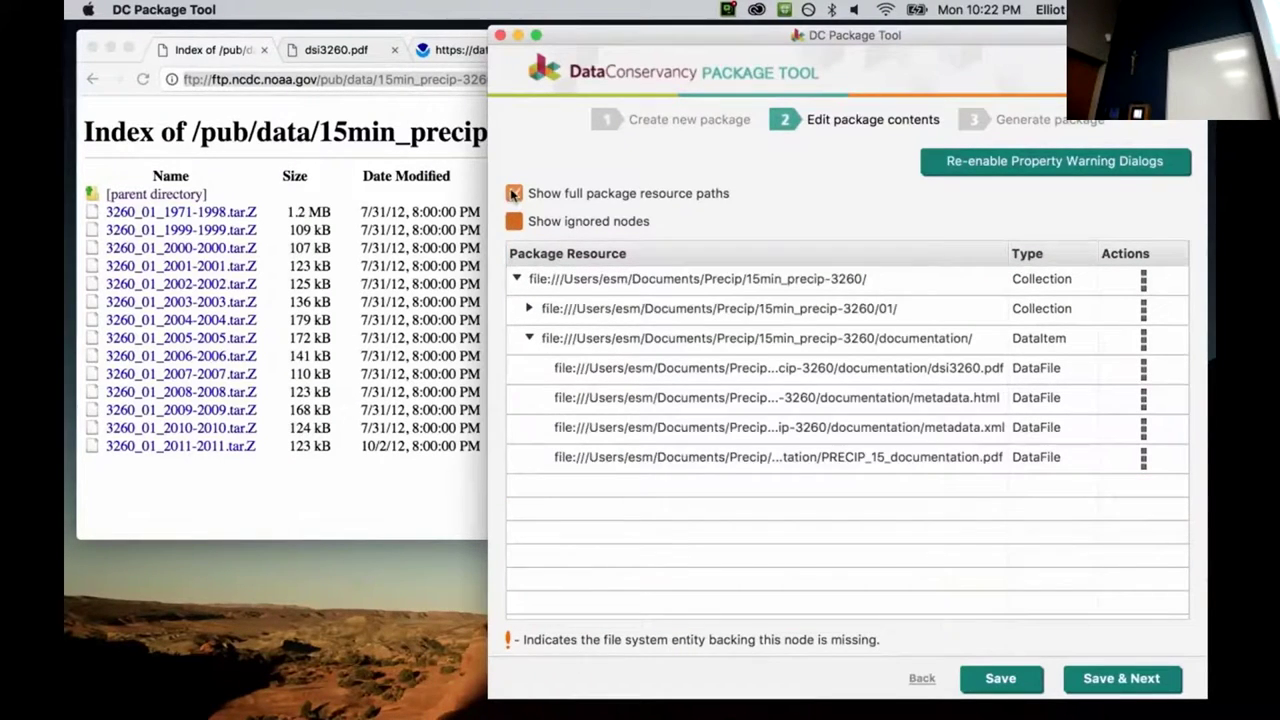
Step: Turn off full paths and convert documentation's files into 15min_precip-3260 collection metadata
{"action": "left_click", "coordinate": [513, 194]}
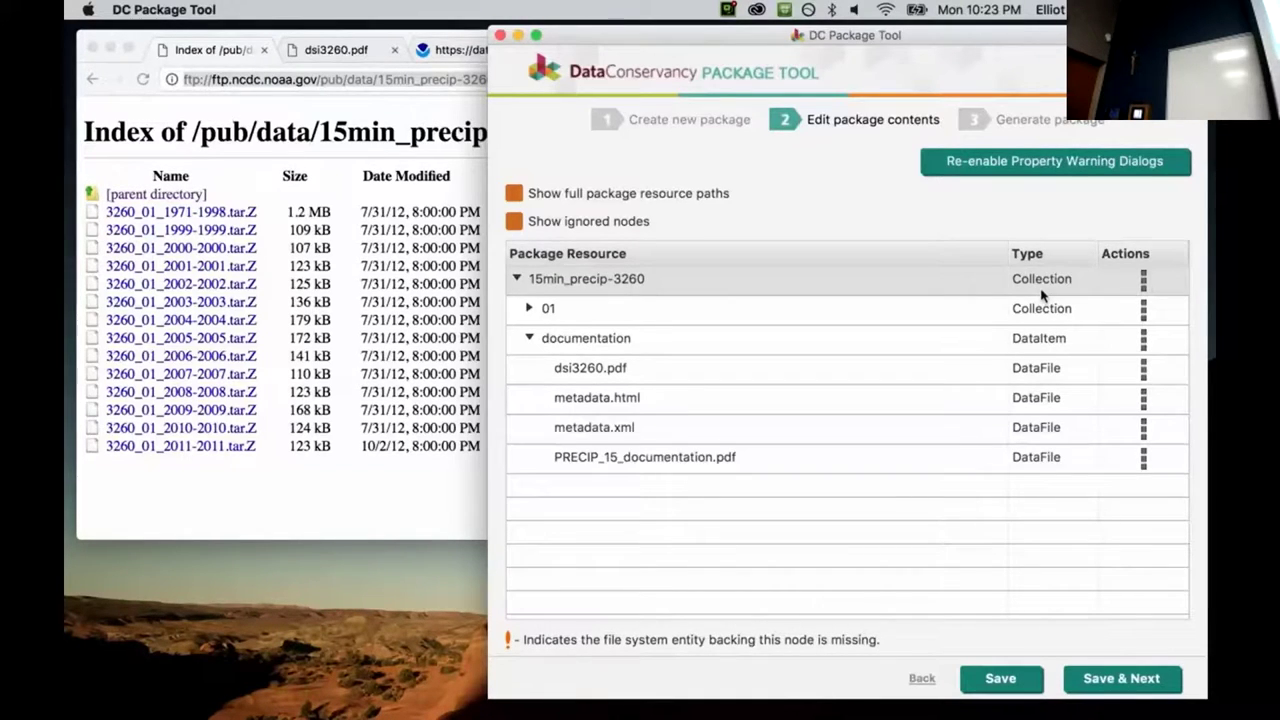
{"action": "left_click", "coordinate": [1143, 341]}
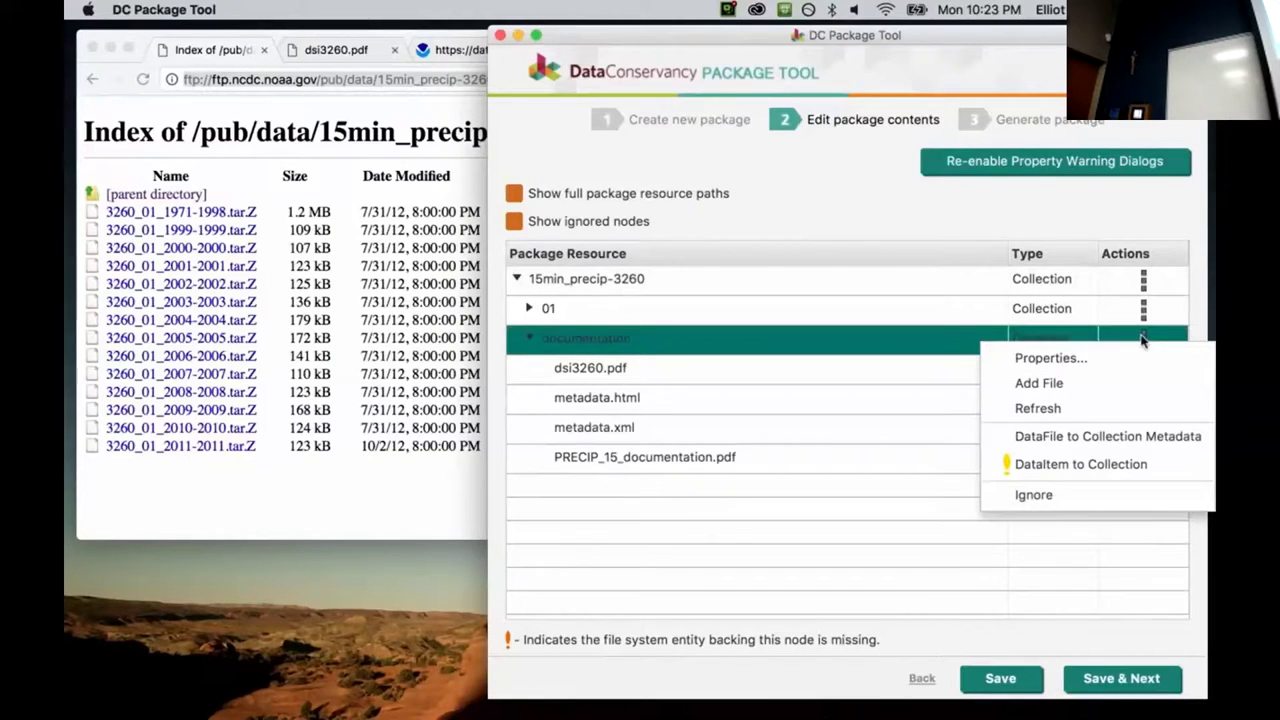
{"action": "left_click", "coordinate": [1143, 436]}
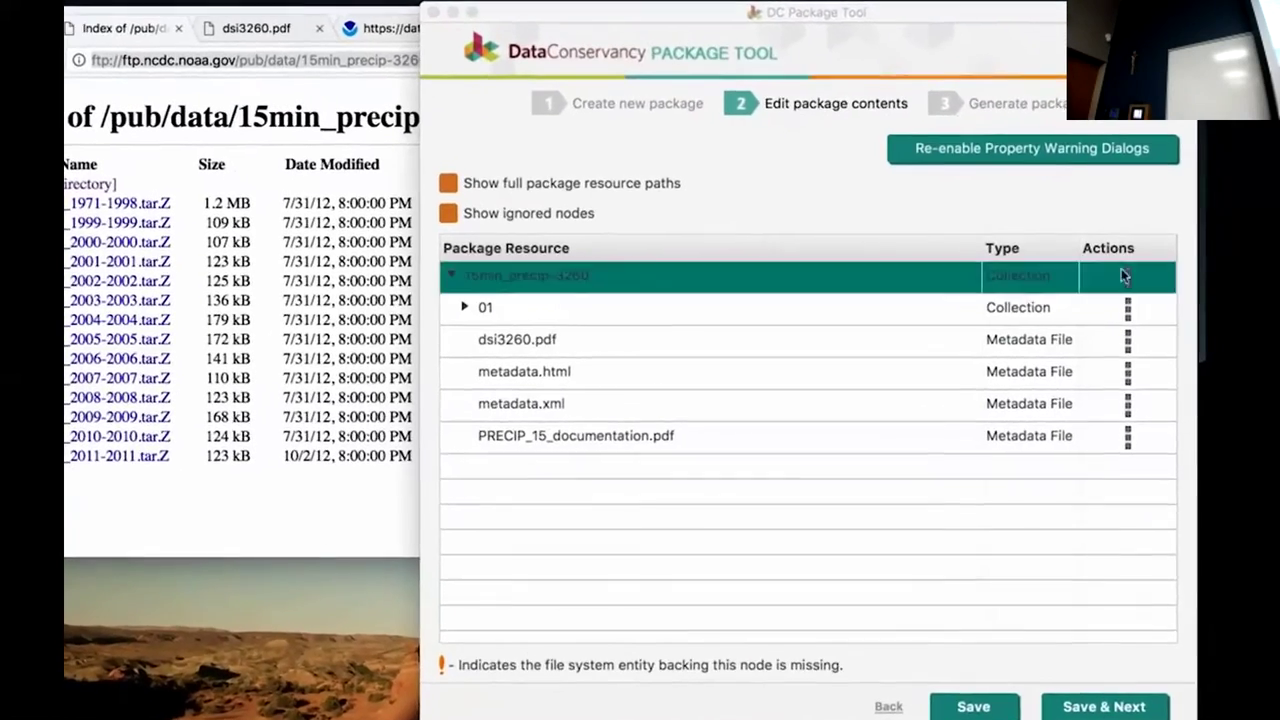
Step: Open the root collection's Properties and review its creator and contact fields
{"action": "left_click", "coordinate": [1143, 279]}
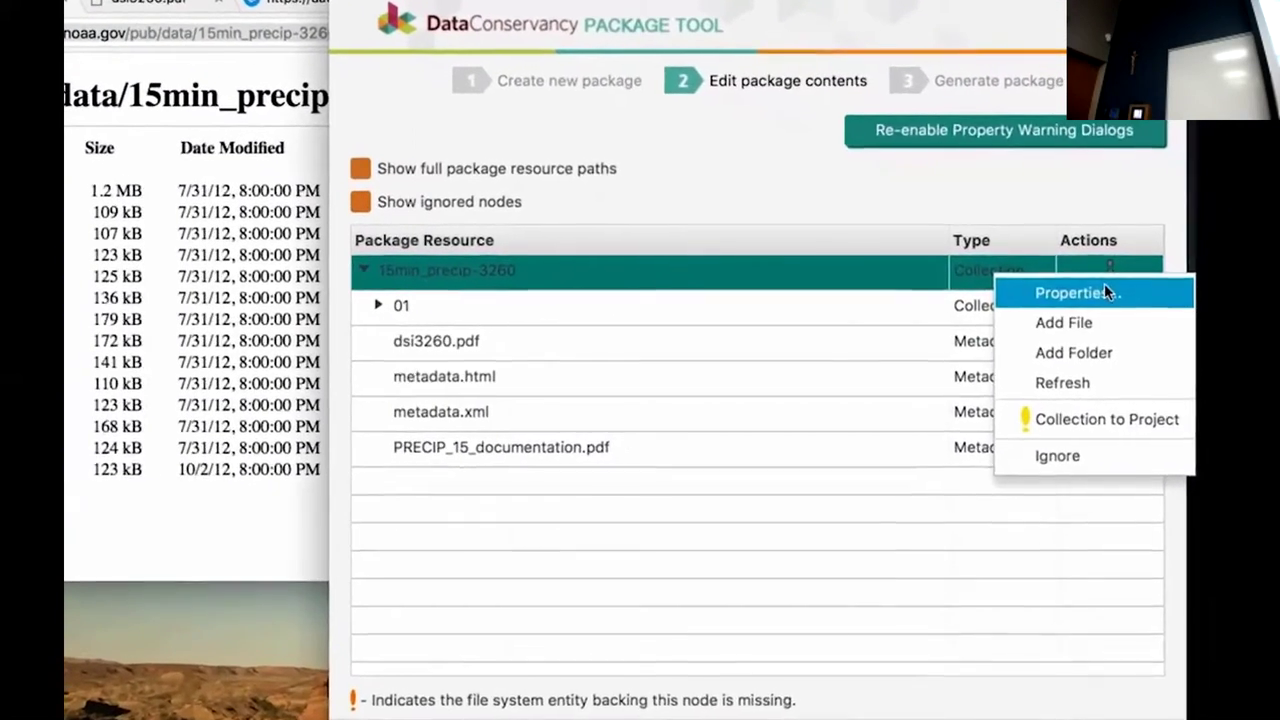
{"action": "left_click", "coordinate": [1110, 295]}
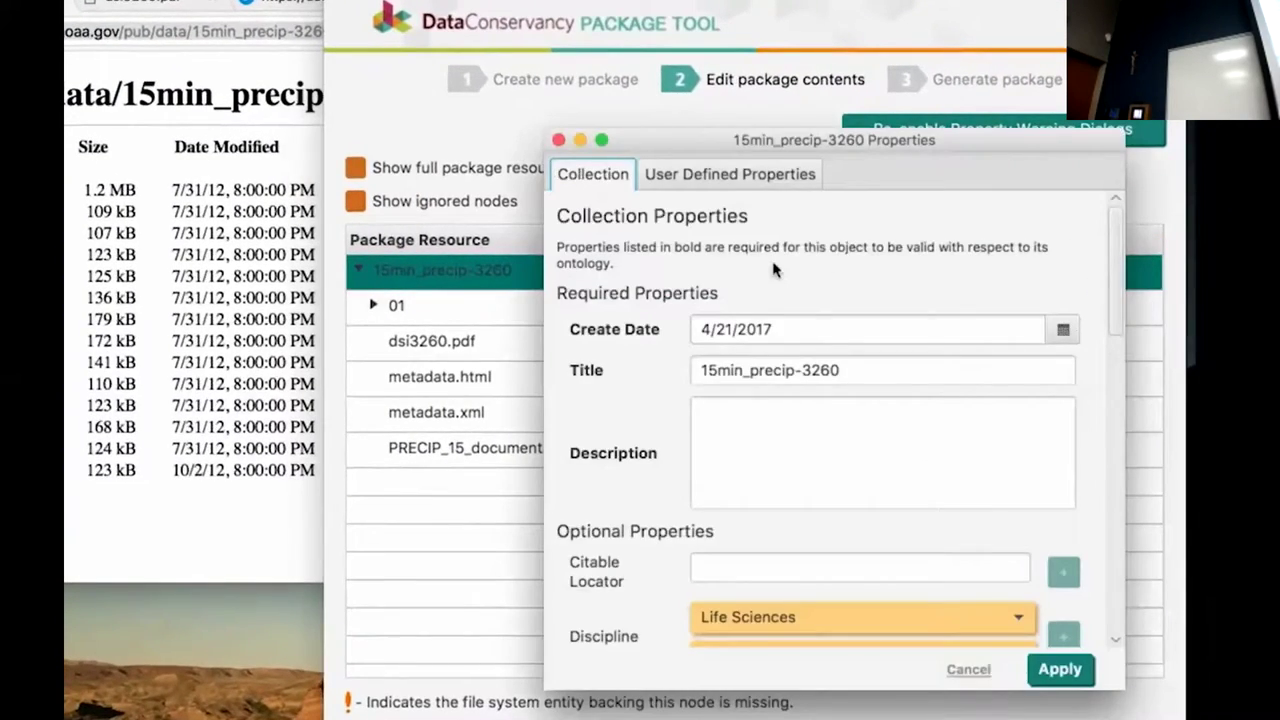
{"action": "scroll", "coordinate": [773, 268], "scroll_direction": "down", "scroll_amount": 3}
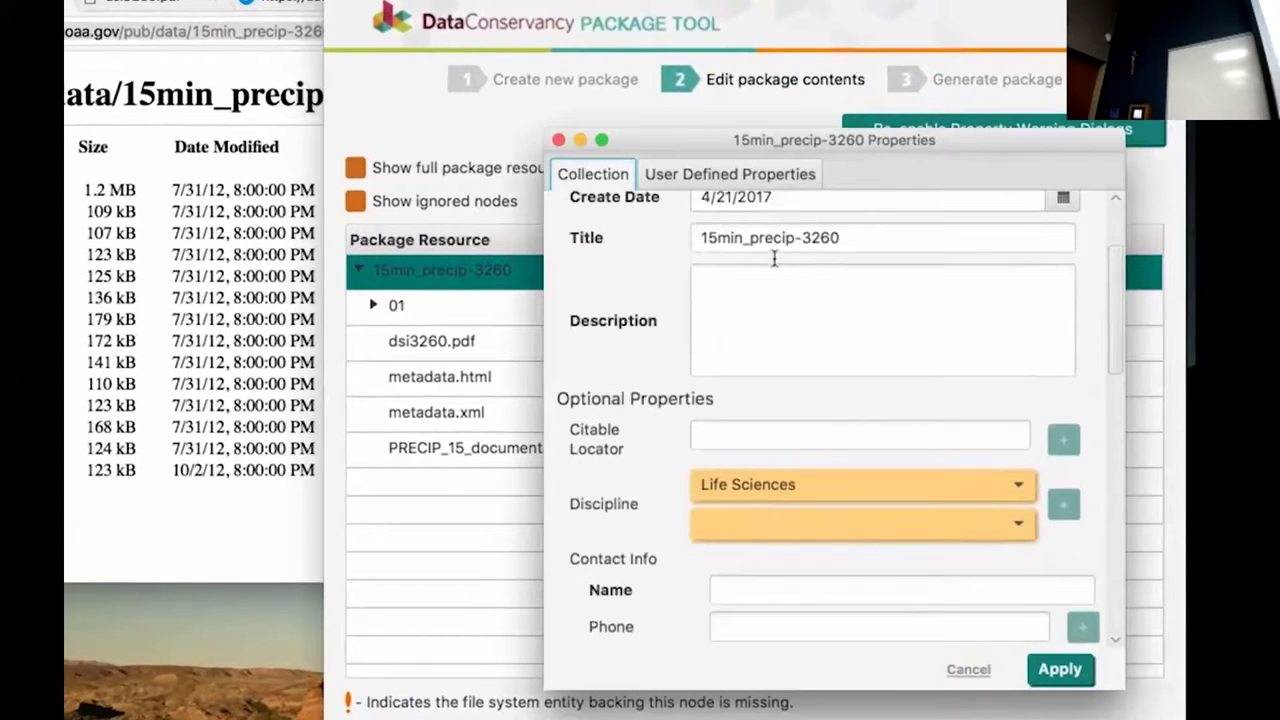
{"action": "scroll", "coordinate": [773, 260], "scroll_direction": "down", "scroll_amount": 5}
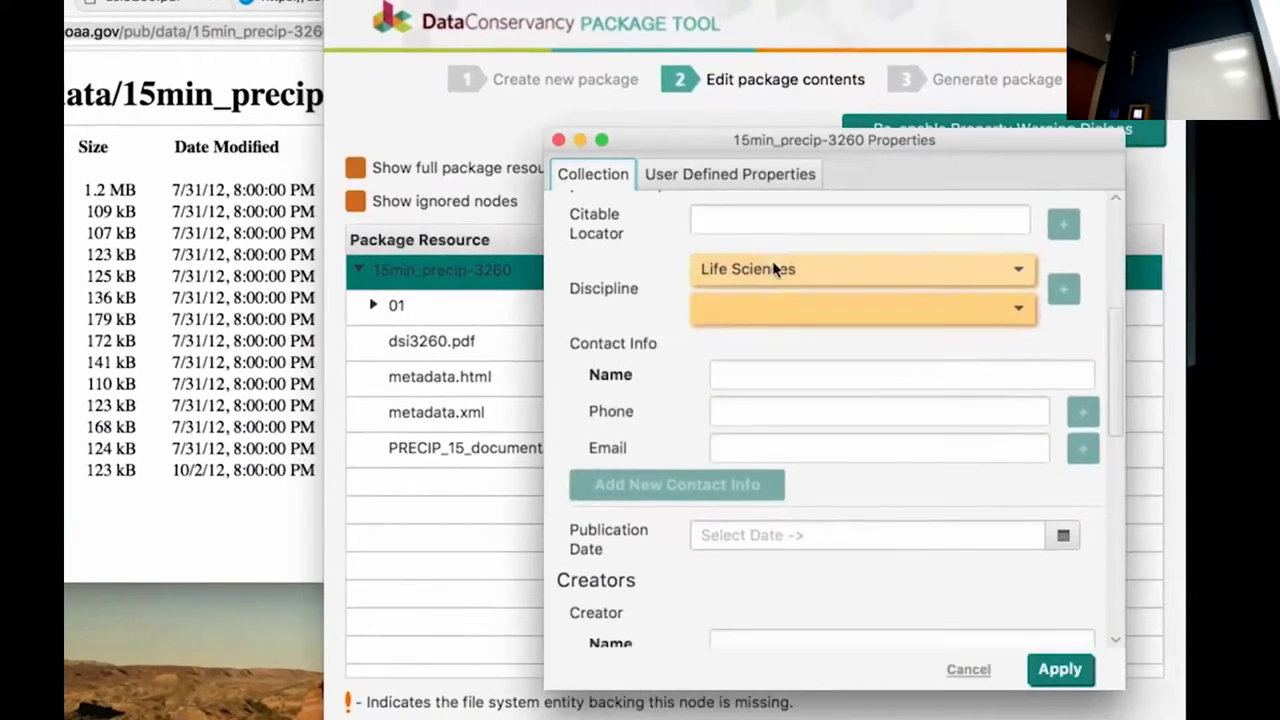
{"action": "scroll", "coordinate": [773, 266], "scroll_direction": "down", "scroll_amount": 2}
{"action": "scroll", "coordinate": [773, 262], "scroll_direction": "down", "scroll_amount": 4}
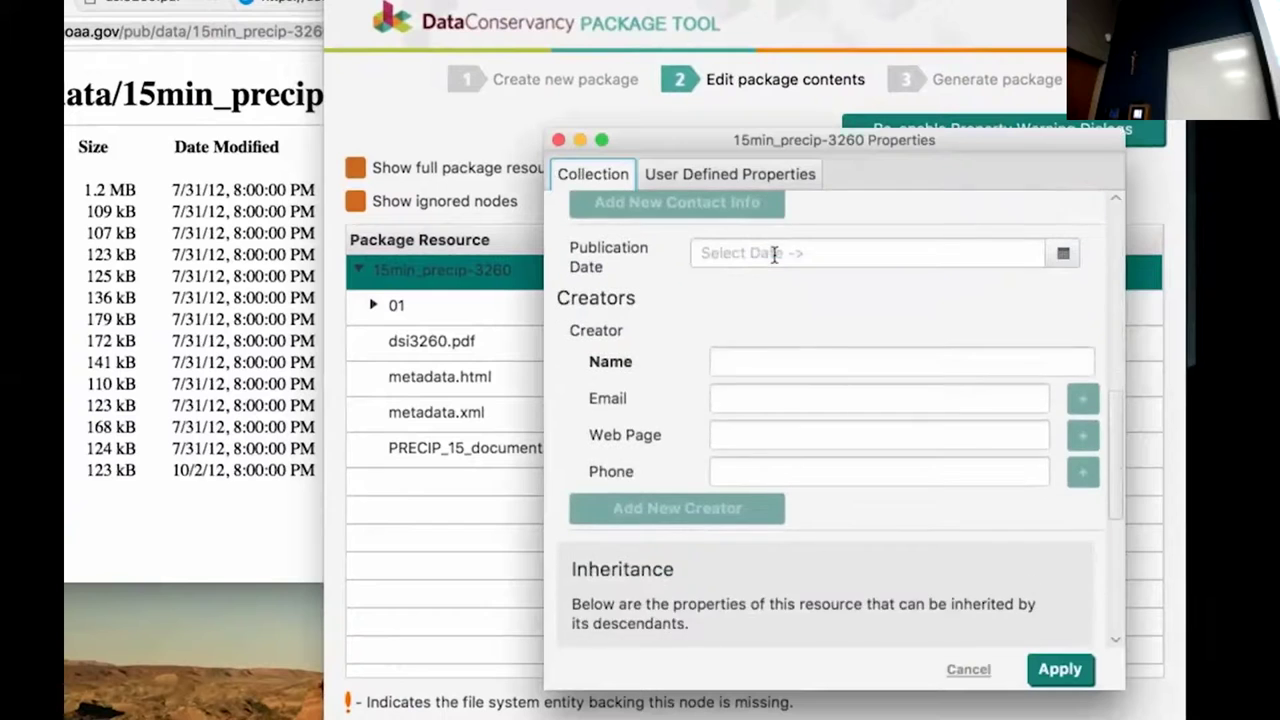
{"action": "scroll", "coordinate": [773, 260], "scroll_direction": "down", "scroll_amount": 5}
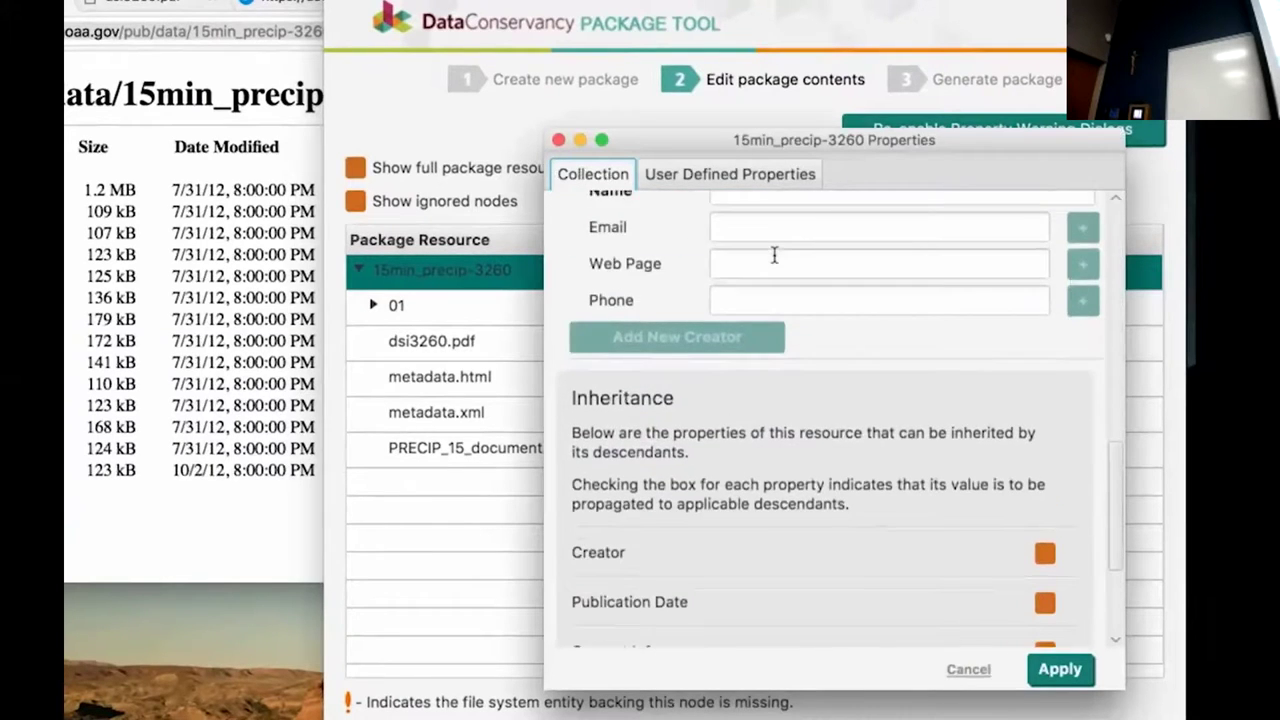
{"action": "scroll", "coordinate": [773, 264], "scroll_direction": "down", "scroll_amount": 2}
{"action": "scroll", "coordinate": [773, 264], "scroll_direction": "down", "scroll_amount": 1}
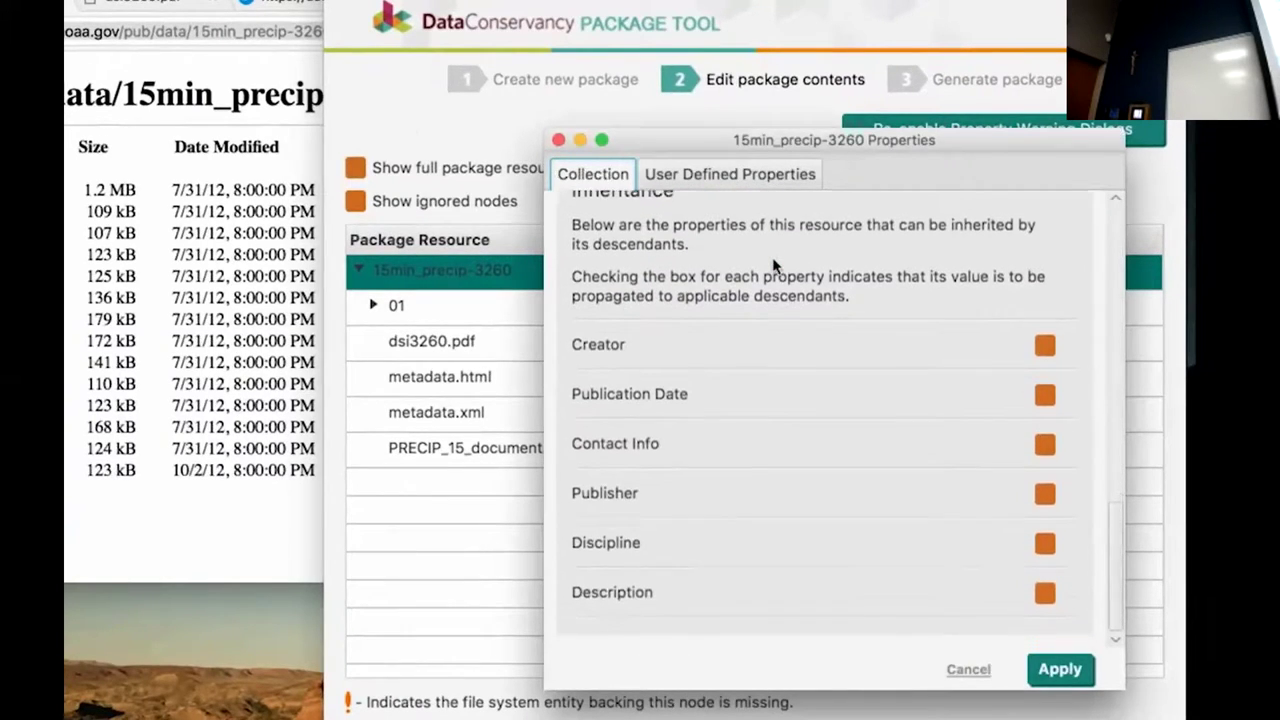
{"action": "scroll", "coordinate": [773, 257], "scroll_direction": "up", "scroll_amount": 13}
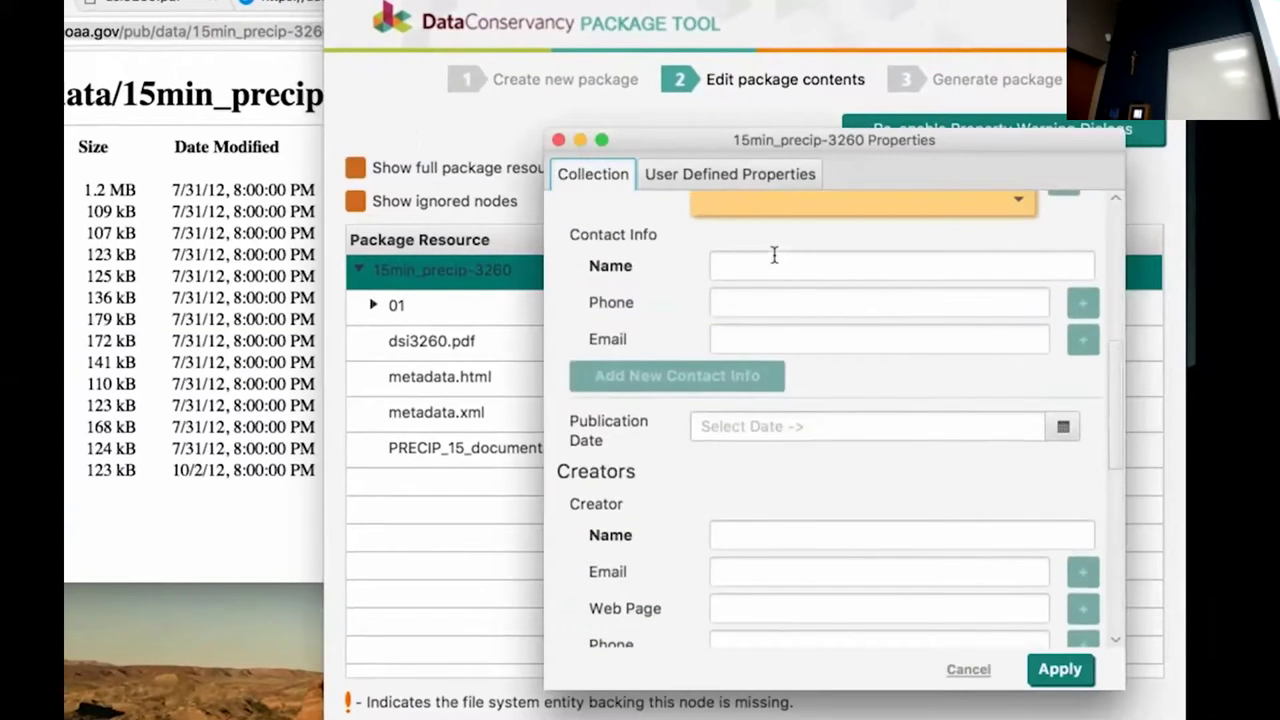
{"action": "scroll", "coordinate": [773, 257], "scroll_direction": "up", "scroll_amount": 9}
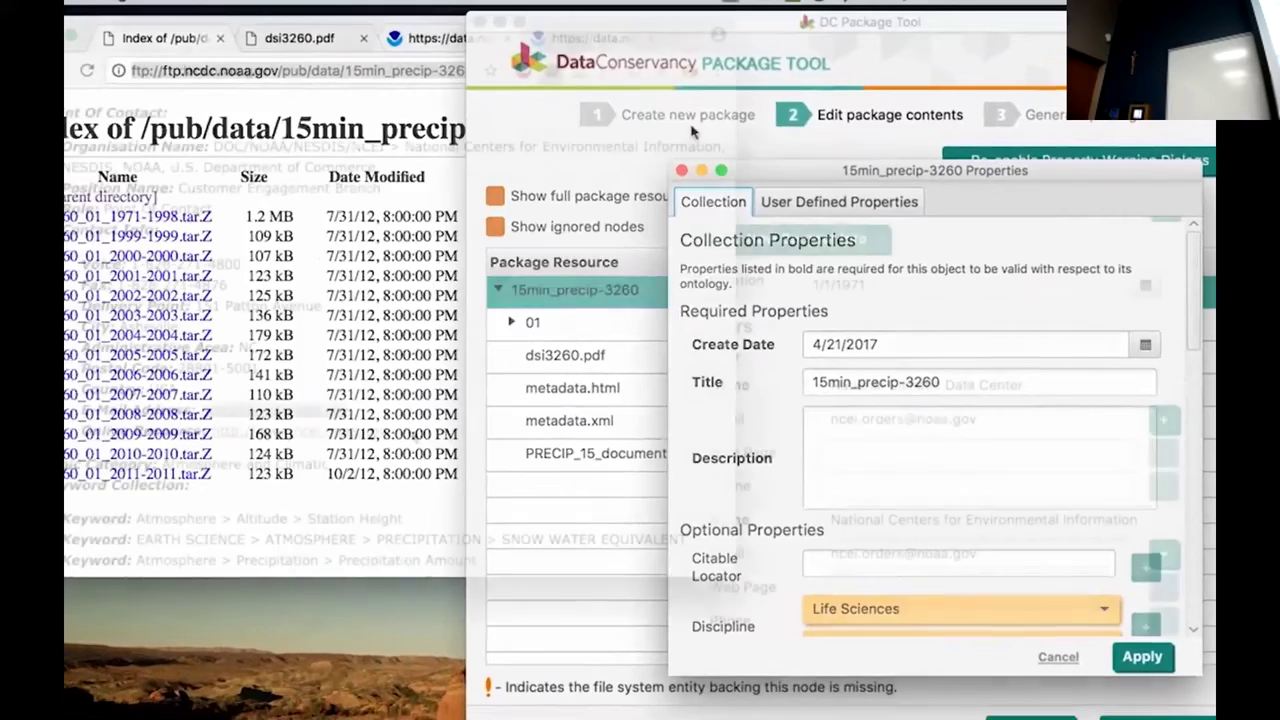
Step: Give the NOAA creator the NCEI web page and the contact page's voice phone number
{"action": "type", "text": "http://www.ncei.noaa.gov"}
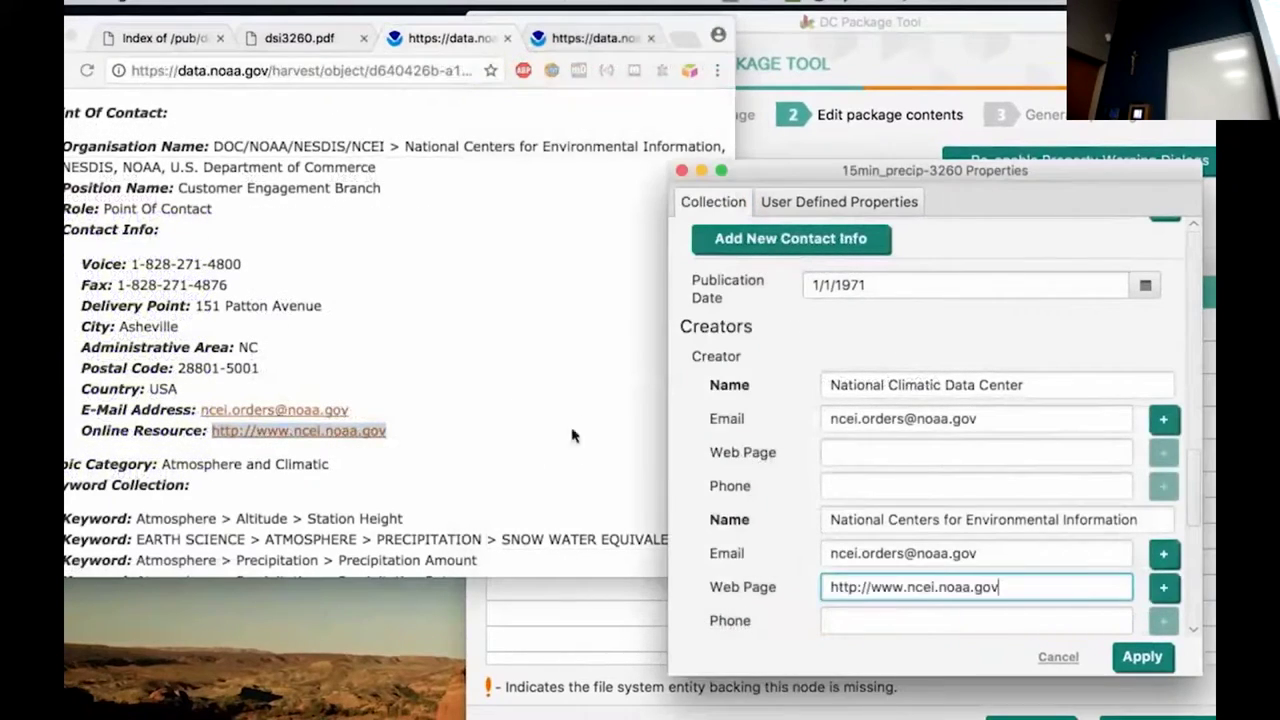
{"action": "left_click", "coordinate": [256, 270]}
{"action": "left_click_drag", "start_coordinate": [242, 263], "coordinate": [127, 249]}
{"action": "key", "text": "super+c"}
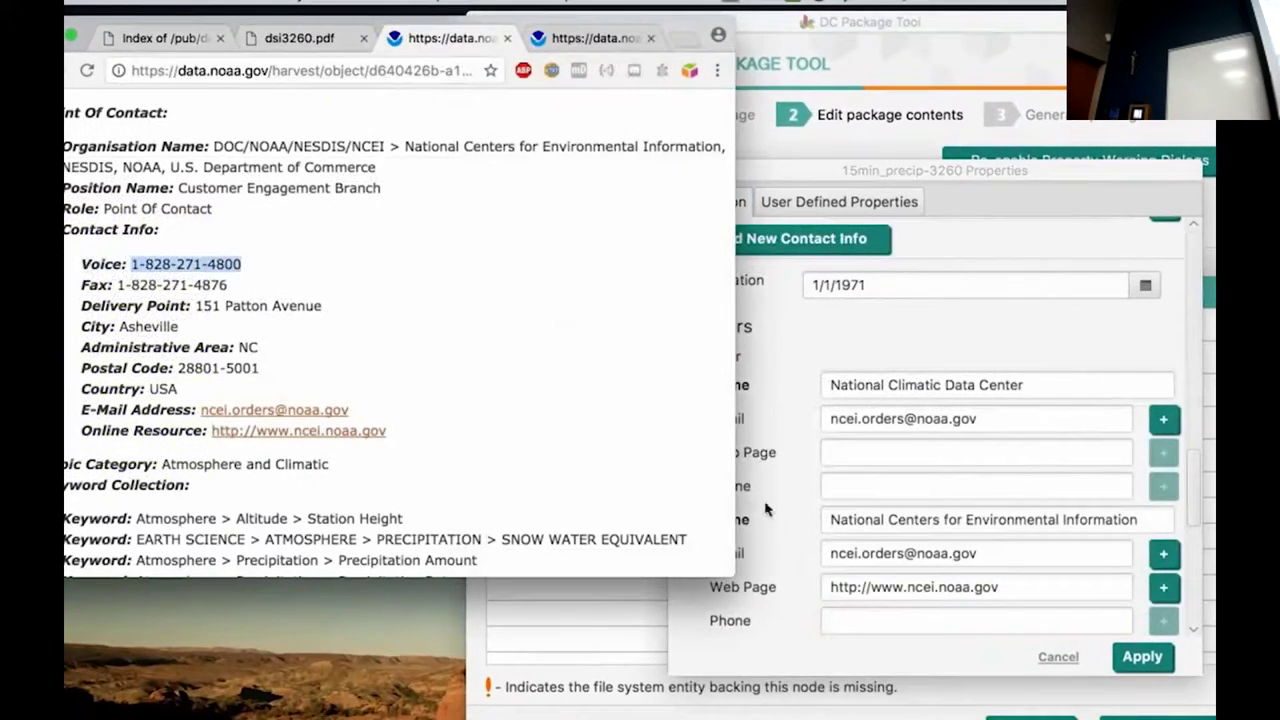
{"action": "left_click", "coordinate": [975, 620]}
{"action": "key", "text": "super+v"}
Step: Make Creator, Publication Date, Contact Info, Publisher, Discipline and Description inherited by descendants
{"action": "scroll", "coordinate": [986, 634], "scroll_direction": "down", "scroll_amount": 2}
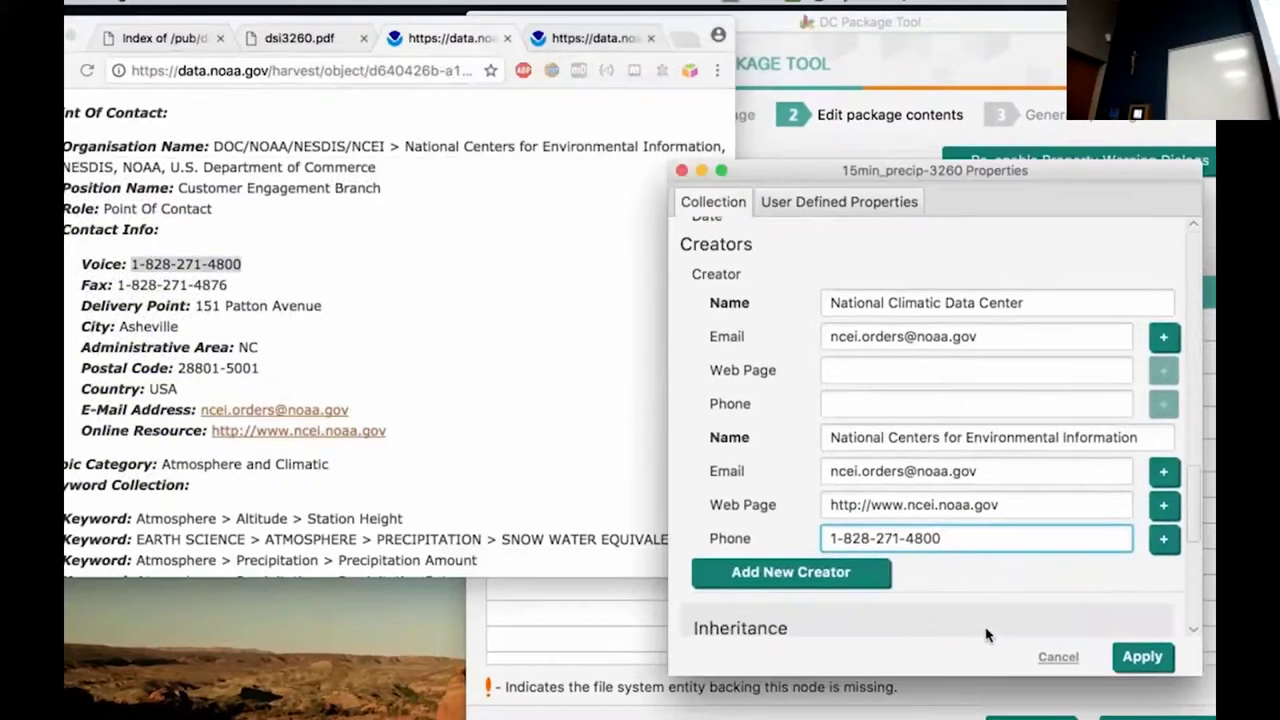
{"action": "scroll", "coordinate": [986, 634], "scroll_direction": "down", "scroll_amount": 6}
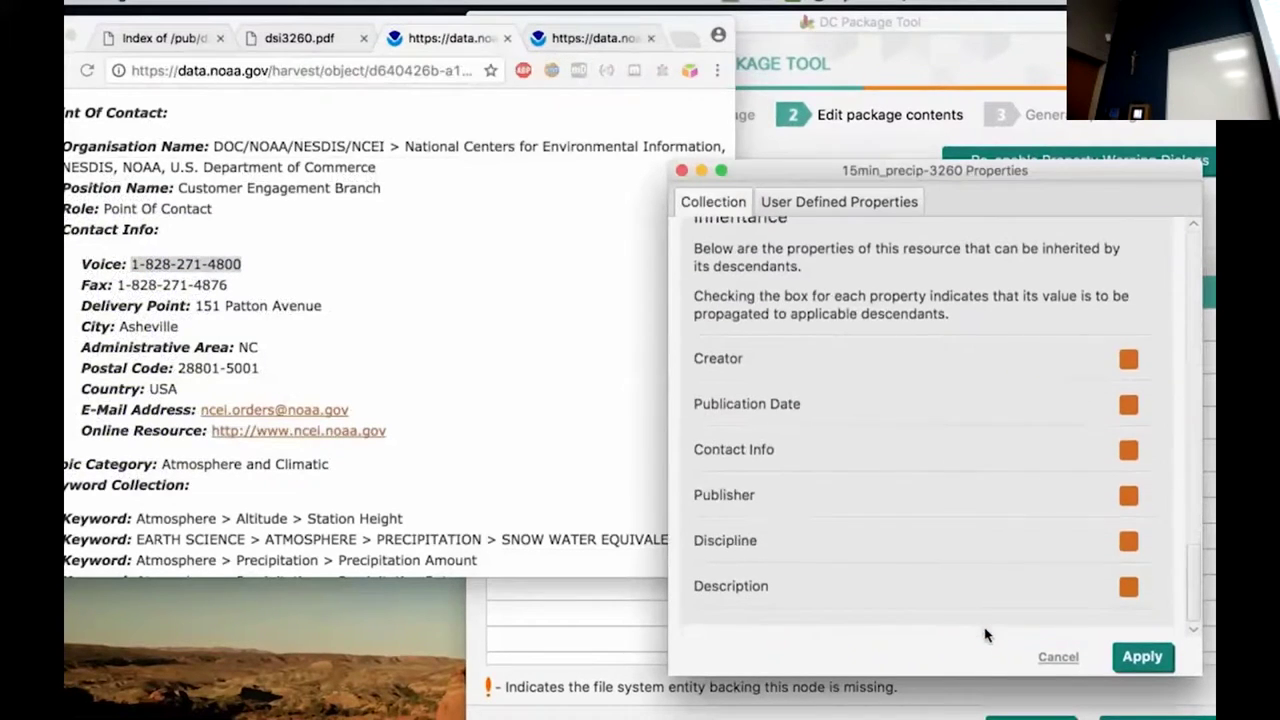
{"action": "left_click", "coordinate": [1128, 358]}
{"action": "left_click", "coordinate": [1128, 404]}
{"action": "left_click", "coordinate": [1128, 449]}
{"action": "left_click", "coordinate": [1128, 495]}
{"action": "left_click", "coordinate": [1128, 540]}
{"action": "left_click", "coordinate": [1124, 585]}
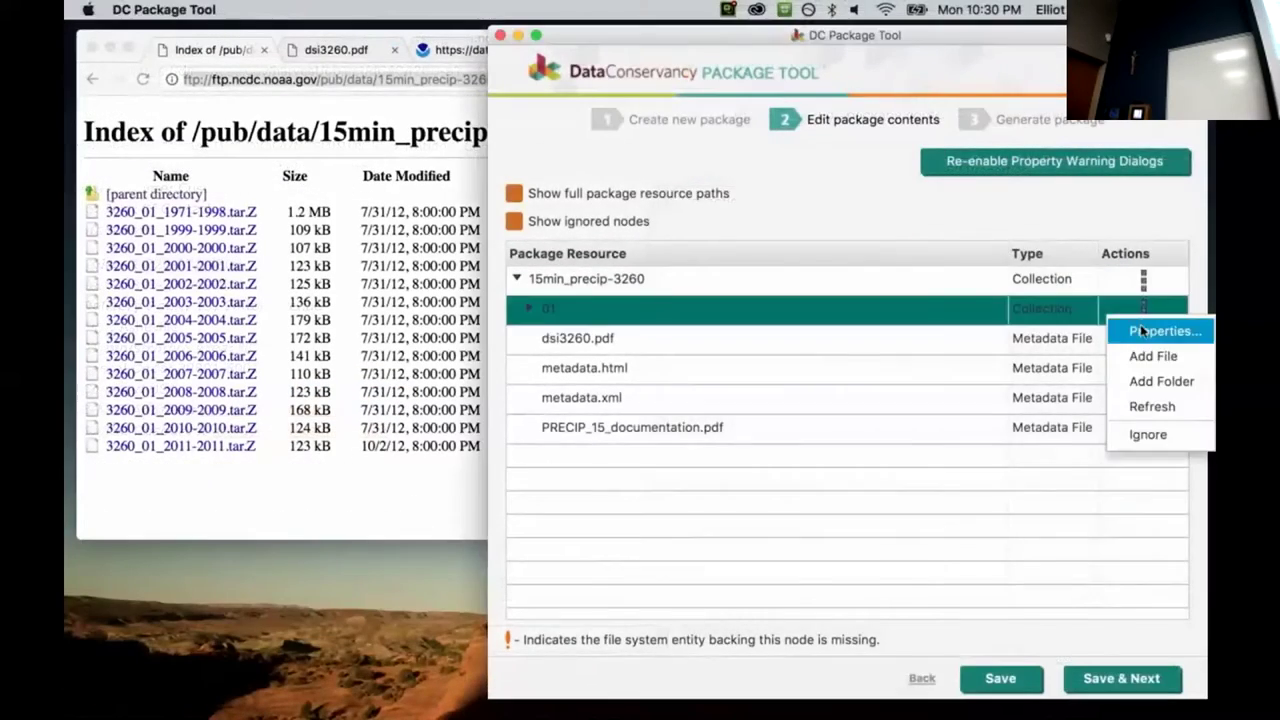
Step: Save the collection properties and continue to package generation
{"action": "scroll", "coordinate": [1143, 440], "scroll_direction": "down", "scroll_amount": 8}
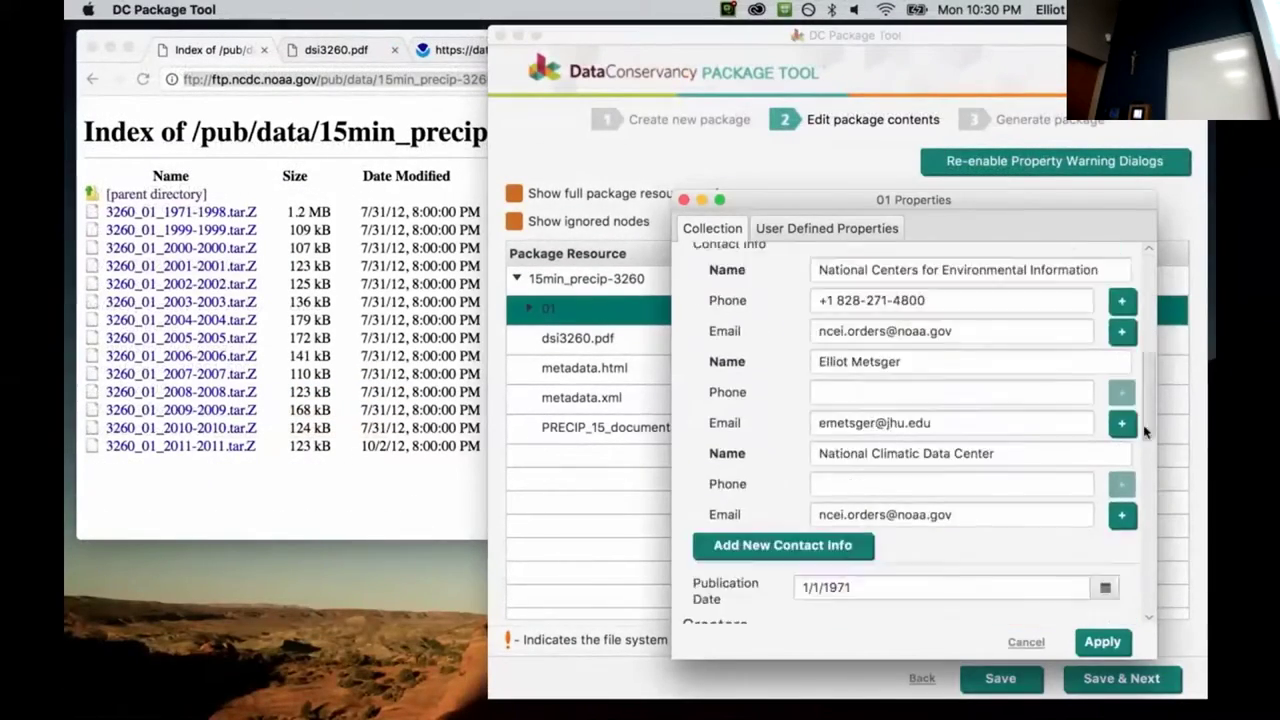
{"action": "scroll", "coordinate": [1143, 440], "scroll_direction": "down", "scroll_amount": 5}
{"action": "scroll", "coordinate": [1150, 380], "scroll_direction": "up", "scroll_amount": 8}
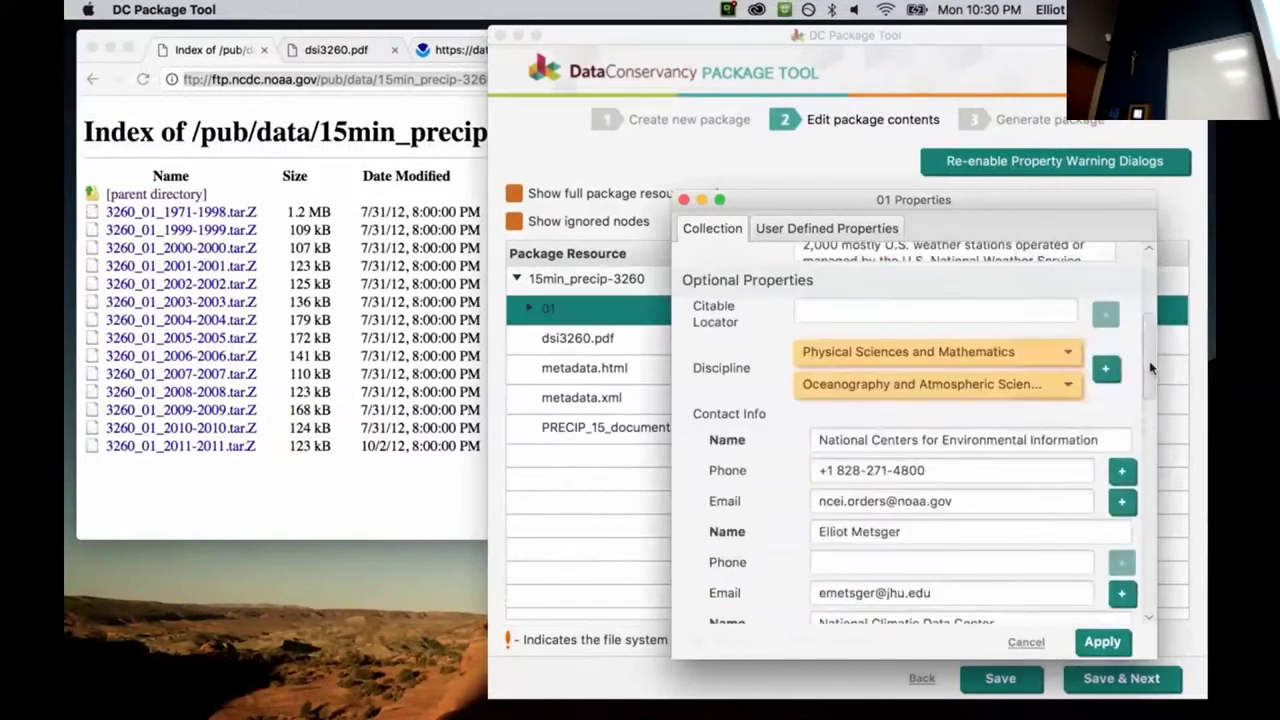
{"action": "left_click", "coordinate": [1110, 677]}
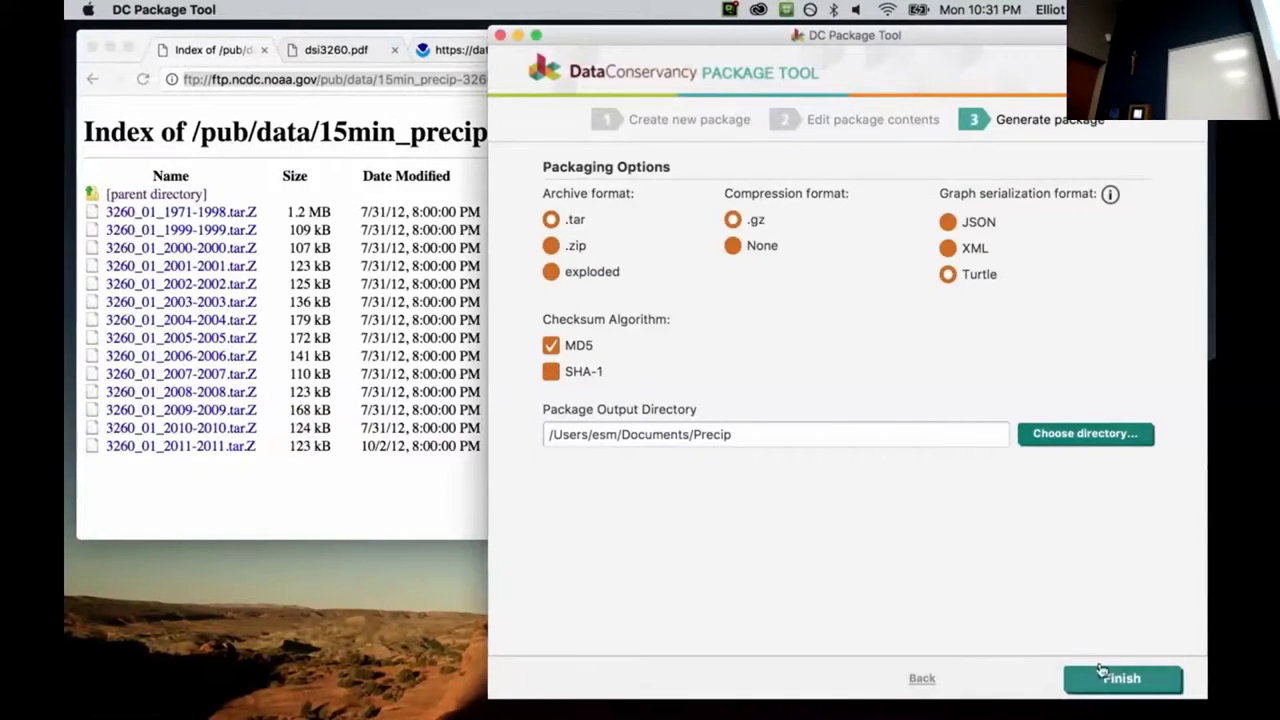
Step: Set the package to .tar format, no compression, with SHA-1 added to MD5 checksums
{"action": "left_click", "coordinate": [553, 270]}
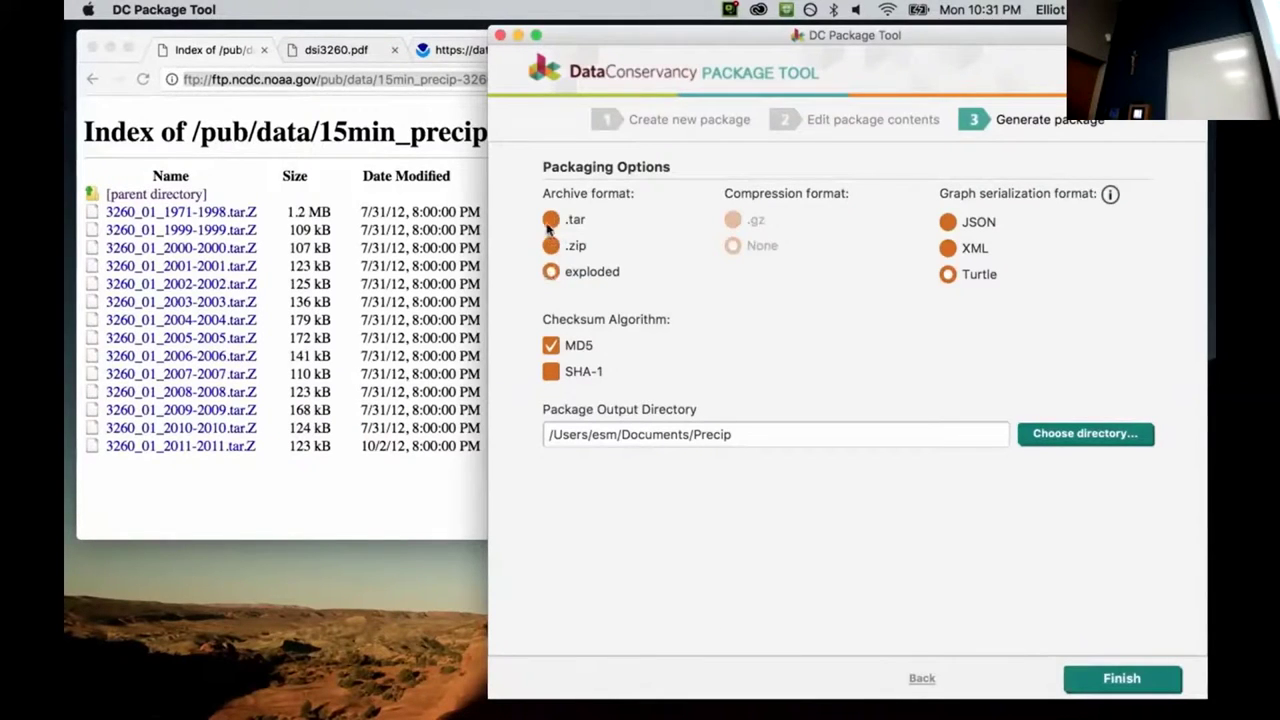
{"action": "left_click", "coordinate": [550, 220]}
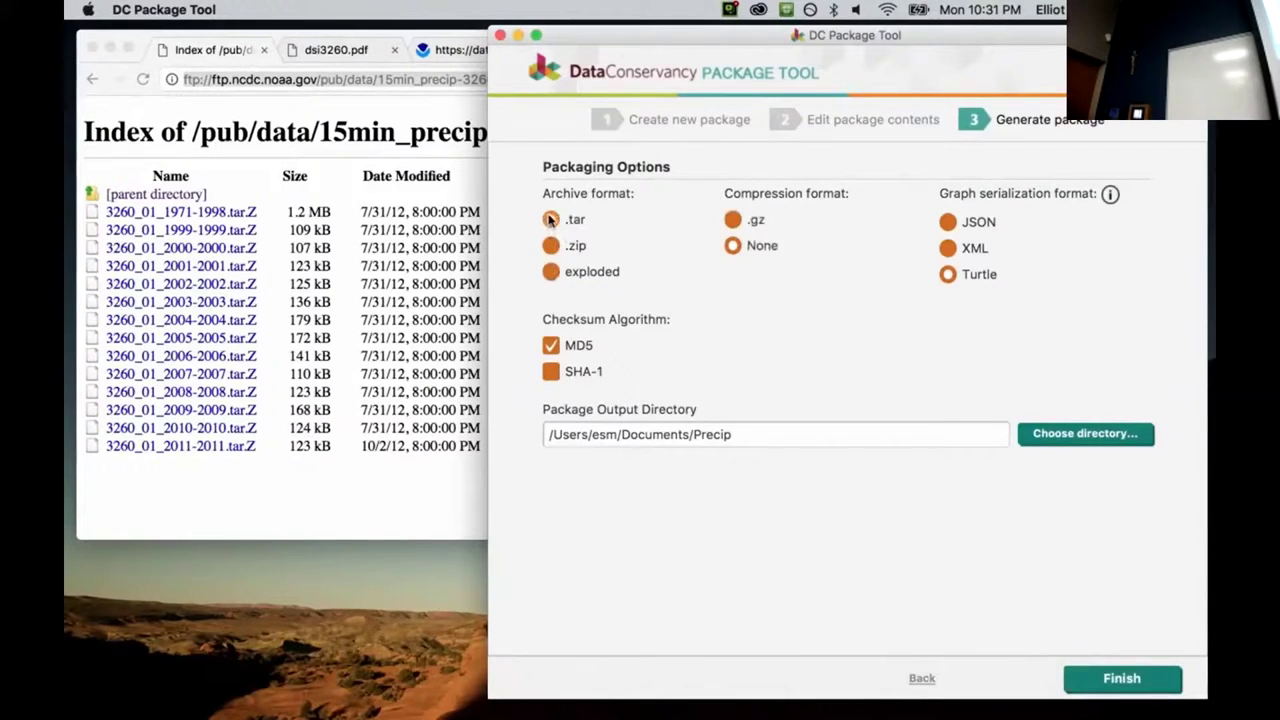
{"action": "left_click", "coordinate": [550, 371]}
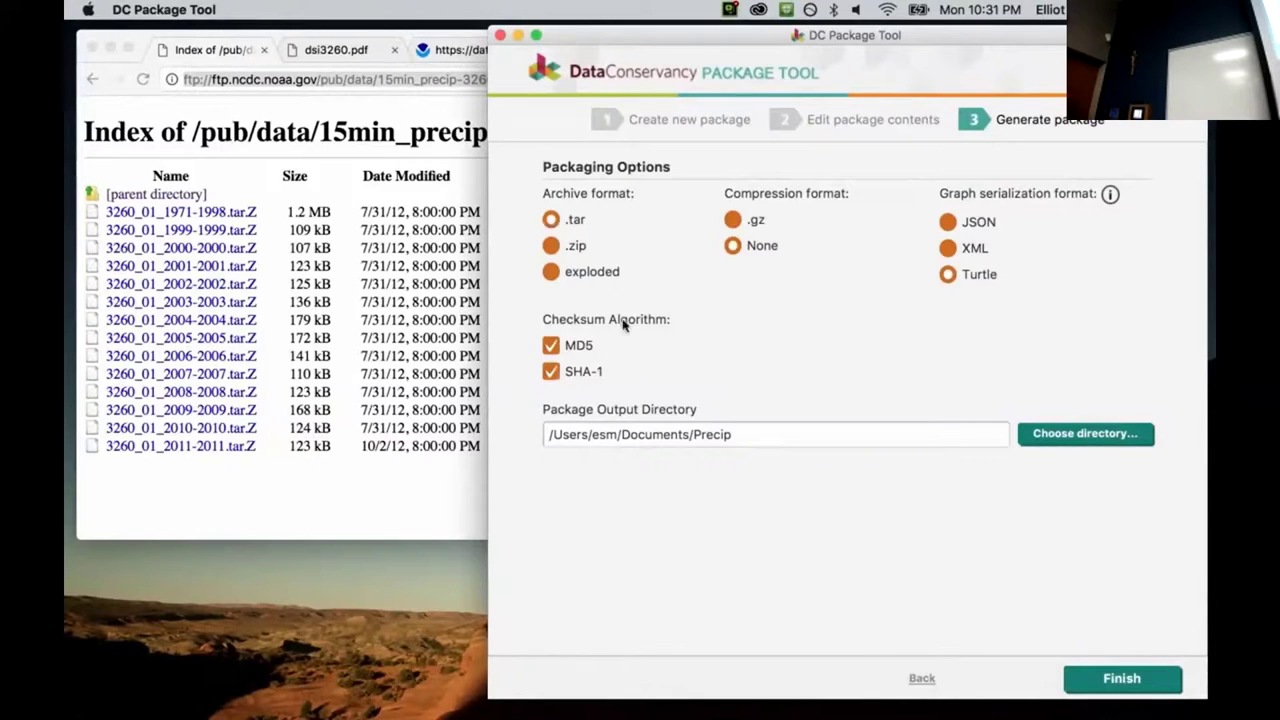
{"action": "left_click", "coordinate": [733, 245]}
Step: Generate Precipitation Data.tar into the Precip folder and reveal it in Finder
{"action": "left_click", "coordinate": [1101, 433]}
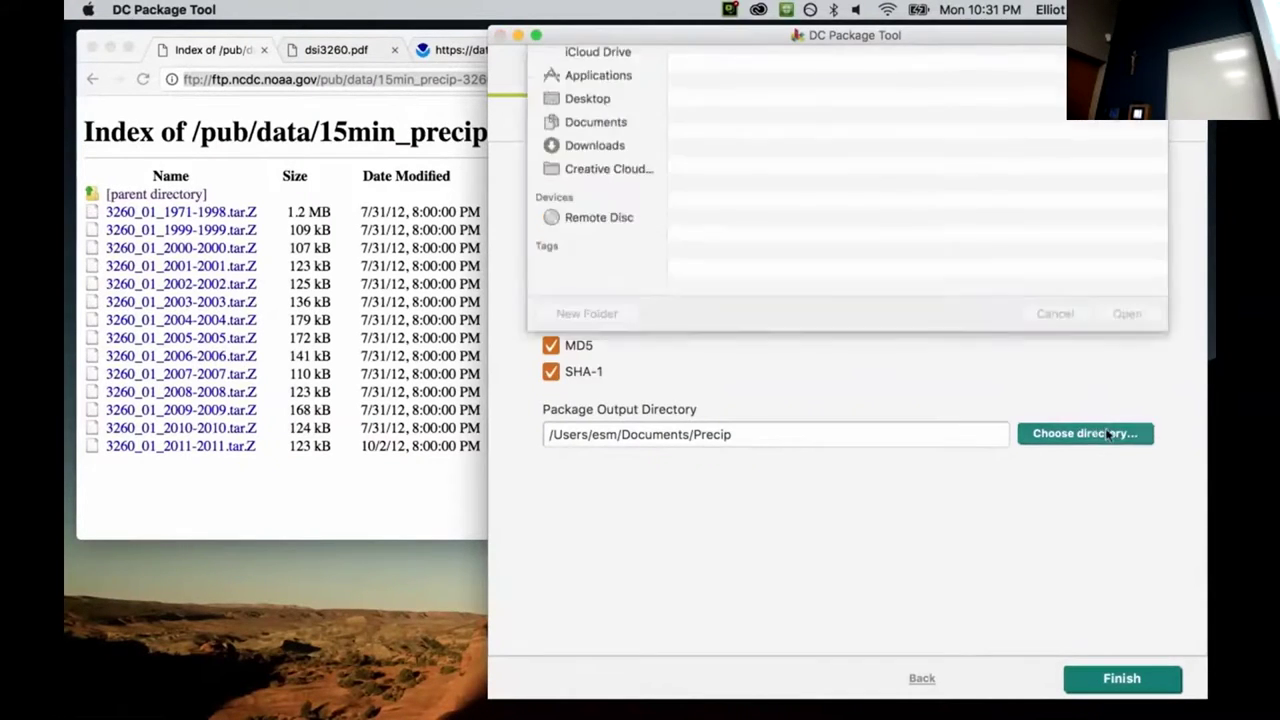
{"action": "left_click", "coordinate": [1115, 408]}
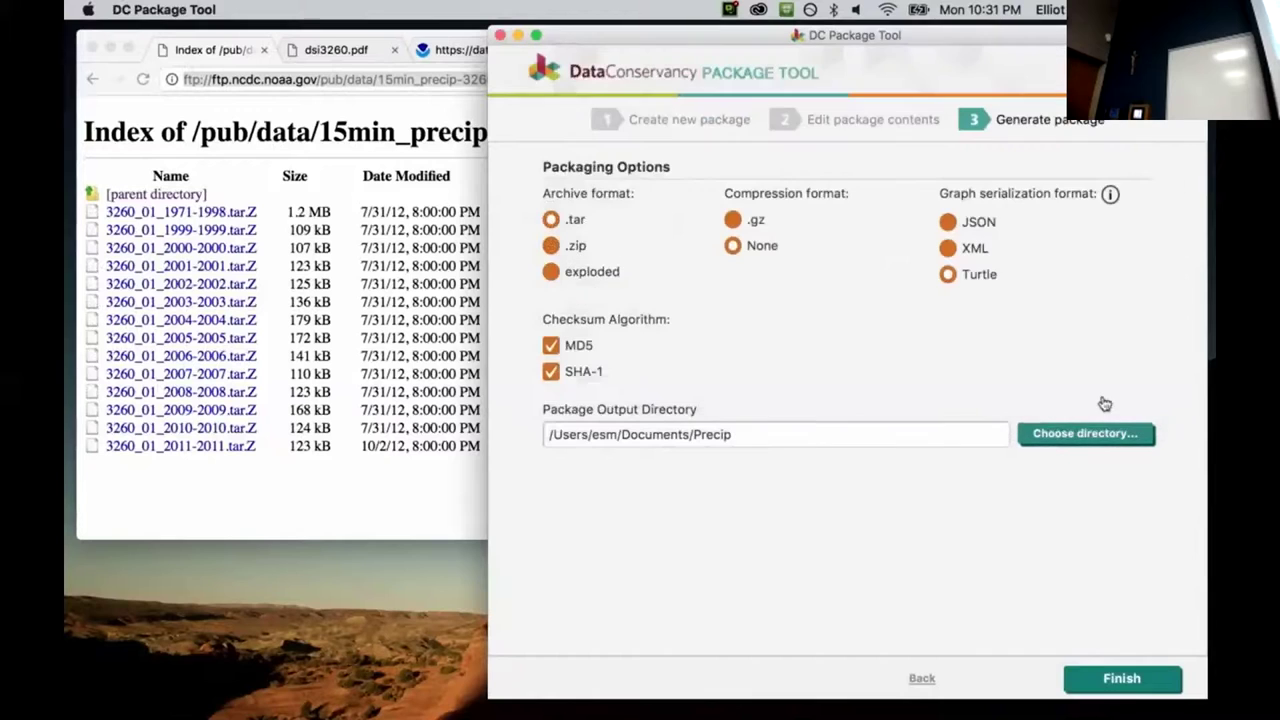
{"action": "left_click", "coordinate": [1108, 672]}
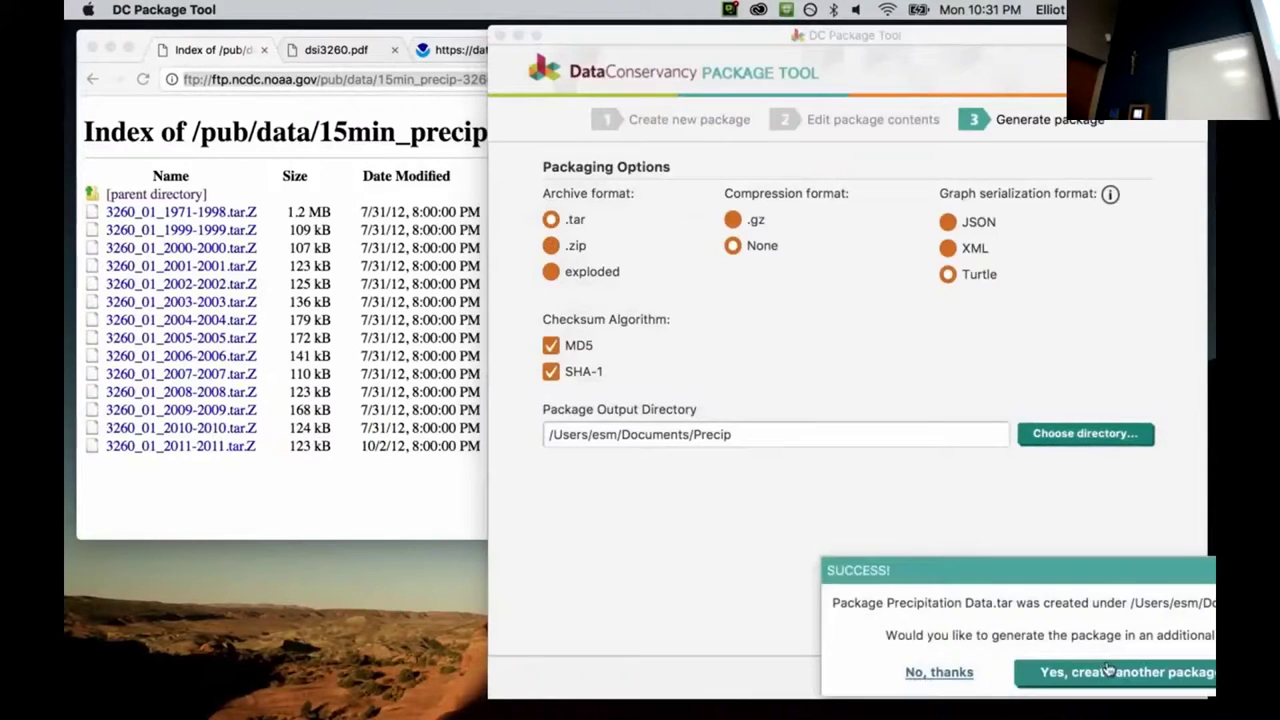
{"action": "left_click", "coordinate": [1108, 672]}
{"action": "left_click", "coordinate": [708, 190]}
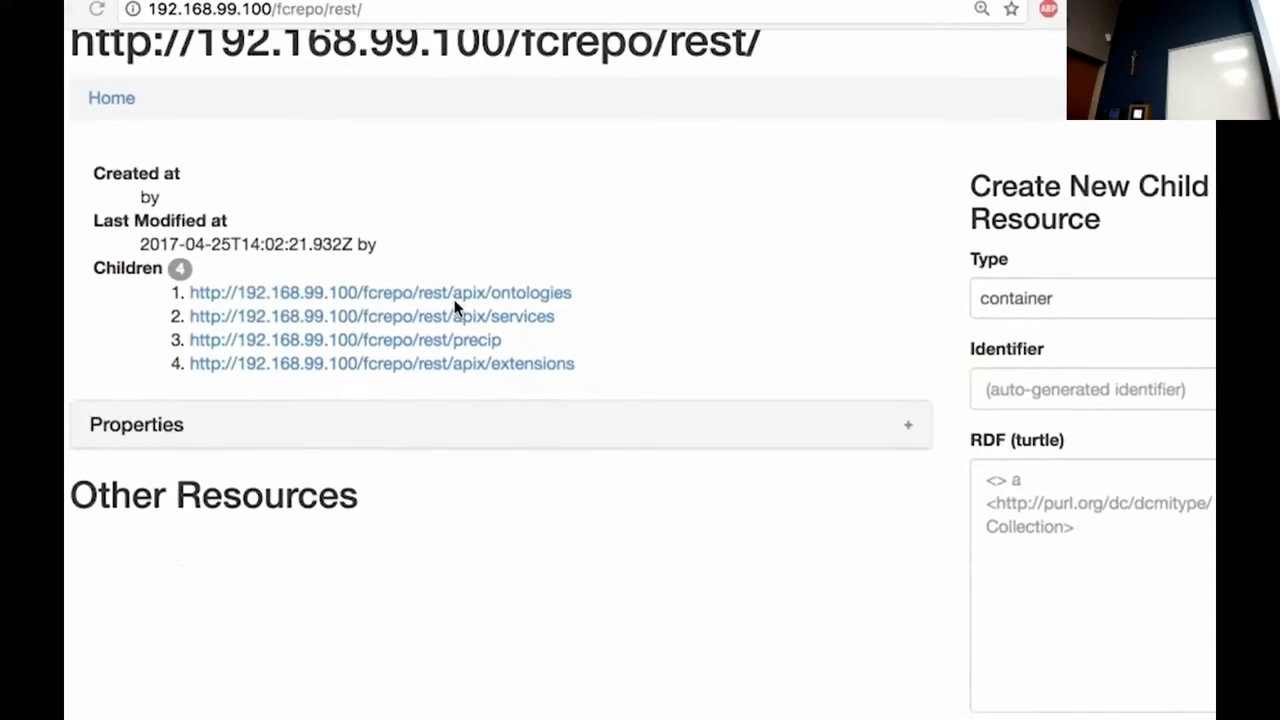
Step: Open the Fedora 4 precip container page, review its properties and select its URL
{"action": "scroll", "coordinate": [455, 308], "scroll_direction": "down", "scroll_amount": 3}
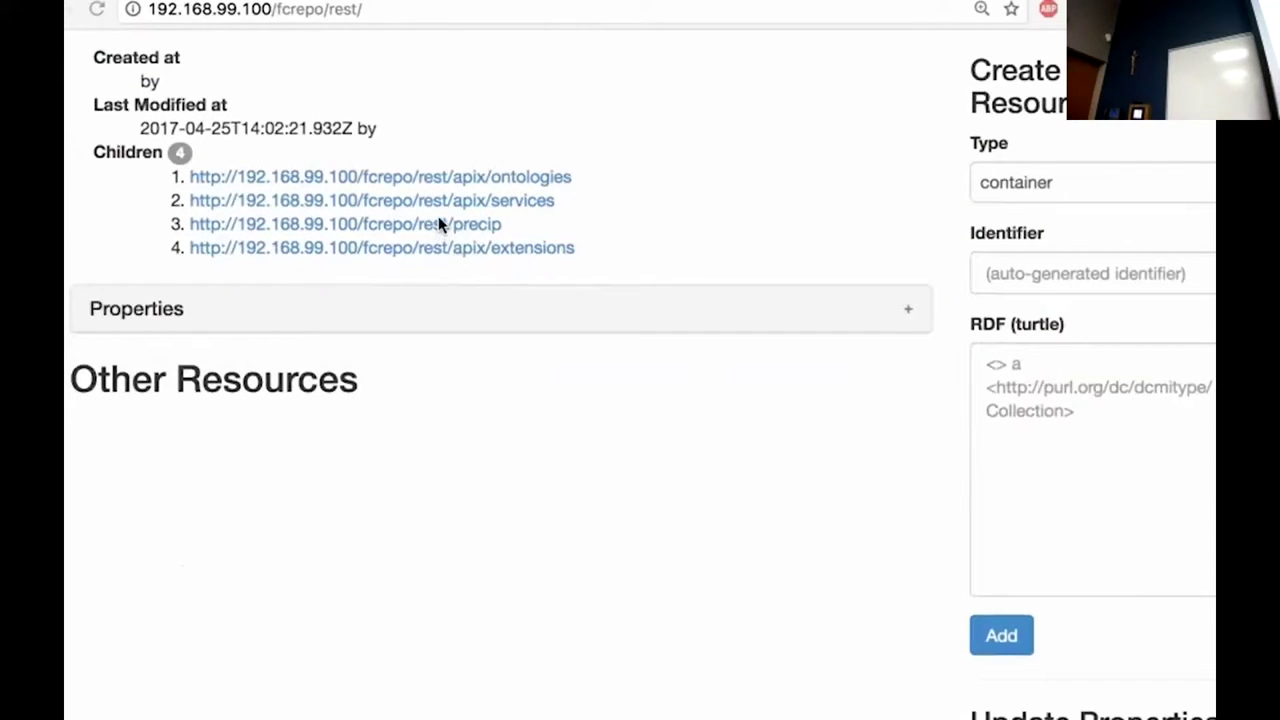
{"action": "left_click", "coordinate": [437, 224]}
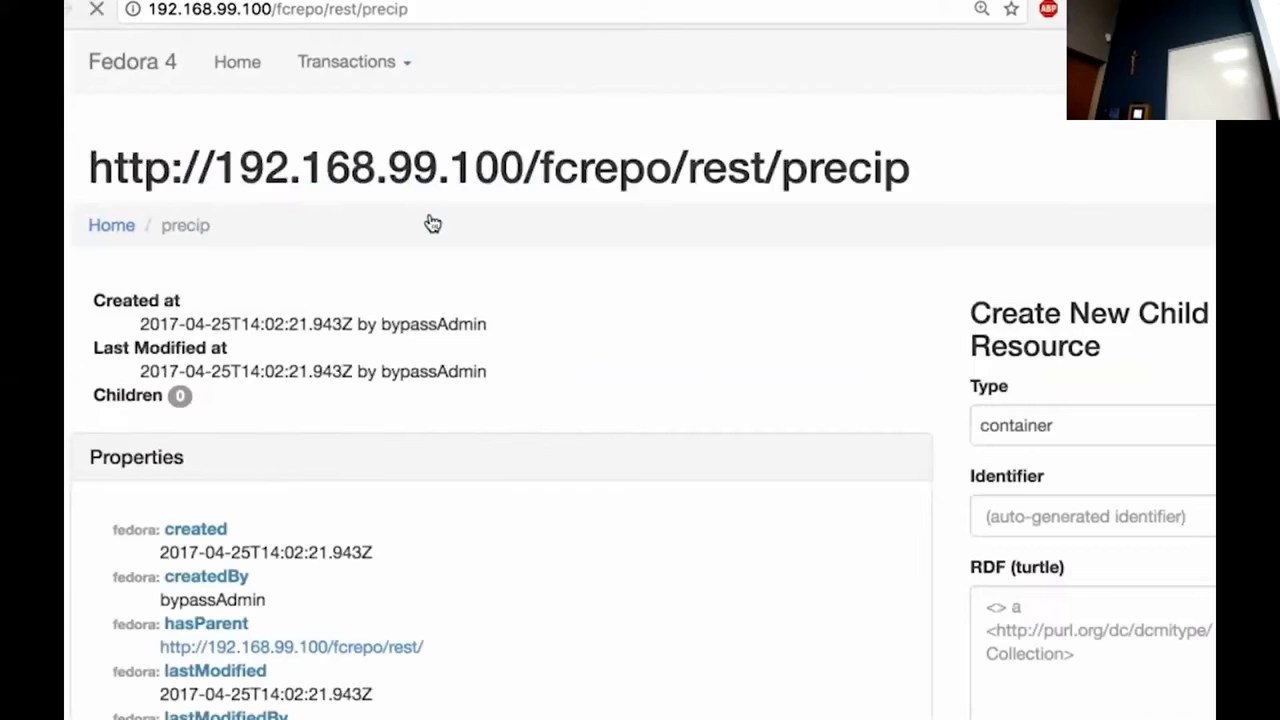
{"action": "scroll", "coordinate": [432, 223], "scroll_direction": "down", "scroll_amount": 3}
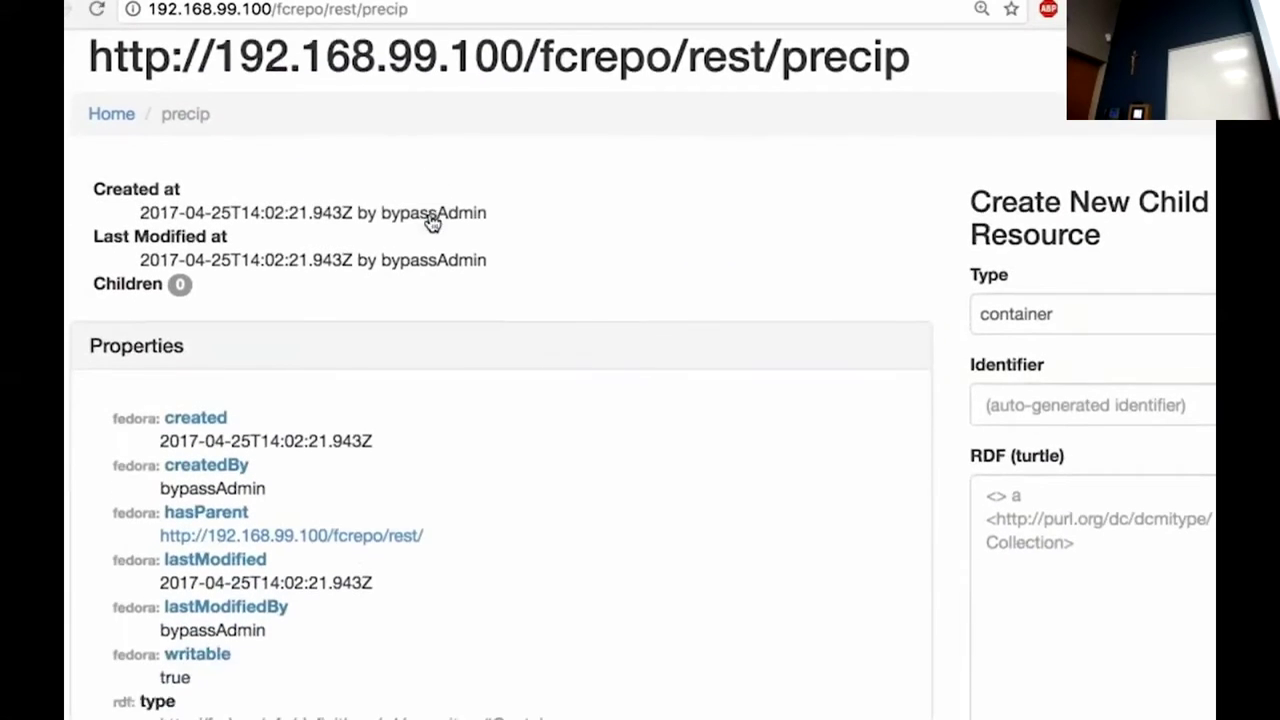
{"action": "scroll", "coordinate": [432, 223], "scroll_direction": "down", "scroll_amount": 2}
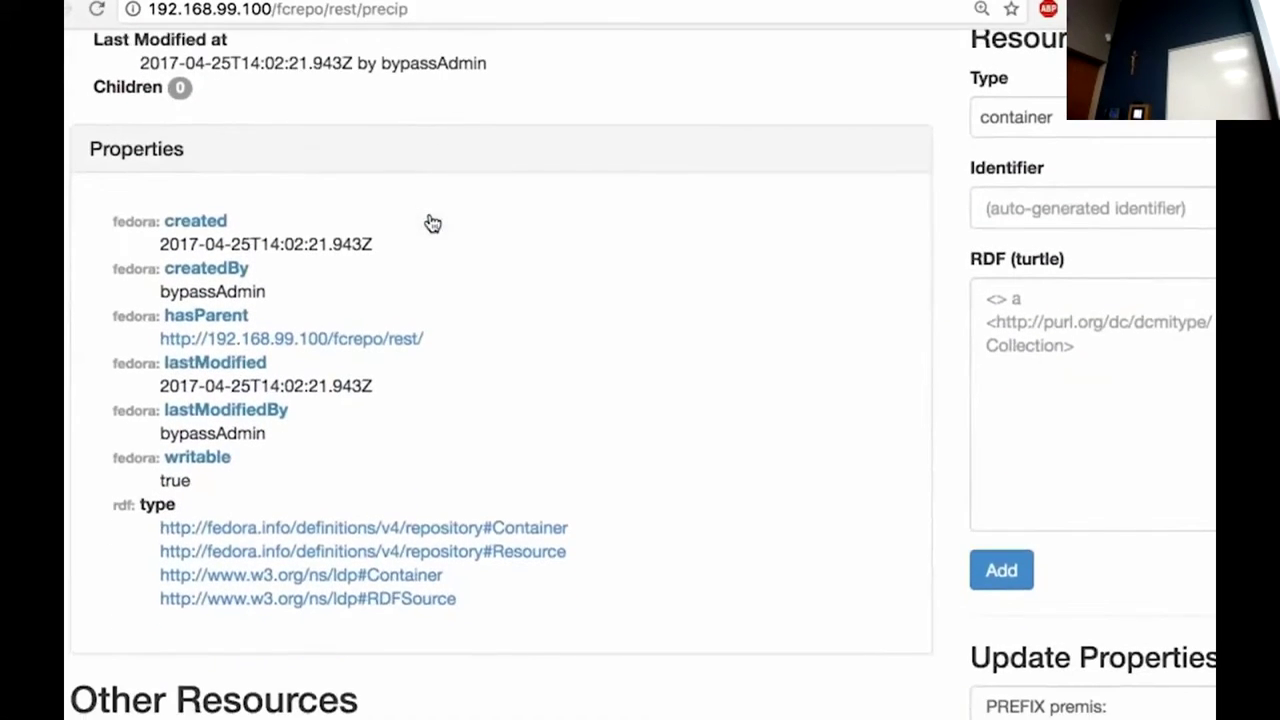
{"action": "scroll", "coordinate": [432, 223], "scroll_direction": "up", "scroll_amount": 2}
{"action": "scroll", "coordinate": [430, 221], "scroll_direction": "up", "scroll_amount": 3}
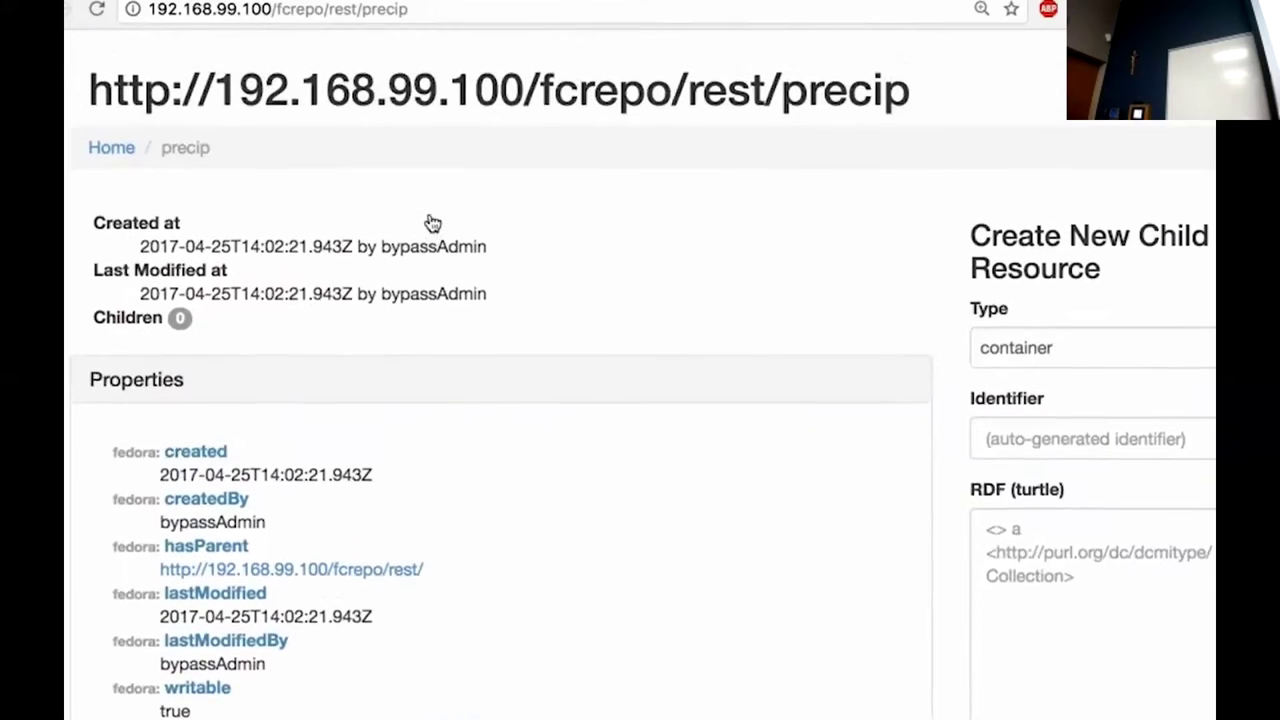
{"action": "left_click", "coordinate": [391, 9]}
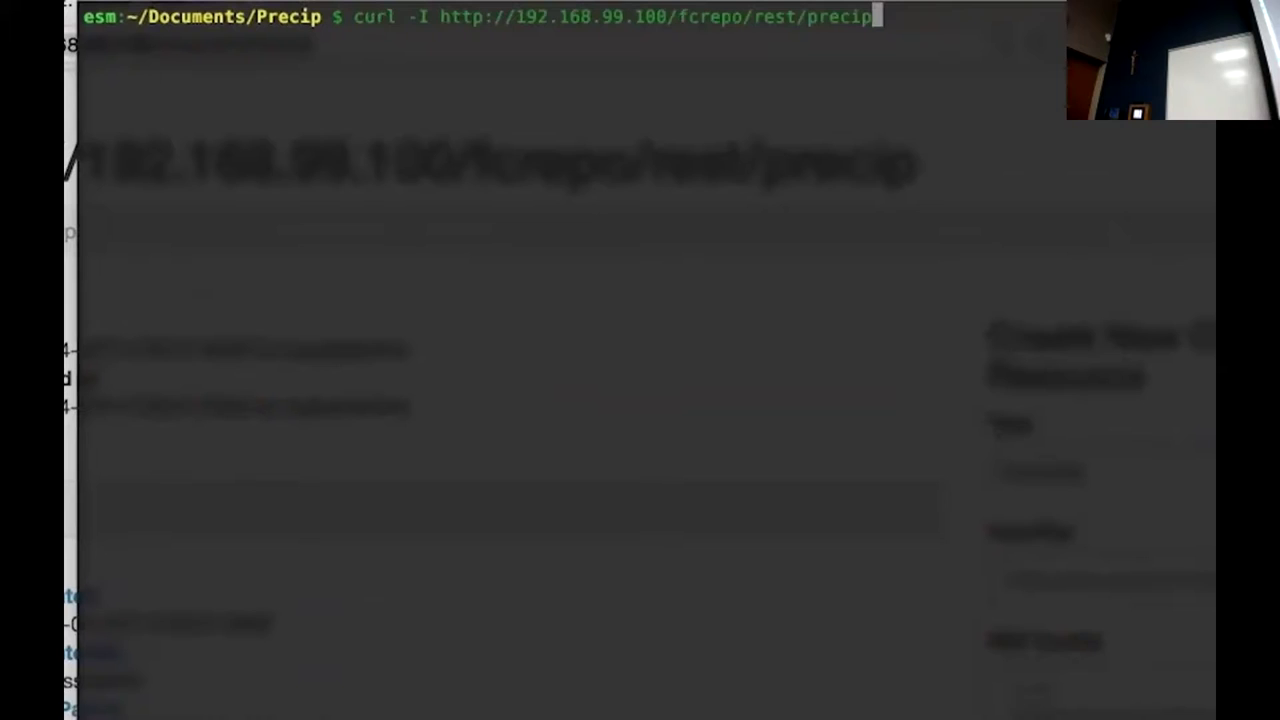
Step: Fetch the precip container's headers with curl -I and copy the discovery/precip service link
{"action": "key", "text": "Return"}
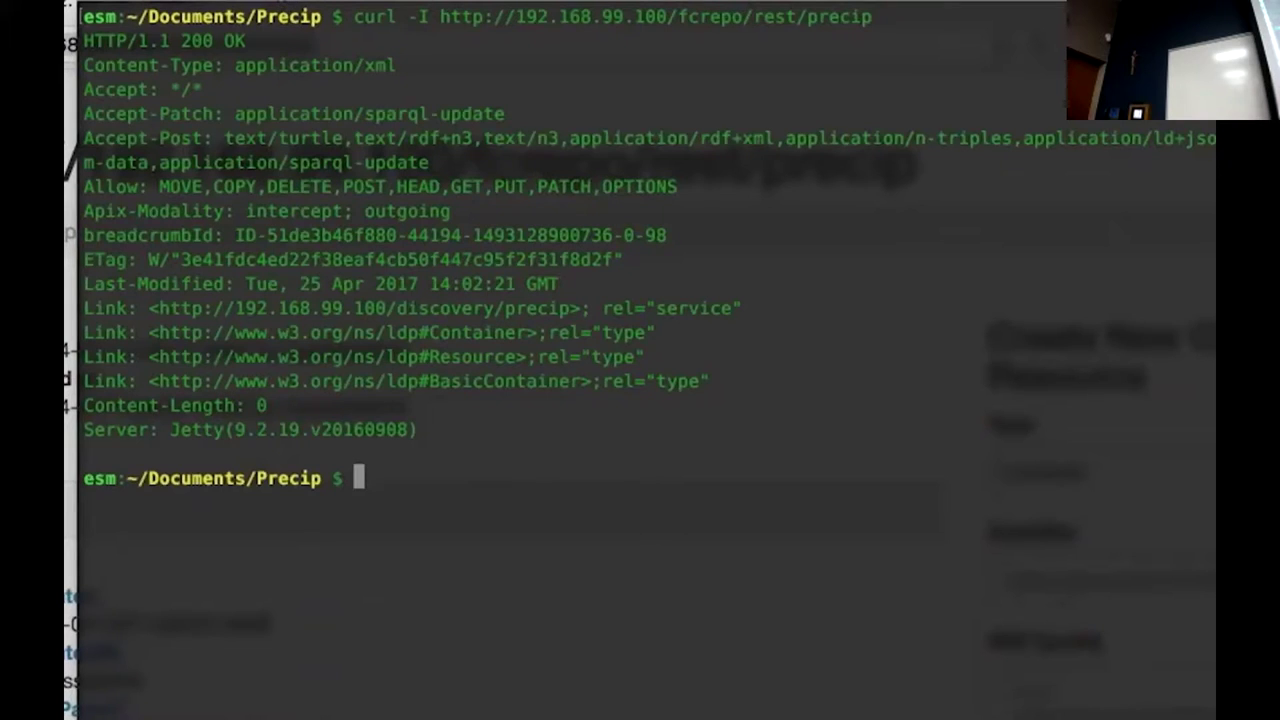
{"action": "double_click", "coordinate": [677, 300]}
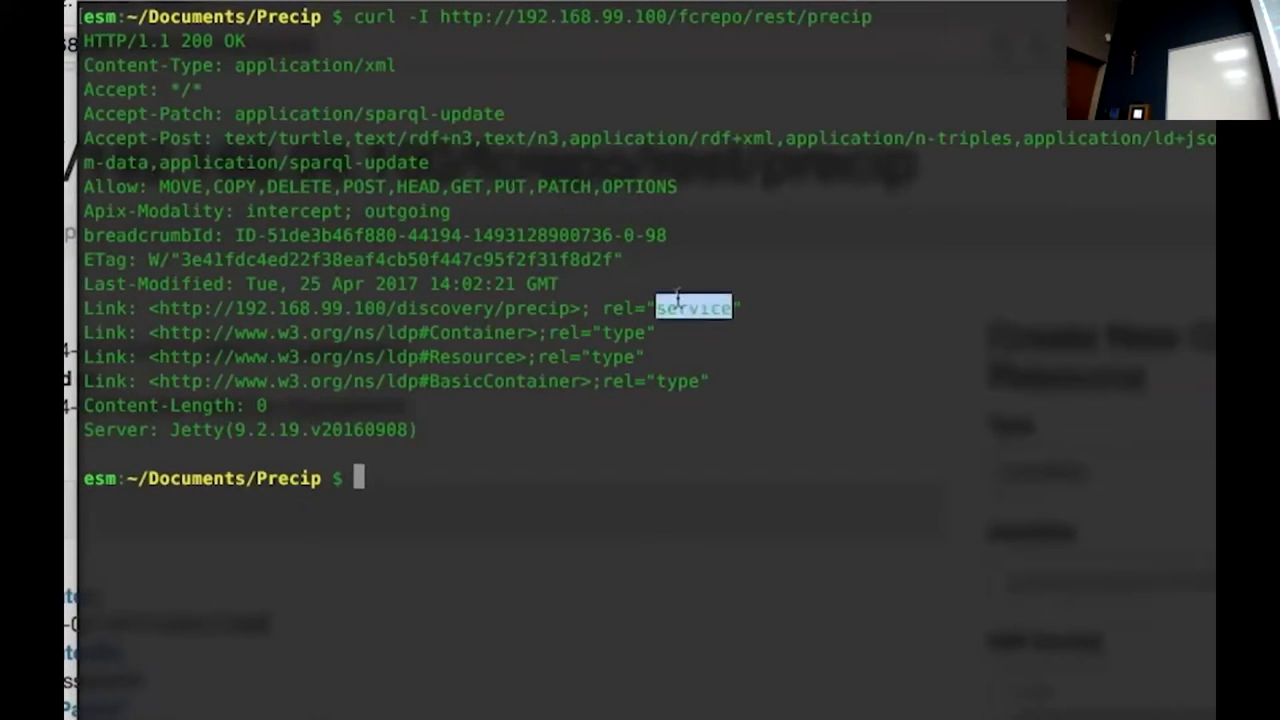
{"action": "left_click", "coordinate": [567, 300]}
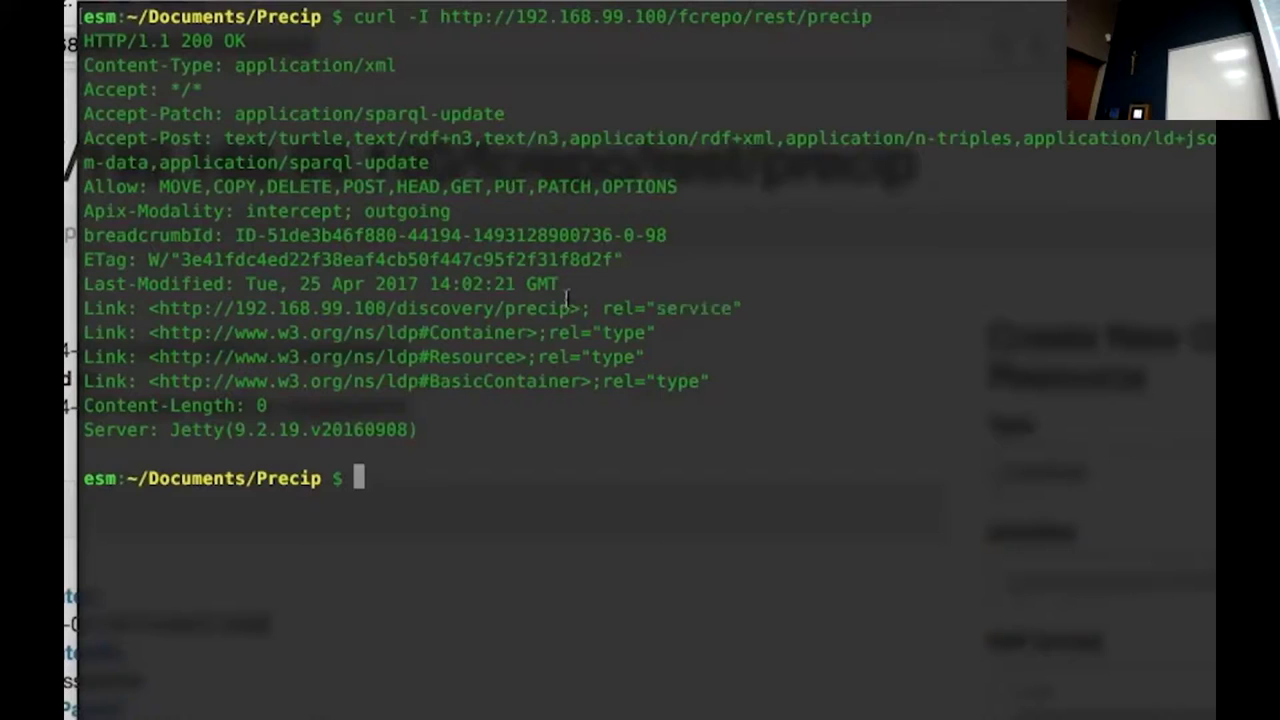
{"action": "mouse_move", "coordinate": [567, 300]}
{"action": "left_mouse_down"}
{"action": "mouse_move", "coordinate": [235, 270]}
{"action": "mouse_move", "coordinate": [153, 292]}
{"action": "left_mouse_up"}
{"action": "key", "text": "super+c"}
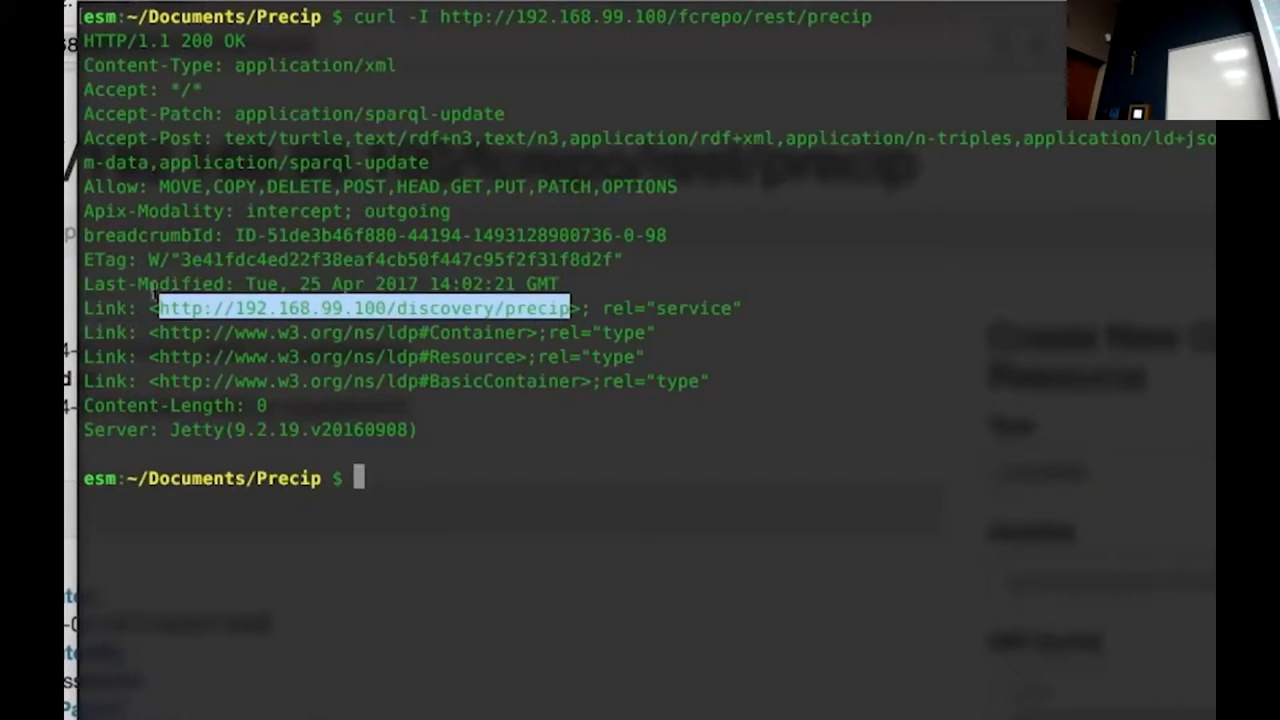
{"action": "left_click", "coordinate": [384, 457]}
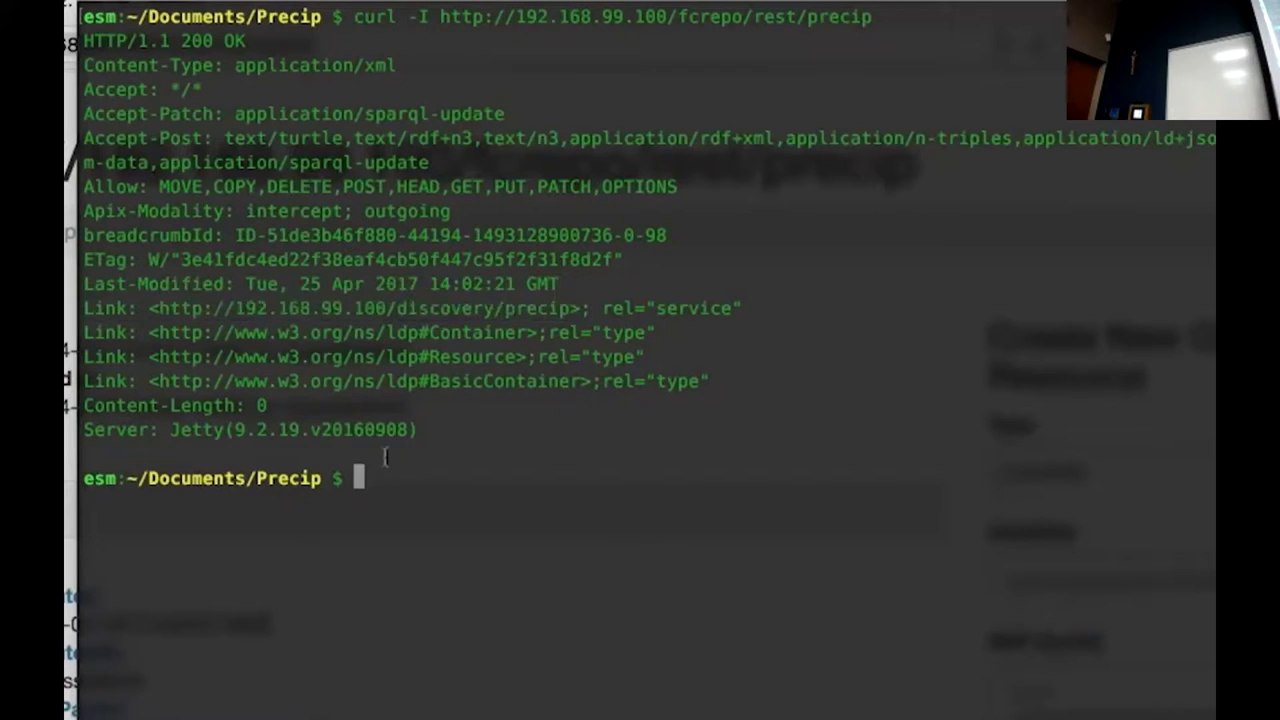
Step: Curl the discovery/precip URL to get the packageIngest service document
{"action": "type", "text": "curl"}
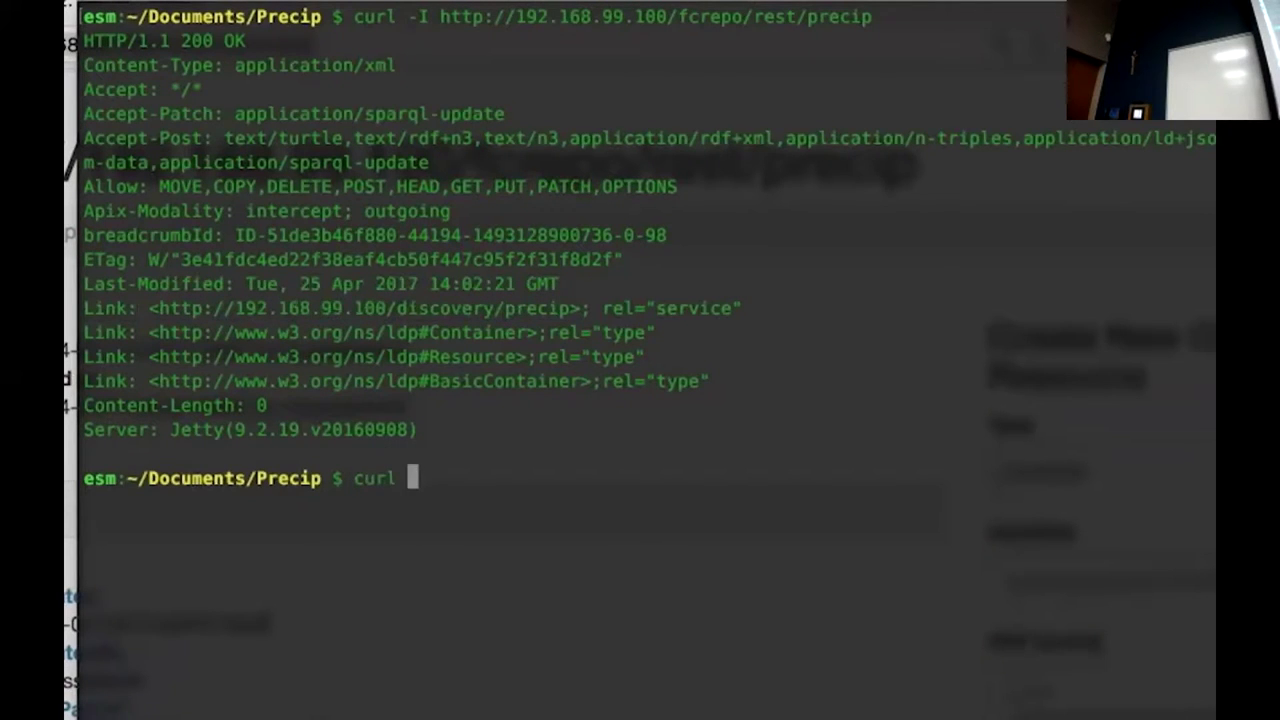
{"action": "key", "text": "super+v"}
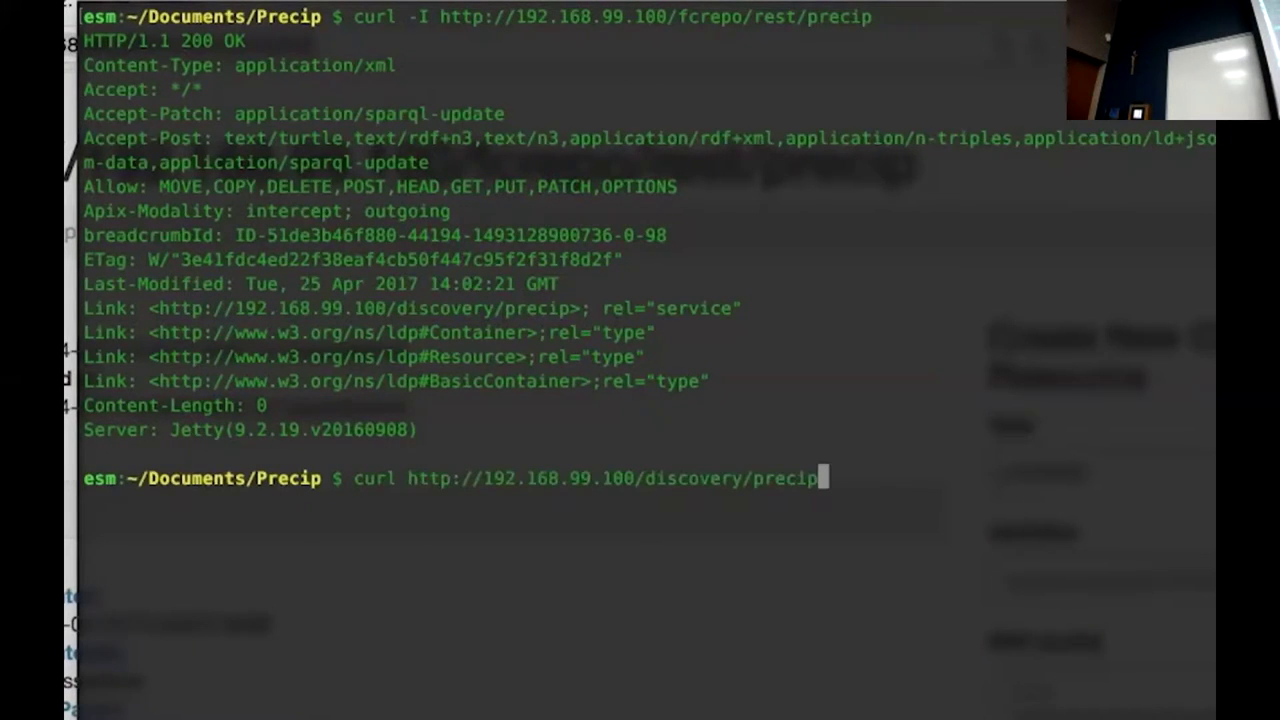
{"action": "key", "text": "Return"}
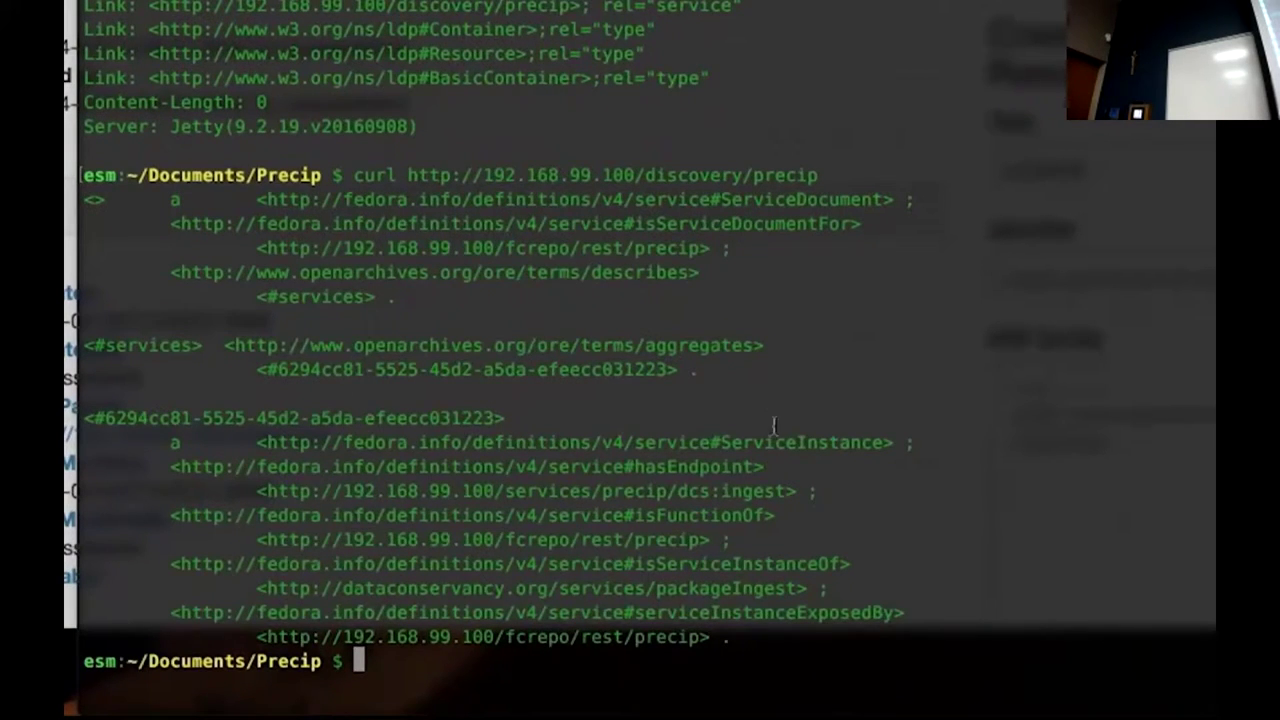
{"action": "double_click", "coordinate": [750, 560]}
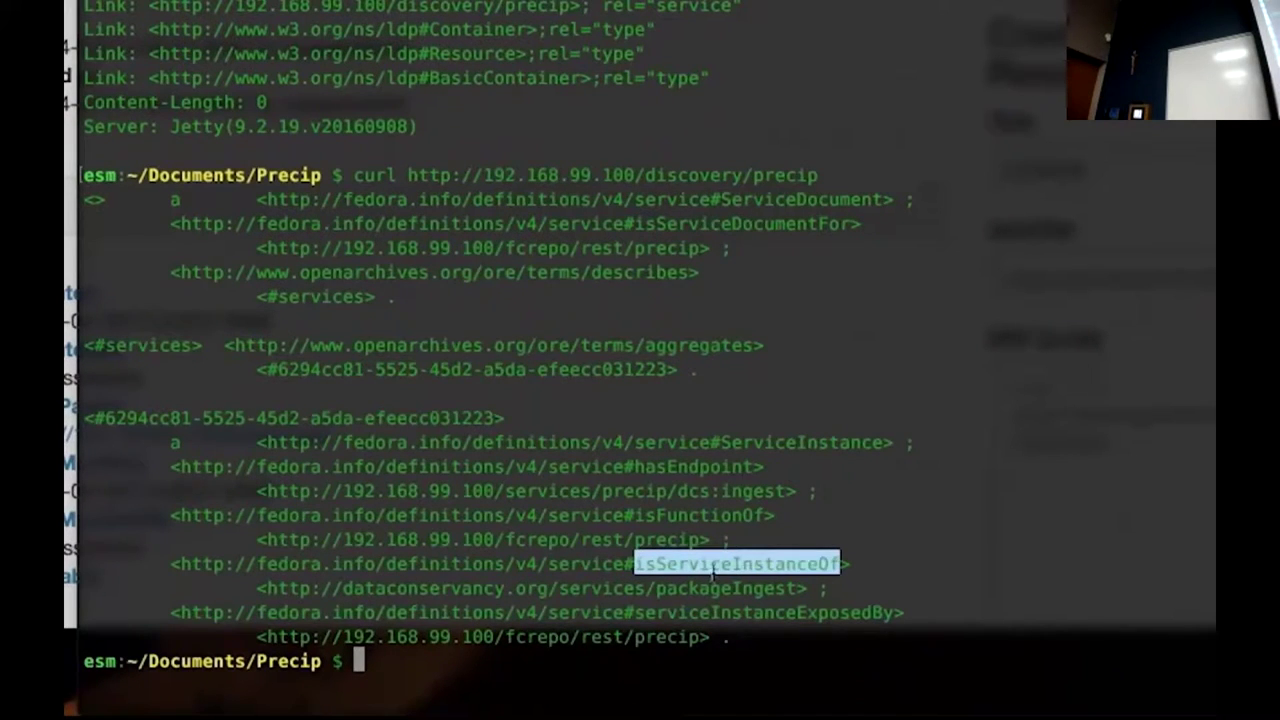
{"action": "double_click", "coordinate": [740, 586]}
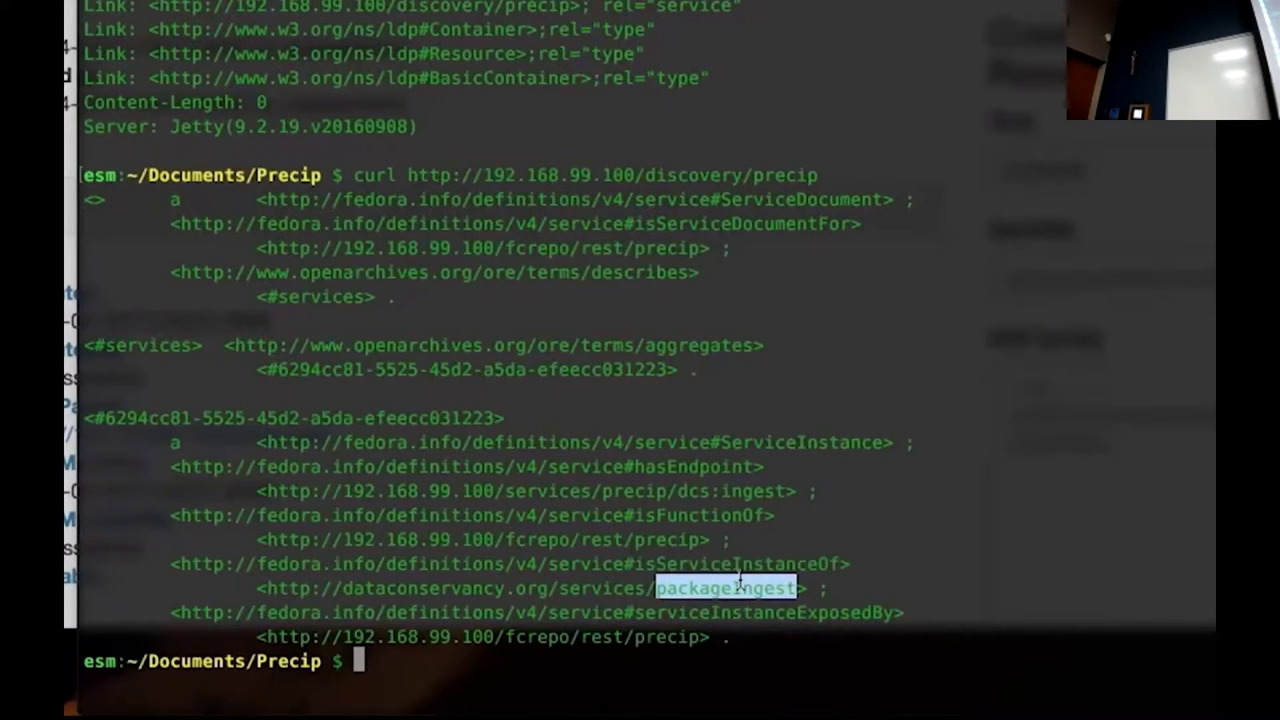
{"action": "double_click", "coordinate": [717, 464]}
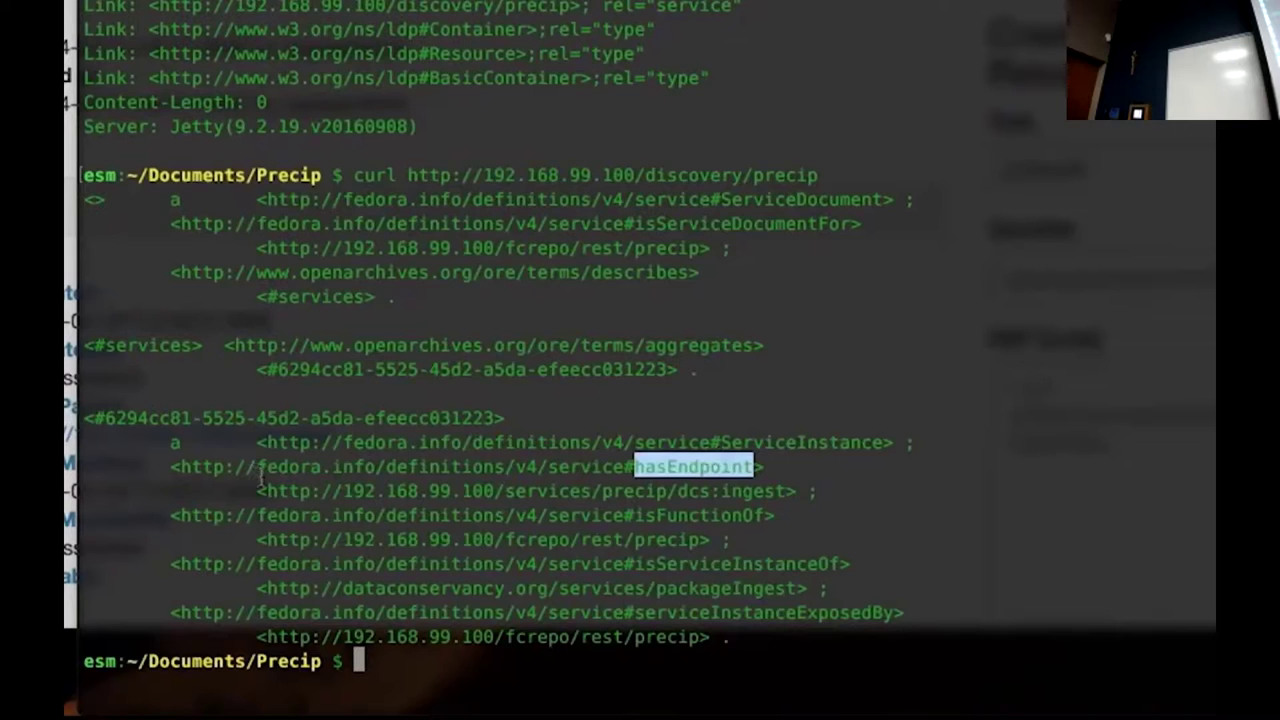
{"action": "left_click_drag", "start_coordinate": [264, 487], "coordinate": [780, 483]}
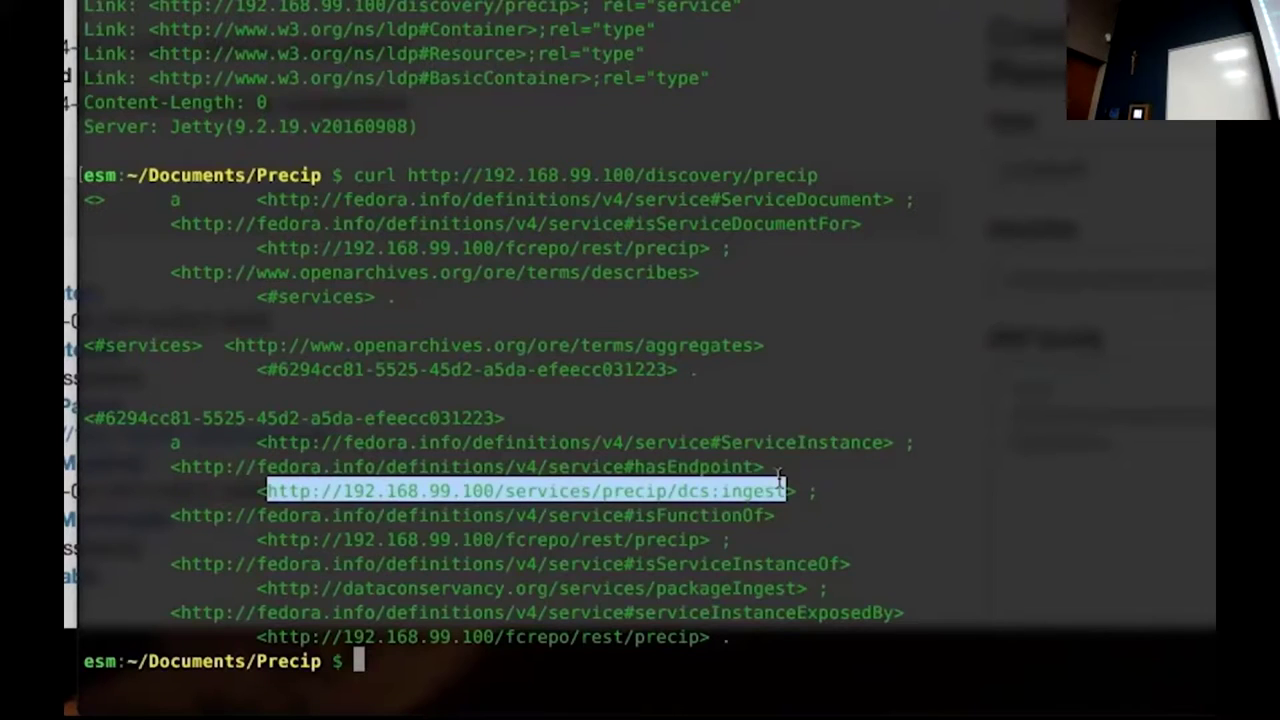
{"action": "type", "text": "ls -l"}
{"action": "key", "text": "Return"}
{"action": "type", "text": "curl "}
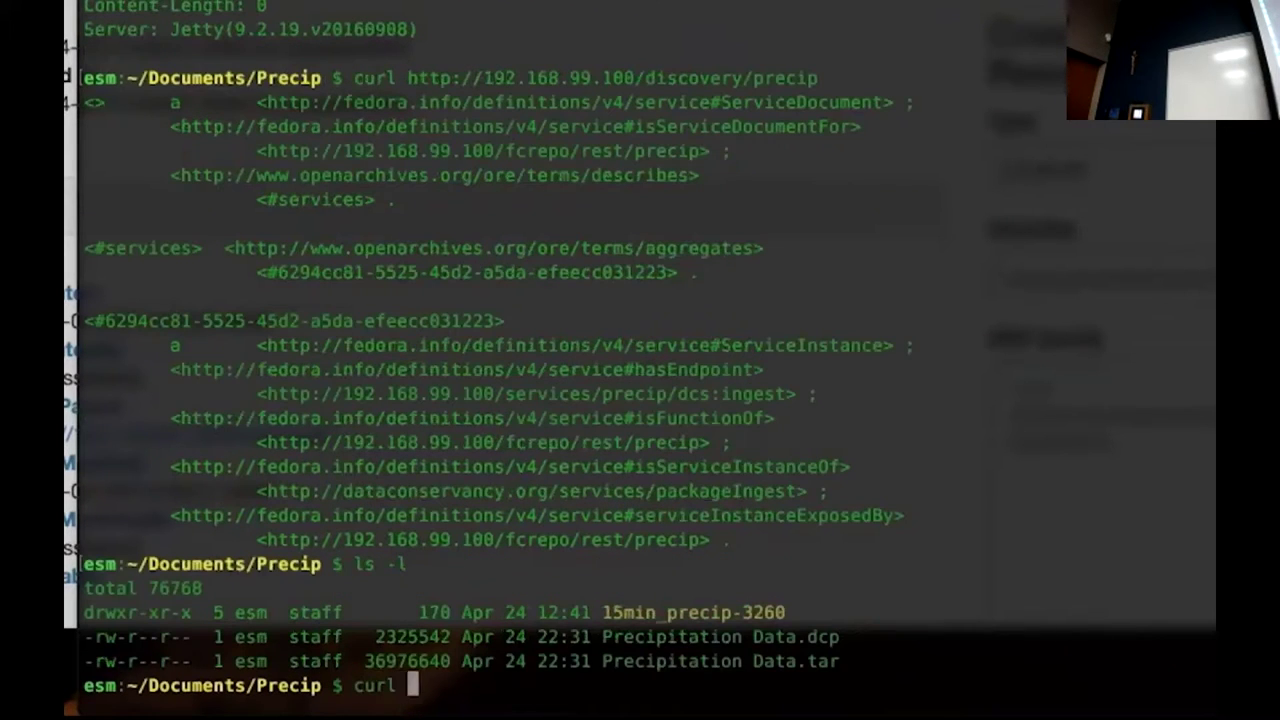
{"action": "type", "text": "-X POST --data-binary @"}
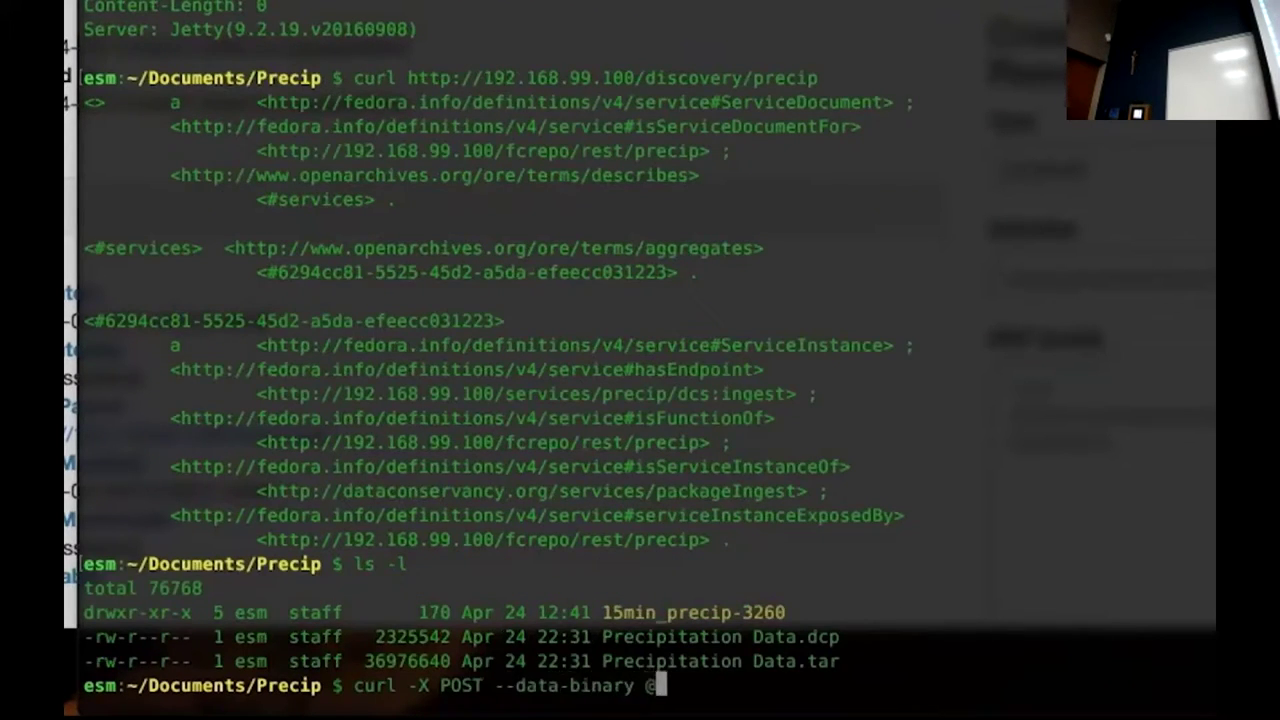
{"action": "type", "text": "./Precipit"}
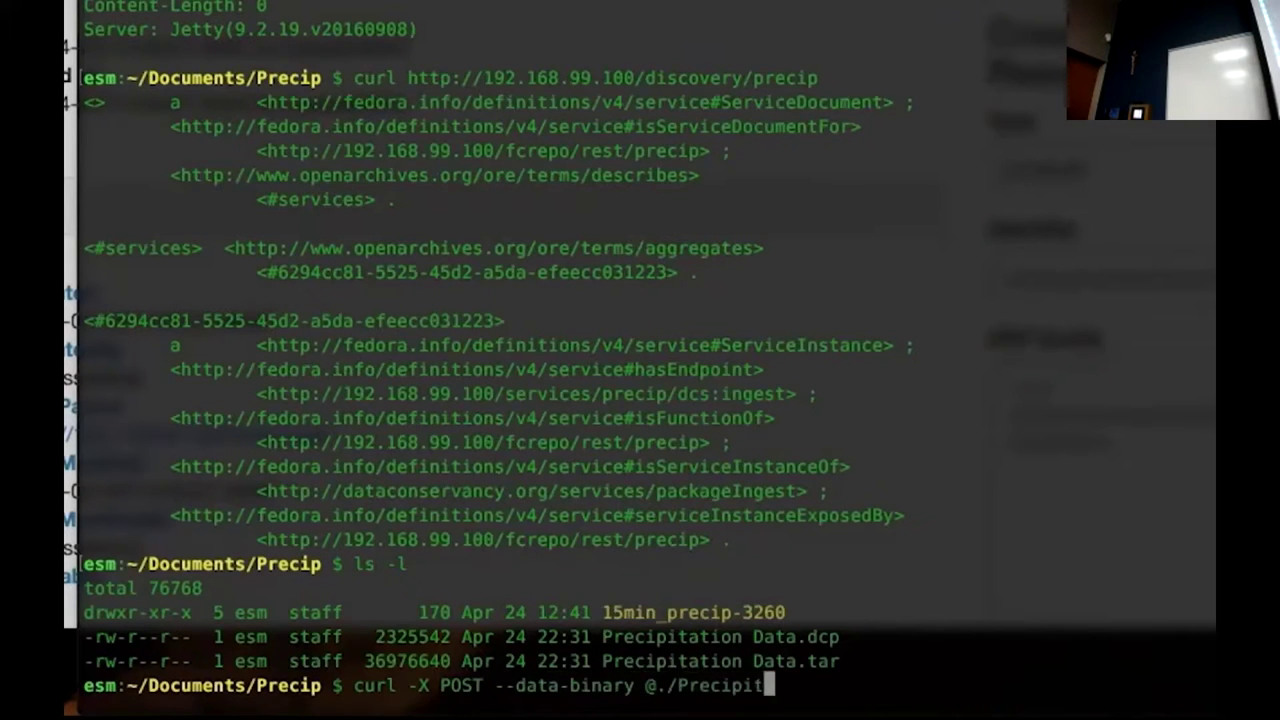
{"action": "key", "text": "Tab"}
{"action": "type", "text": "Data.tar http://192.168.99.100/services/precip/dcs:ingest"}
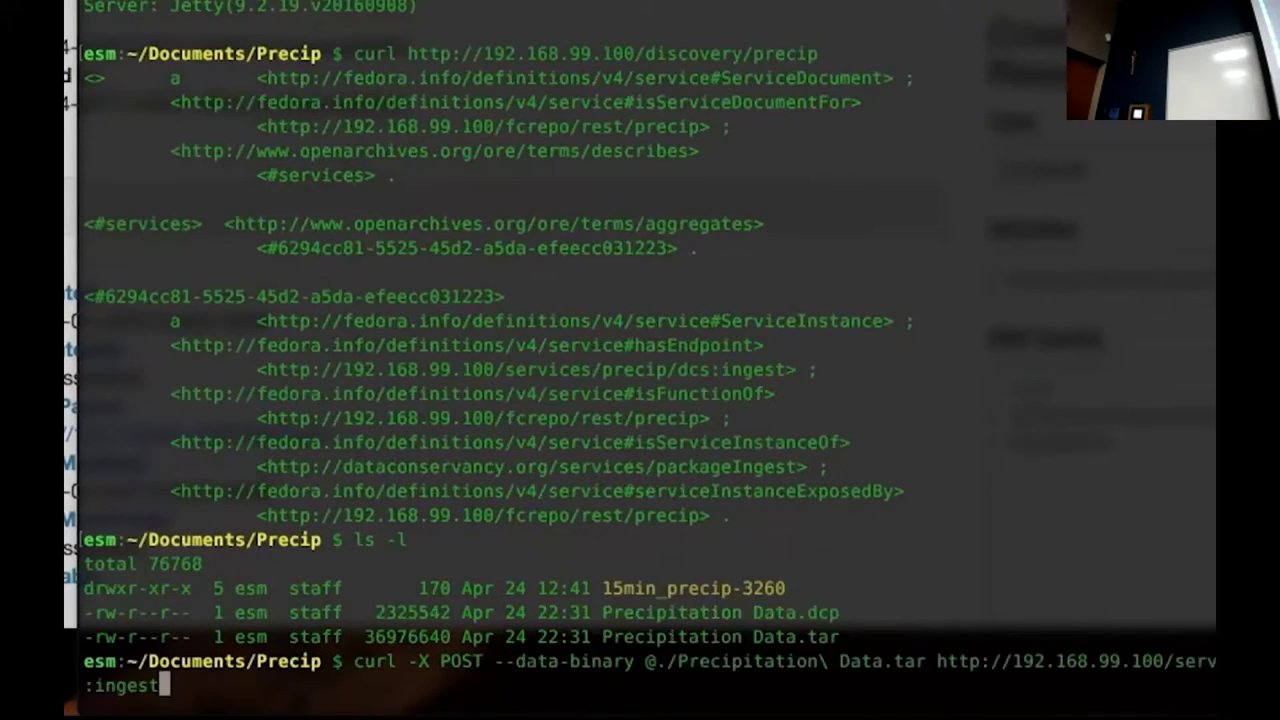
{"action": "key", "text": "Return"}
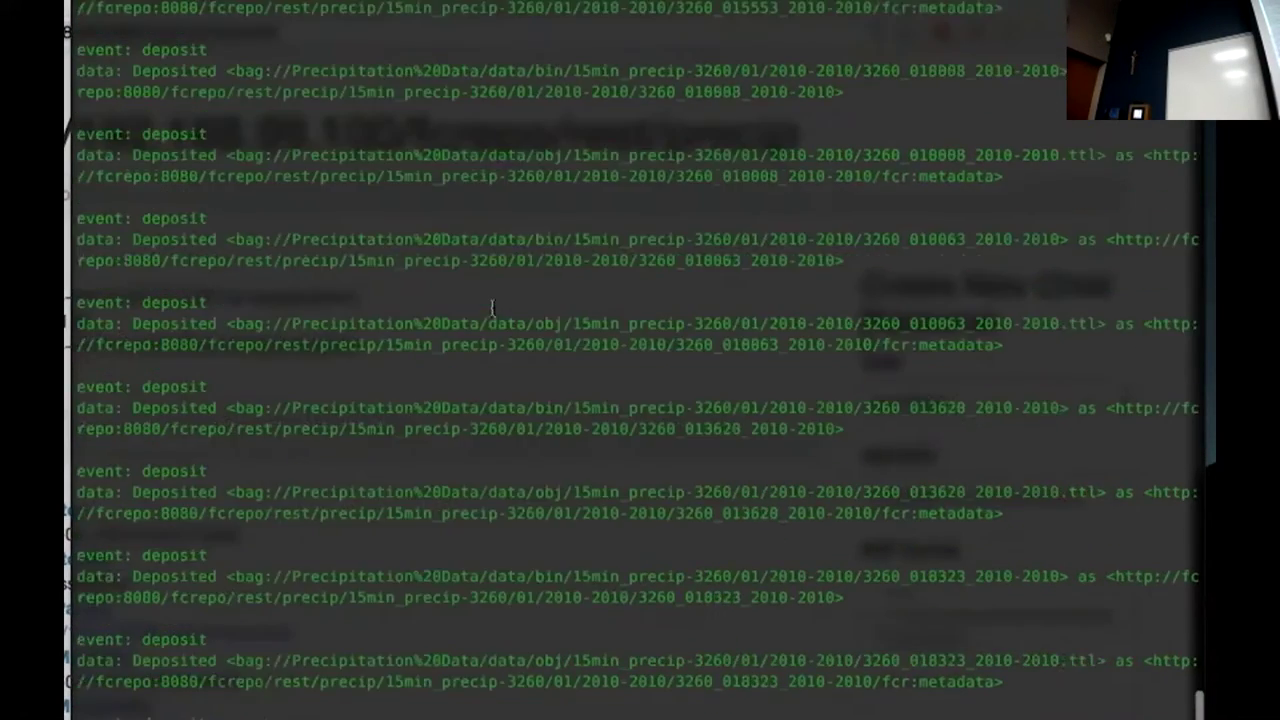
Step: Inspect the deposit output, highlighting a deposited file's bag path and its Fedora metadata URL
{"action": "scroll", "coordinate": [244, 190], "scroll_direction": "up", "scroll_amount": 2}
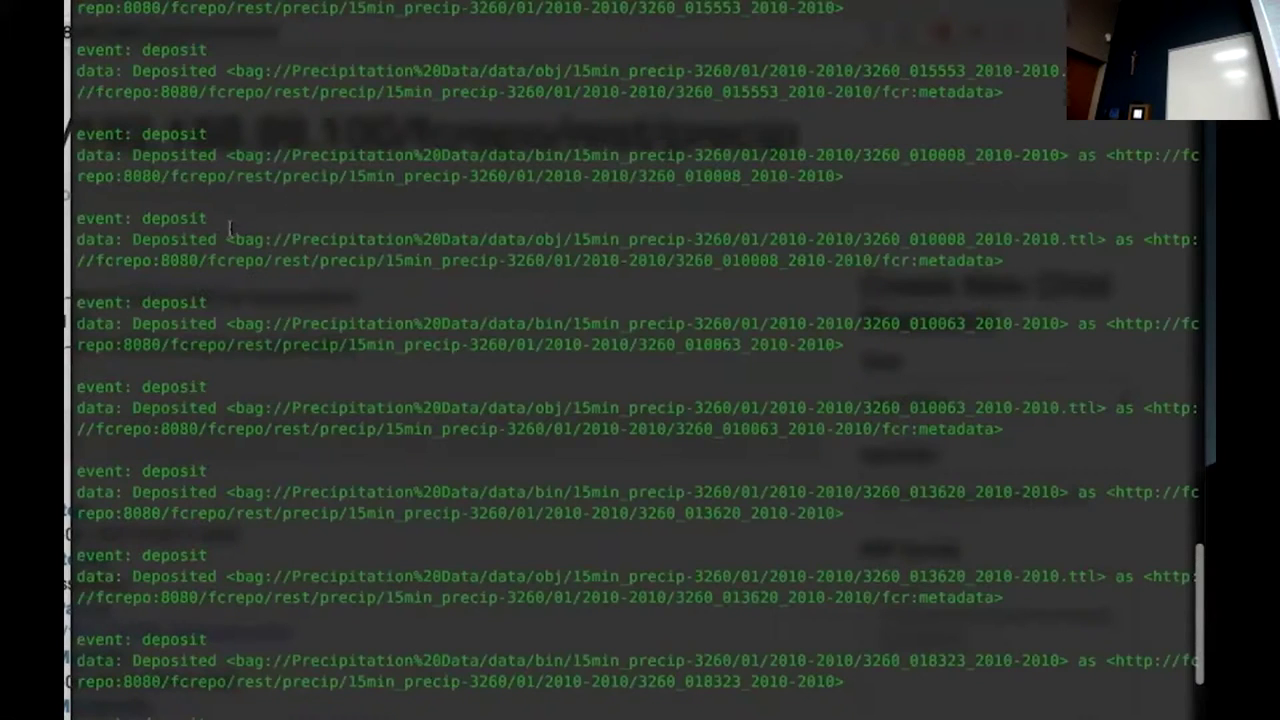
{"action": "mouse_move", "coordinate": [229, 229]}
{"action": "left_mouse_down"}
{"action": "mouse_move", "coordinate": [537, 236]}
{"action": "mouse_move", "coordinate": [647, 208]}
{"action": "mouse_move", "coordinate": [860, 238]}
{"action": "mouse_move", "coordinate": [1035, 240]}
{"action": "left_mouse_up"}
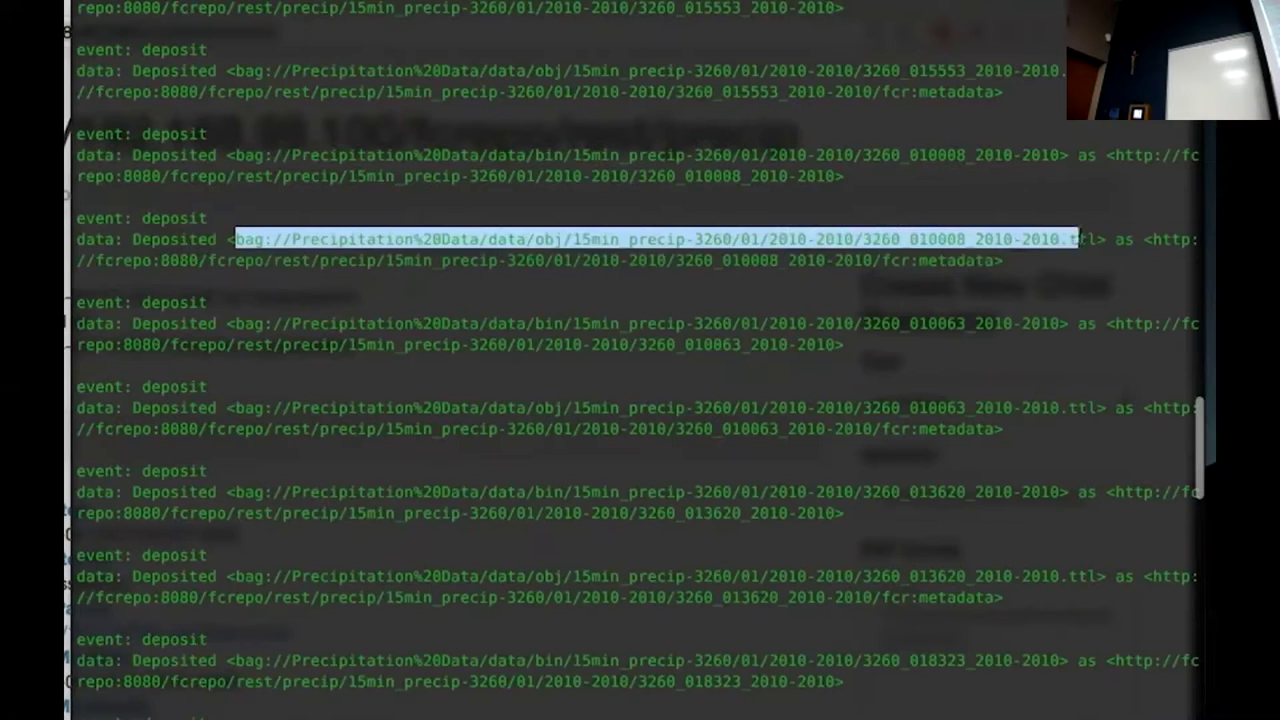
{"action": "left_click_drag", "start_coordinate": [1087, 233], "coordinate": [1093, 232]}
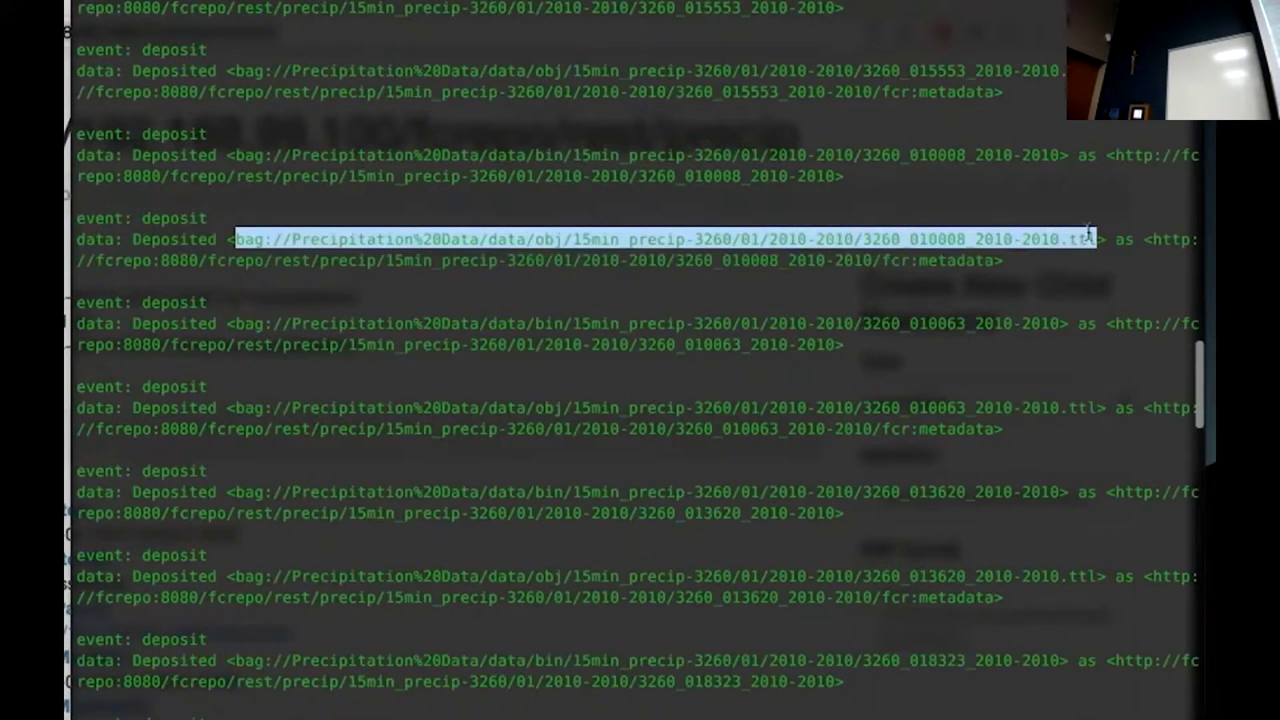
{"action": "left_click", "coordinate": [1091, 232]}
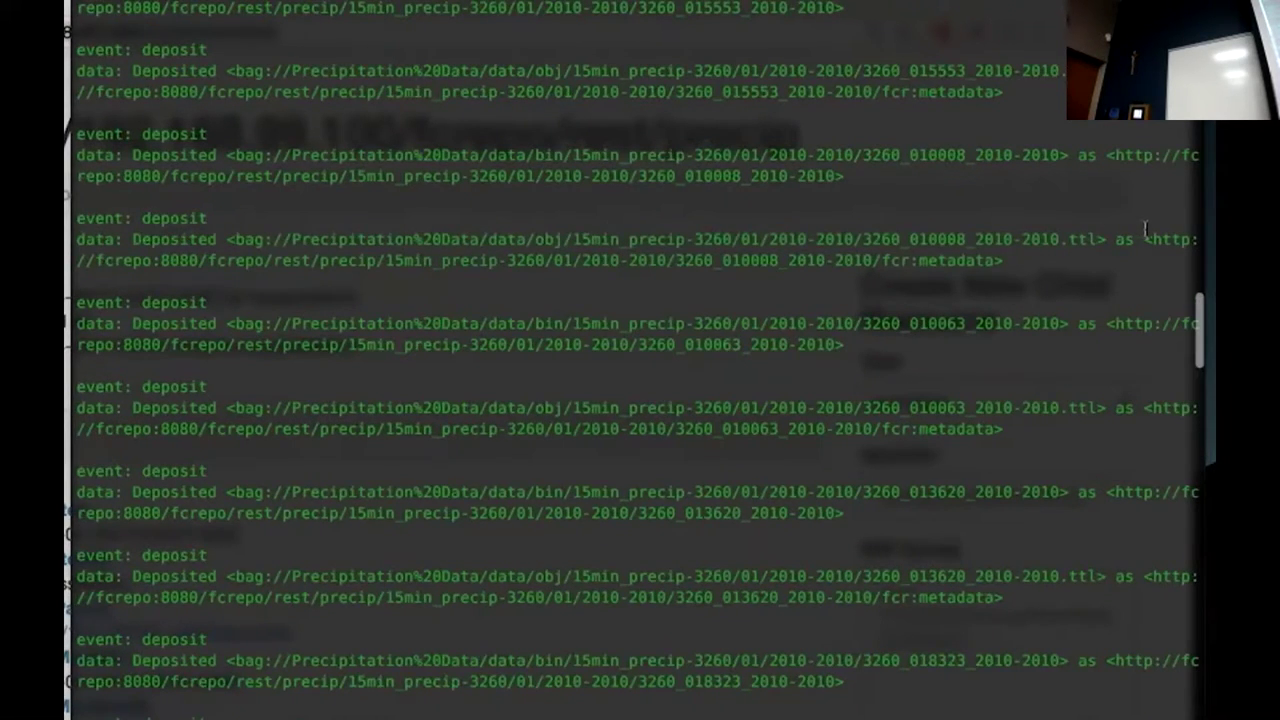
{"action": "mouse_move", "coordinate": [1148, 234]}
{"action": "left_mouse_down"}
{"action": "mouse_move", "coordinate": [1060, 262]}
{"action": "mouse_move", "coordinate": [993, 256]}
{"action": "left_mouse_up"}
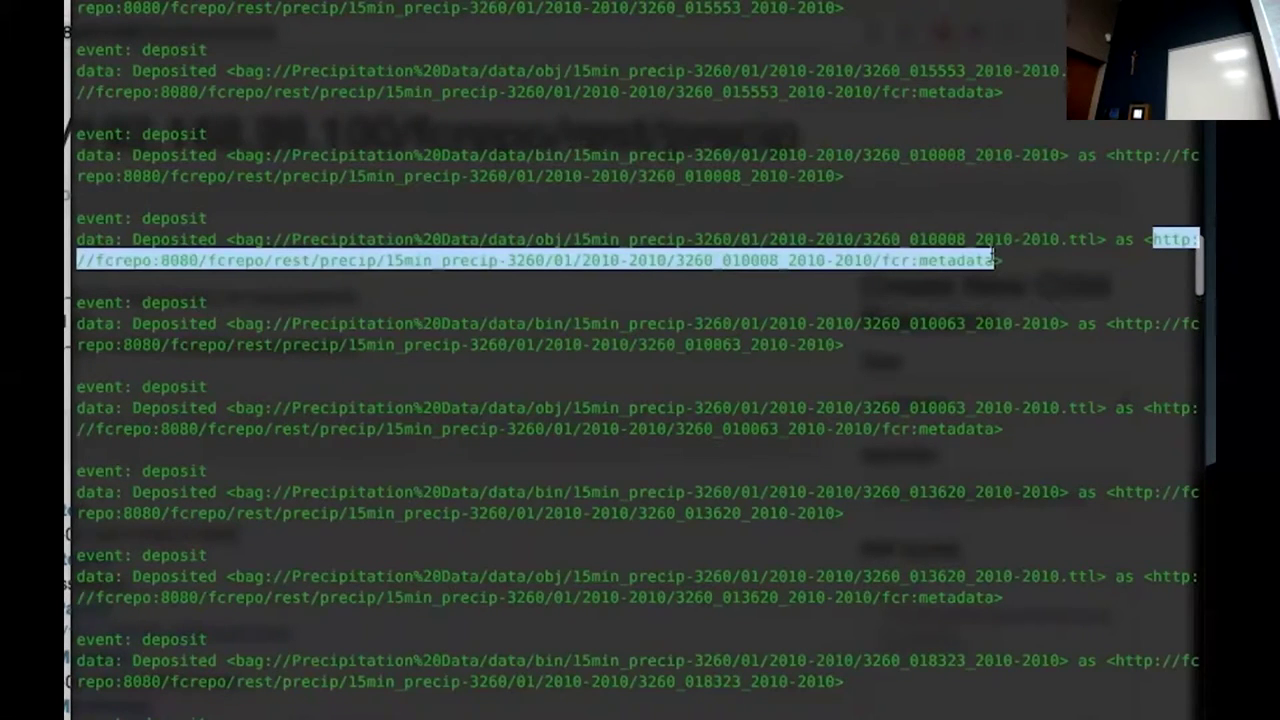
{"action": "left_click", "coordinate": [993, 256]}
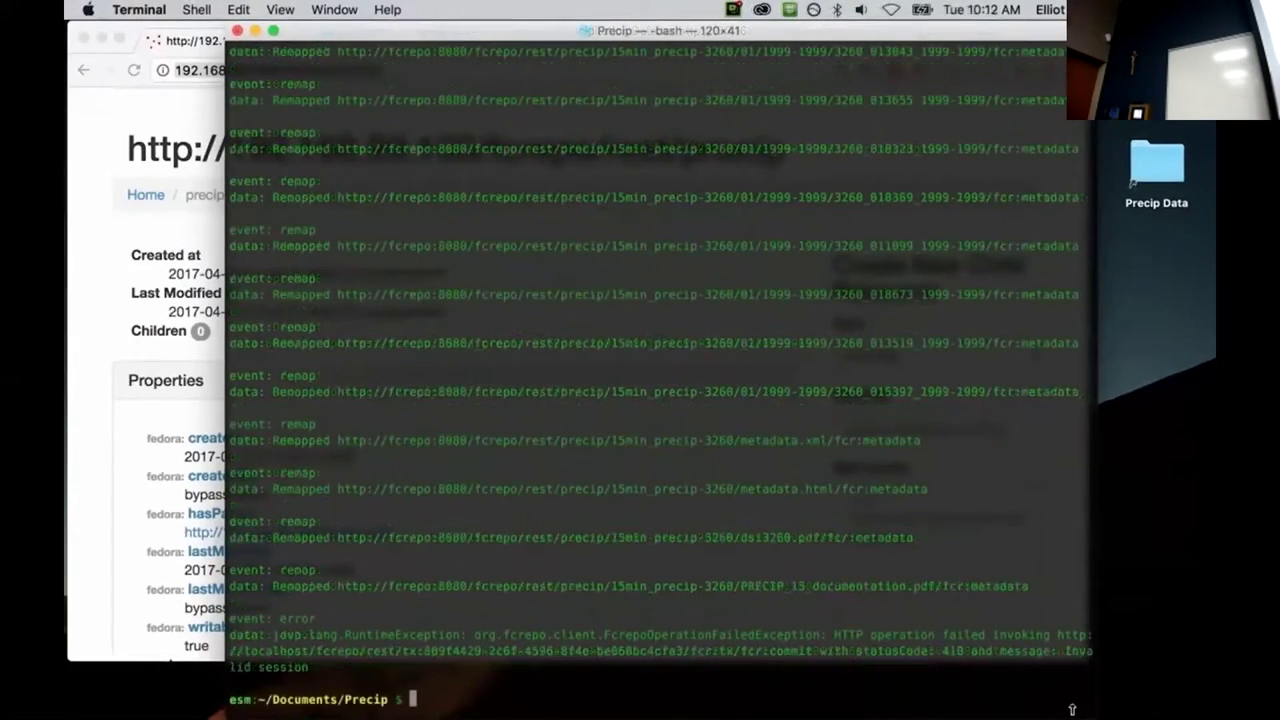
Step: Reload the Fedora precip container in Chrome and open the new 15min_precip-3260 child
{"action": "key", "text": "super+Tab"}
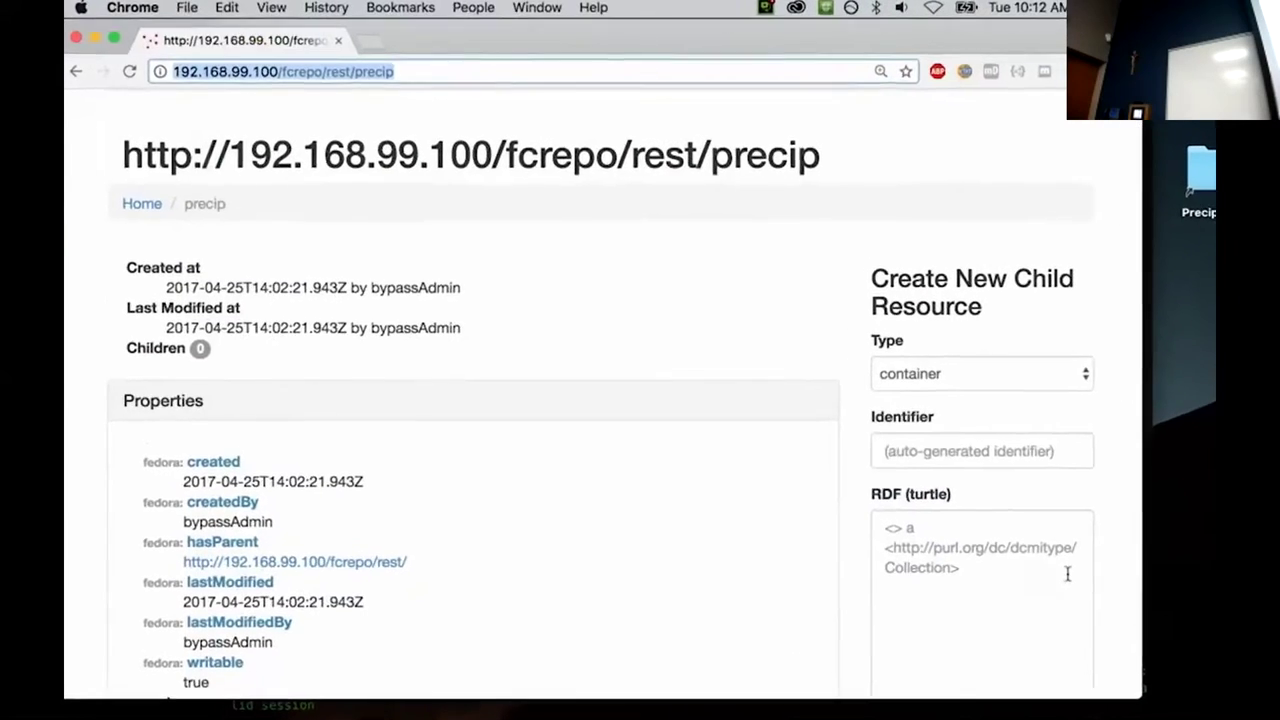
{"action": "left_click", "coordinate": [110, 77]}
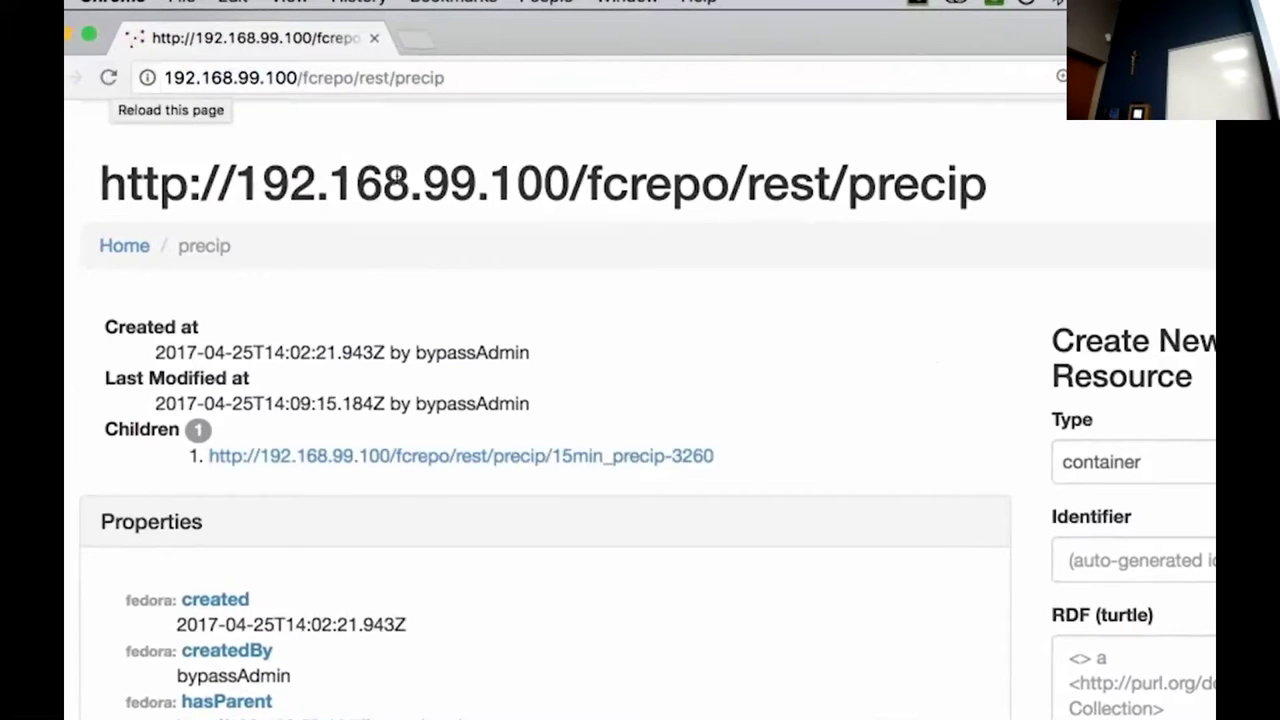
{"action": "scroll", "coordinate": [613, 352], "scroll_direction": "down", "scroll_amount": 2}
{"action": "left_click", "coordinate": [607, 345]}
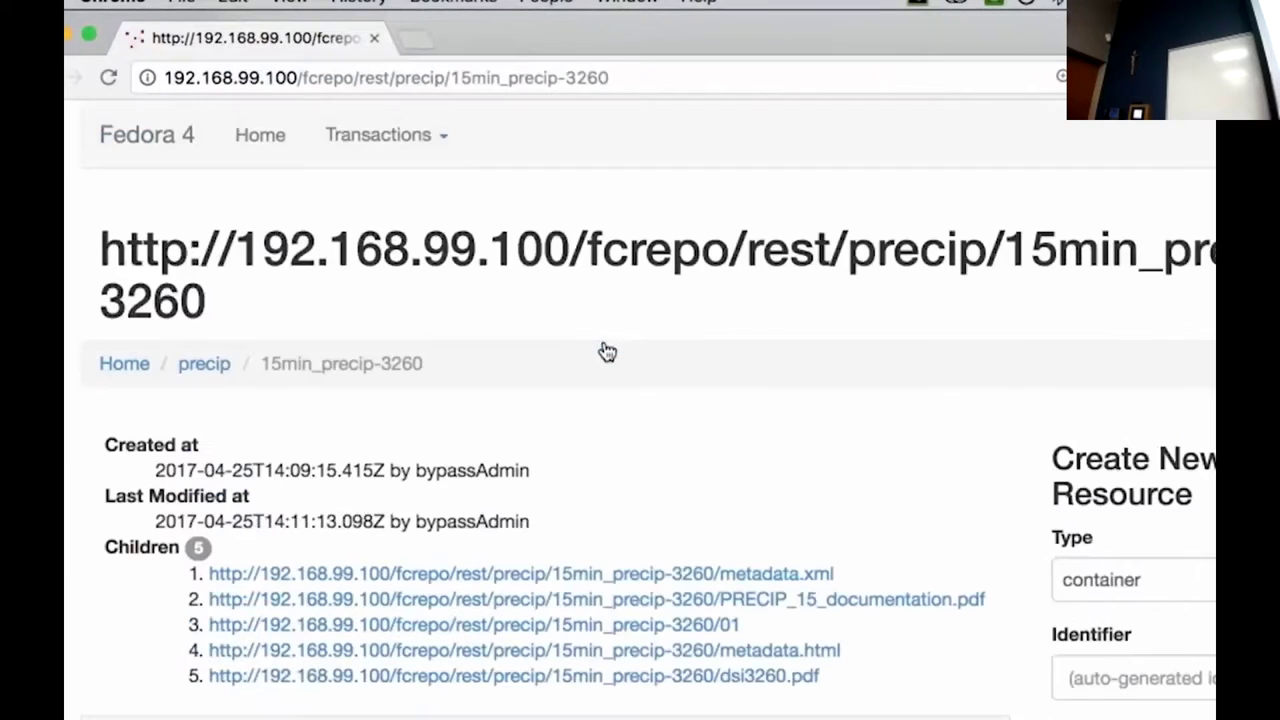
Step: Scroll through the collection's Properties, highlighting hasDescription and hasDiscipline
{"action": "scroll", "coordinate": [607, 352], "scroll_direction": "down", "scroll_amount": 6}
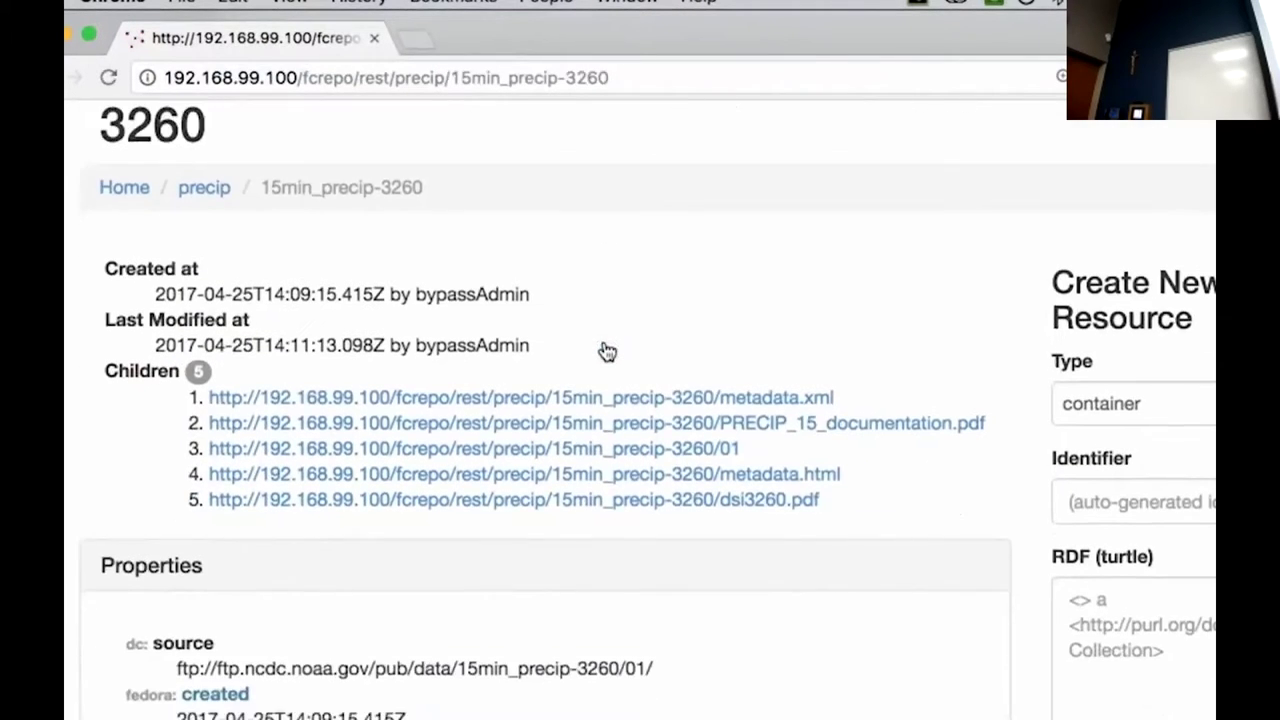
{"action": "scroll", "coordinate": [607, 350], "scroll_direction": "down", "scroll_amount": 1}
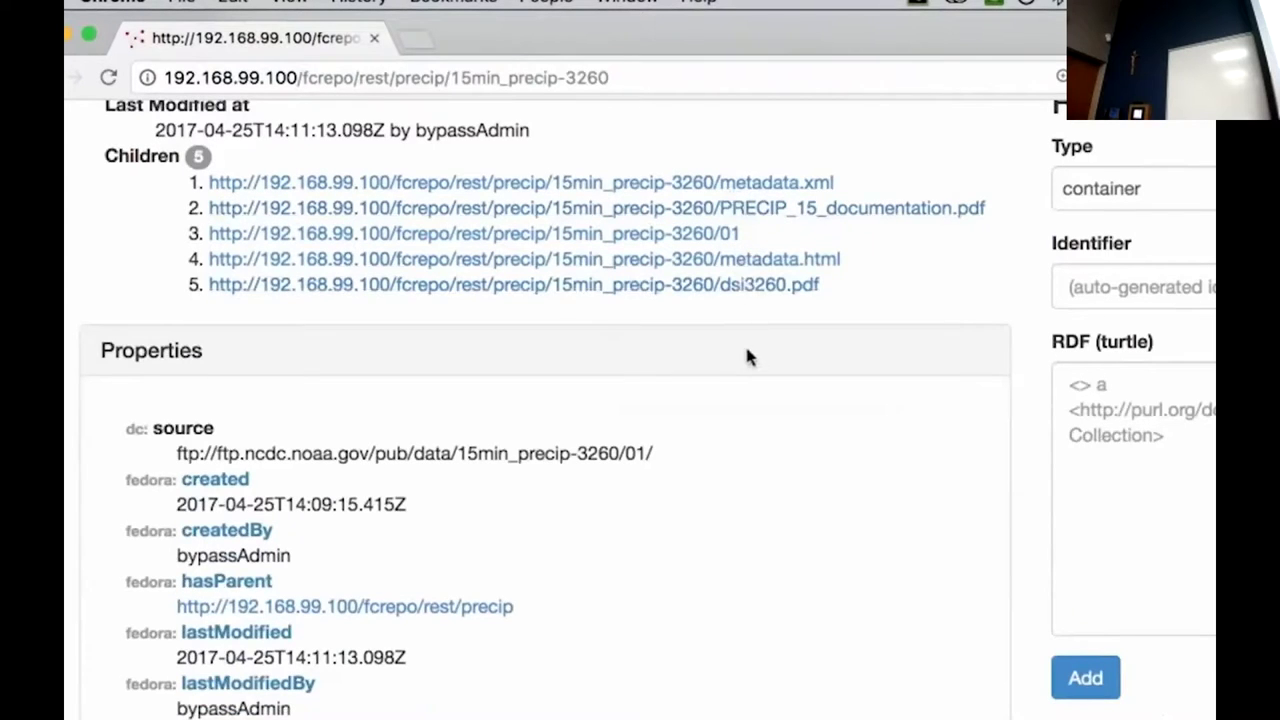
{"action": "scroll", "coordinate": [748, 355], "scroll_direction": "down", "scroll_amount": 3}
{"action": "scroll", "coordinate": [748, 357], "scroll_direction": "down", "scroll_amount": 3}
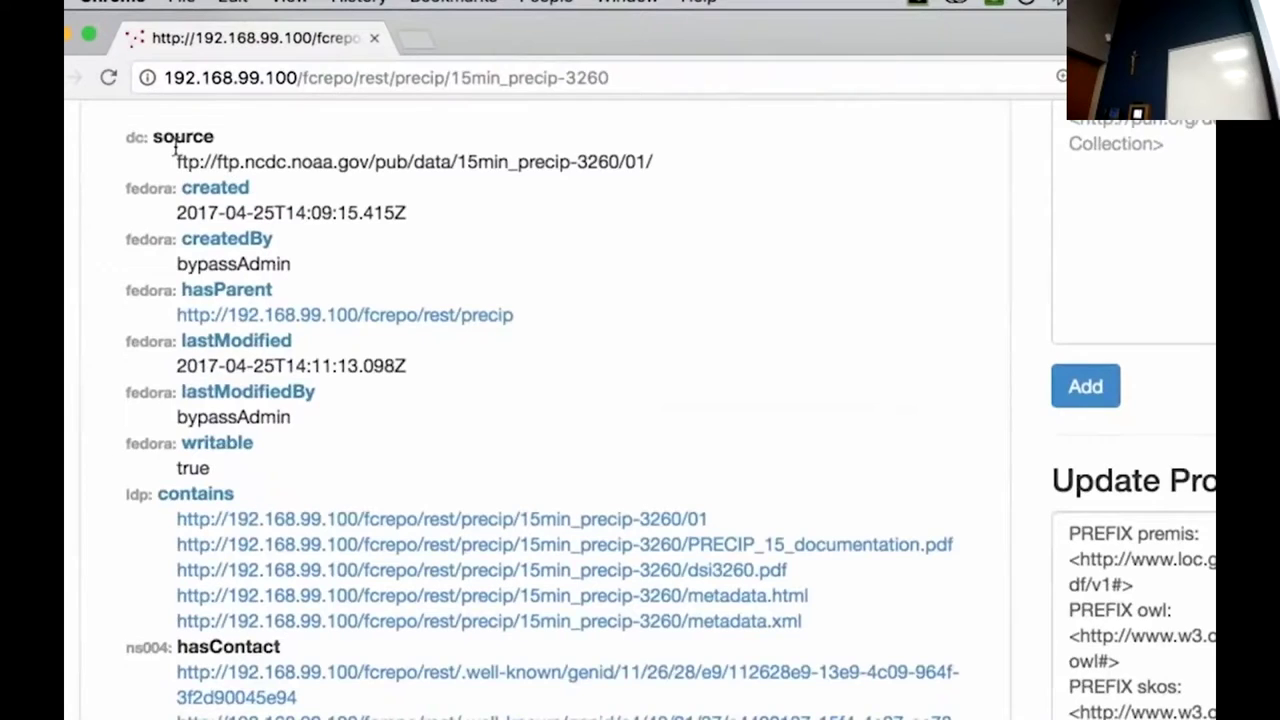
{"action": "left_click_drag", "start_coordinate": [176, 158], "coordinate": [648, 156]}
{"action": "scroll", "coordinate": [632, 283], "scroll_direction": "down", "scroll_amount": 1}
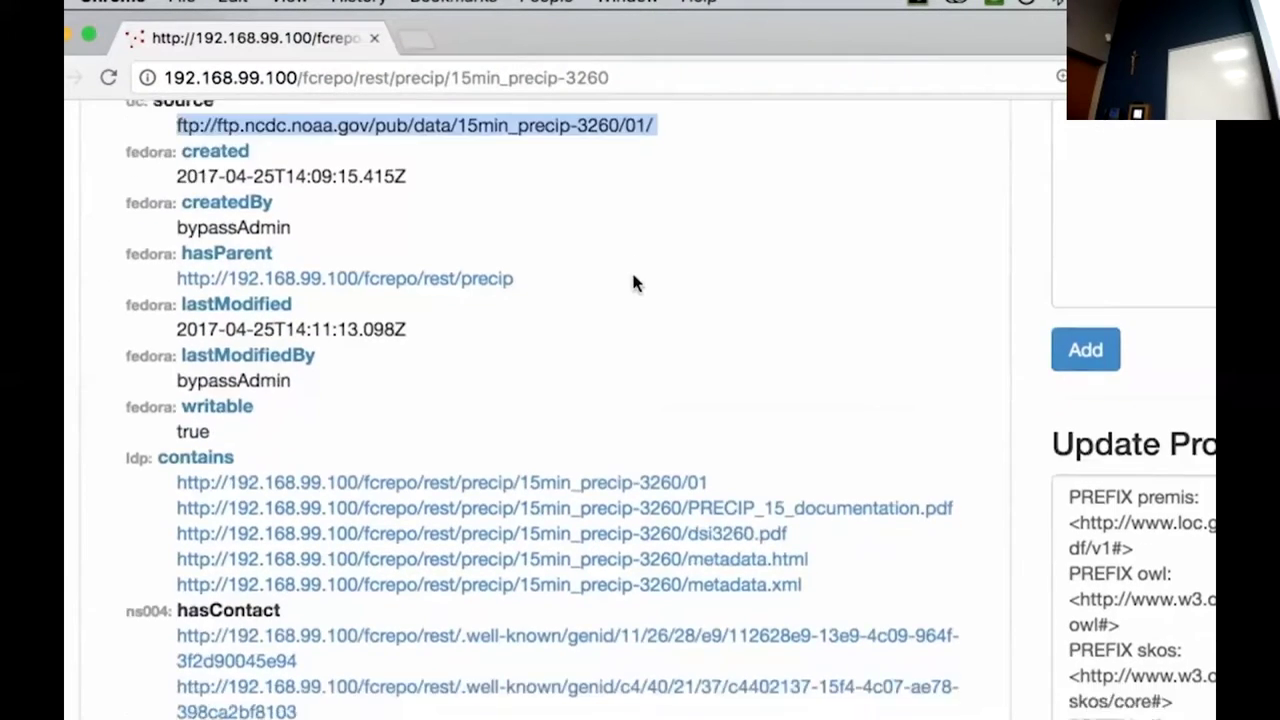
{"action": "scroll", "coordinate": [632, 283], "scroll_direction": "down", "scroll_amount": 12}
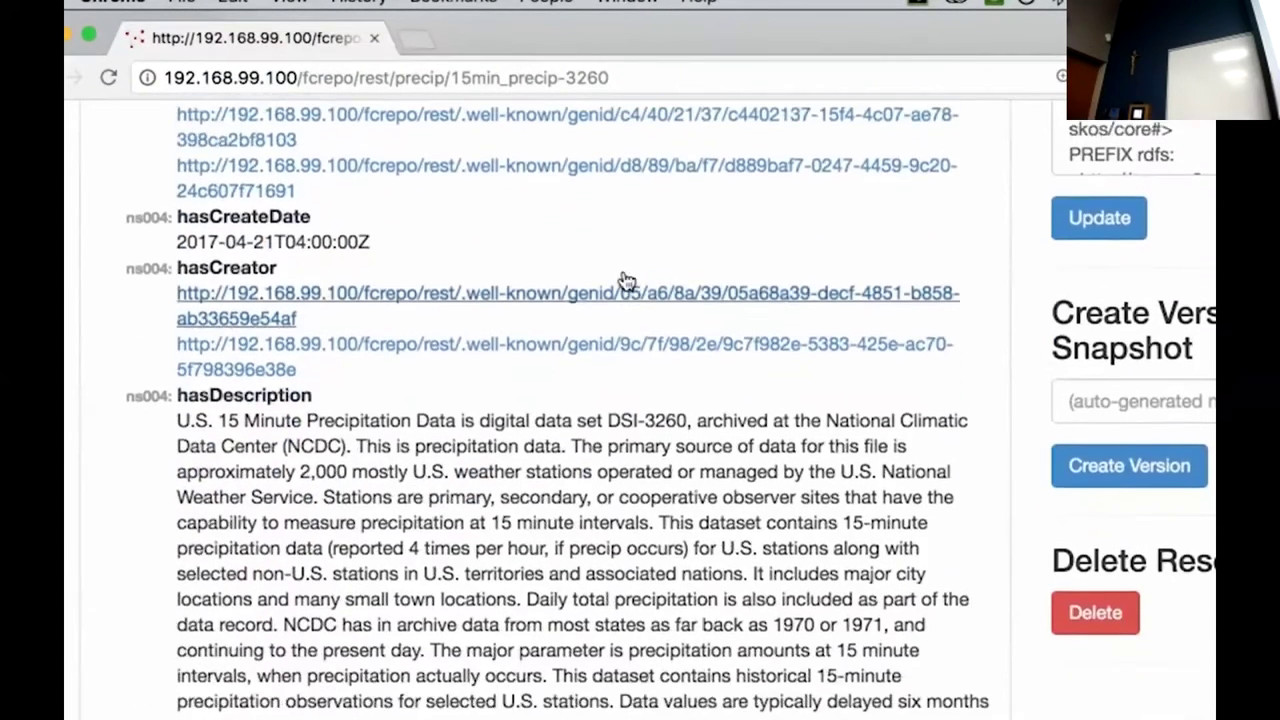
{"action": "scroll", "coordinate": [626, 280], "scroll_direction": "down", "scroll_amount": 3}
{"action": "double_click", "coordinate": [258, 247]}
{"action": "scroll", "coordinate": [250, 245], "scroll_direction": "down", "scroll_amount": 5}
{"action": "double_click", "coordinate": [246, 350]}
{"action": "left_click", "coordinate": [407, 340]}
{"action": "scroll", "coordinate": [407, 340], "scroll_direction": "down", "scroll_amount": 3}
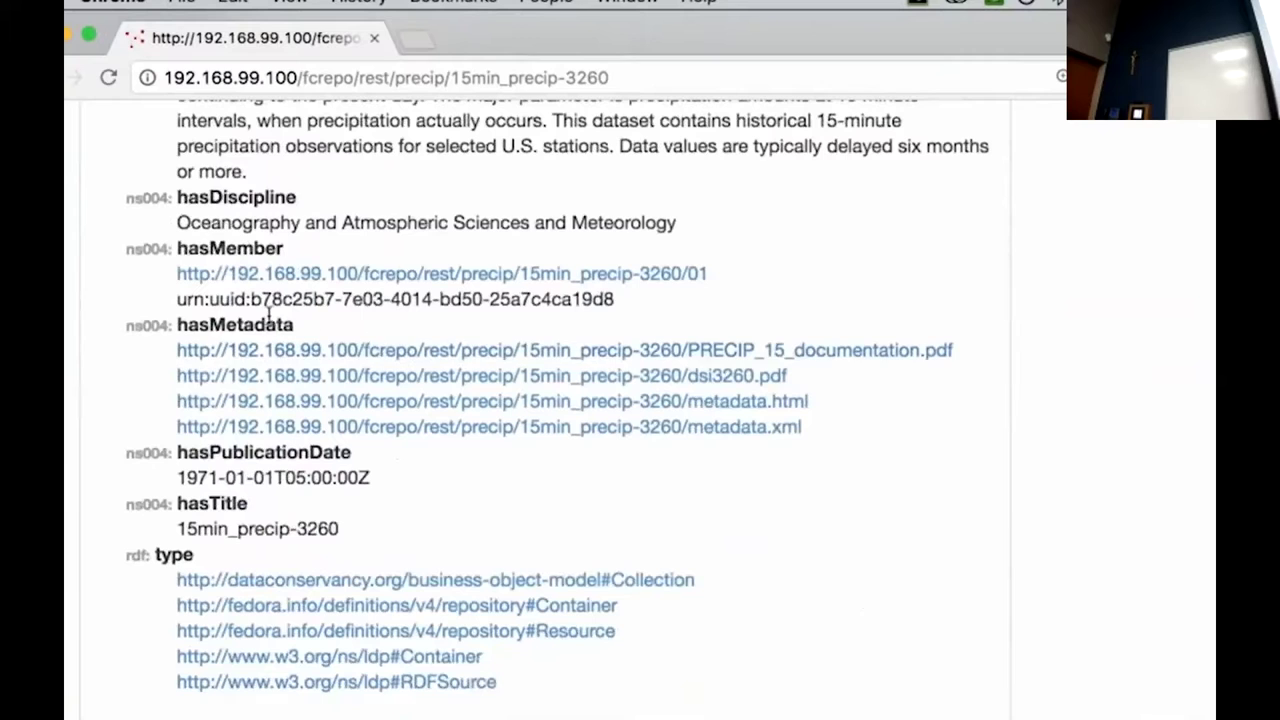
Step: Highlight the hasMetadata property on the 15min_precip-3260 collection page
{"action": "double_click", "coordinate": [268, 322]}
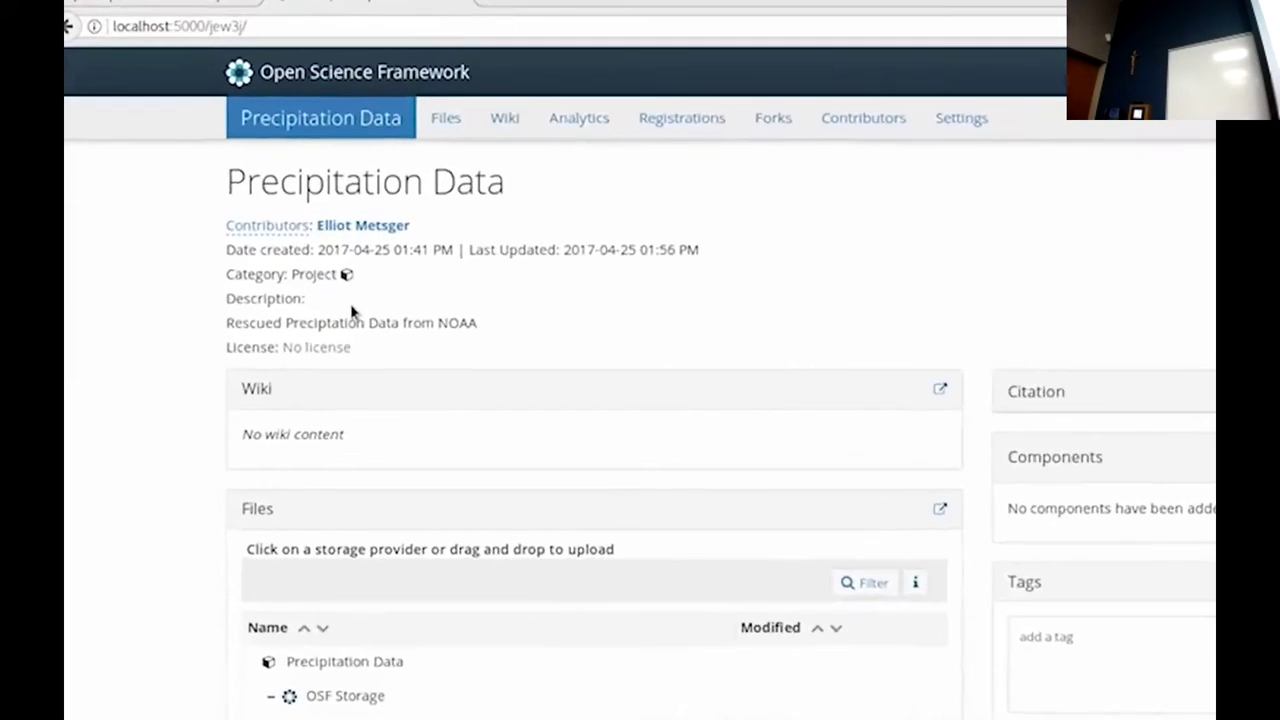
Step: Expand 15min_precip-3260 under Fedora storage in Files and open dsi3260.pdf
{"action": "scroll", "coordinate": [363, 320], "scroll_direction": "down", "scroll_amount": 4}
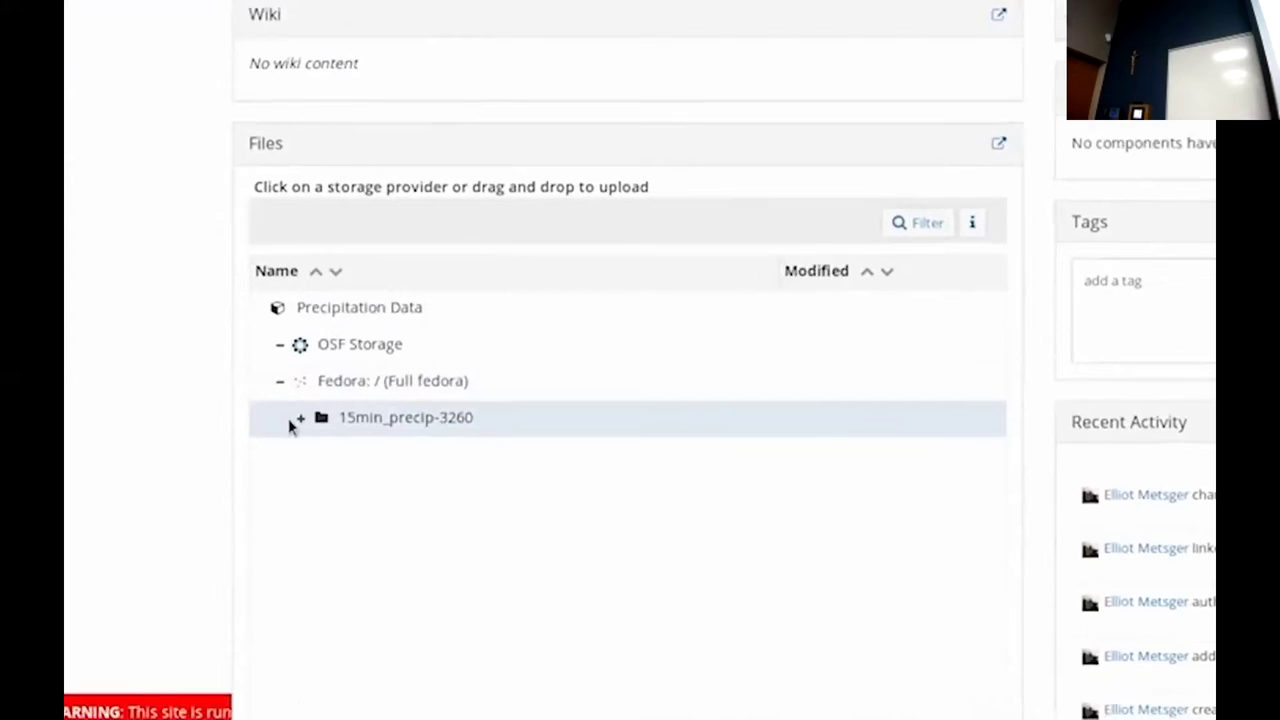
{"action": "left_click", "coordinate": [297, 428]}
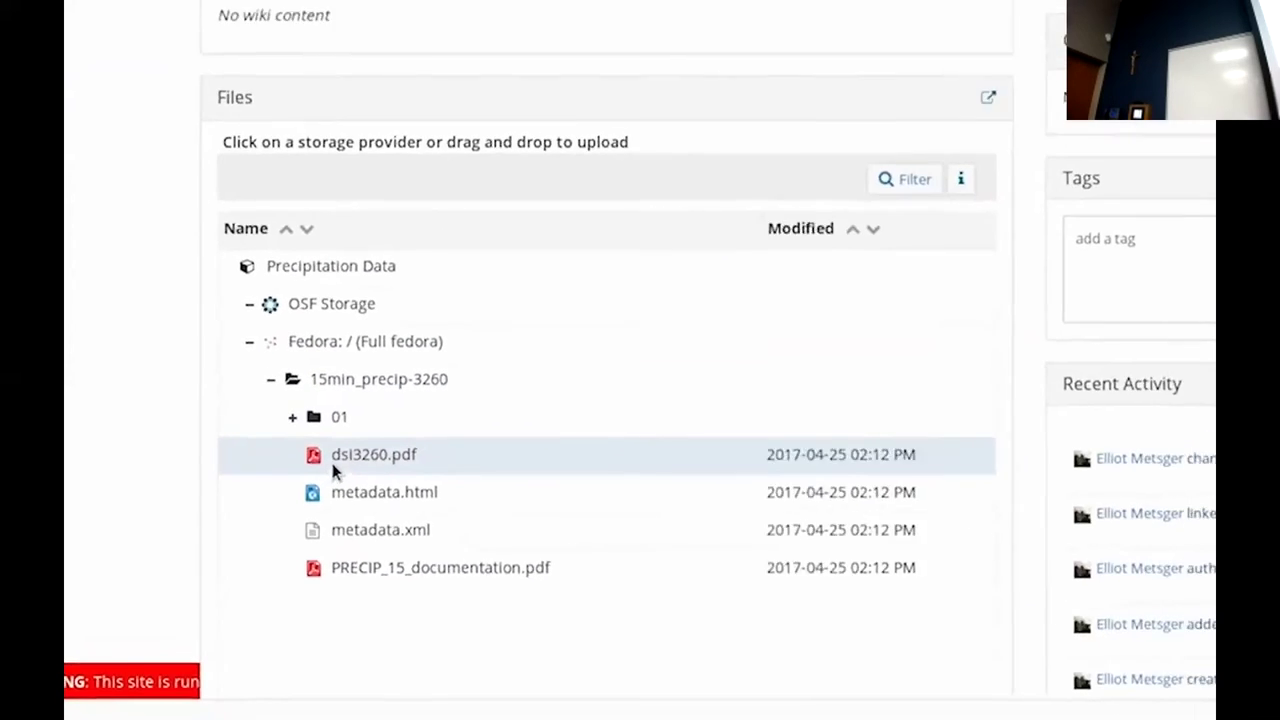
{"action": "left_click", "coordinate": [275, 532]}
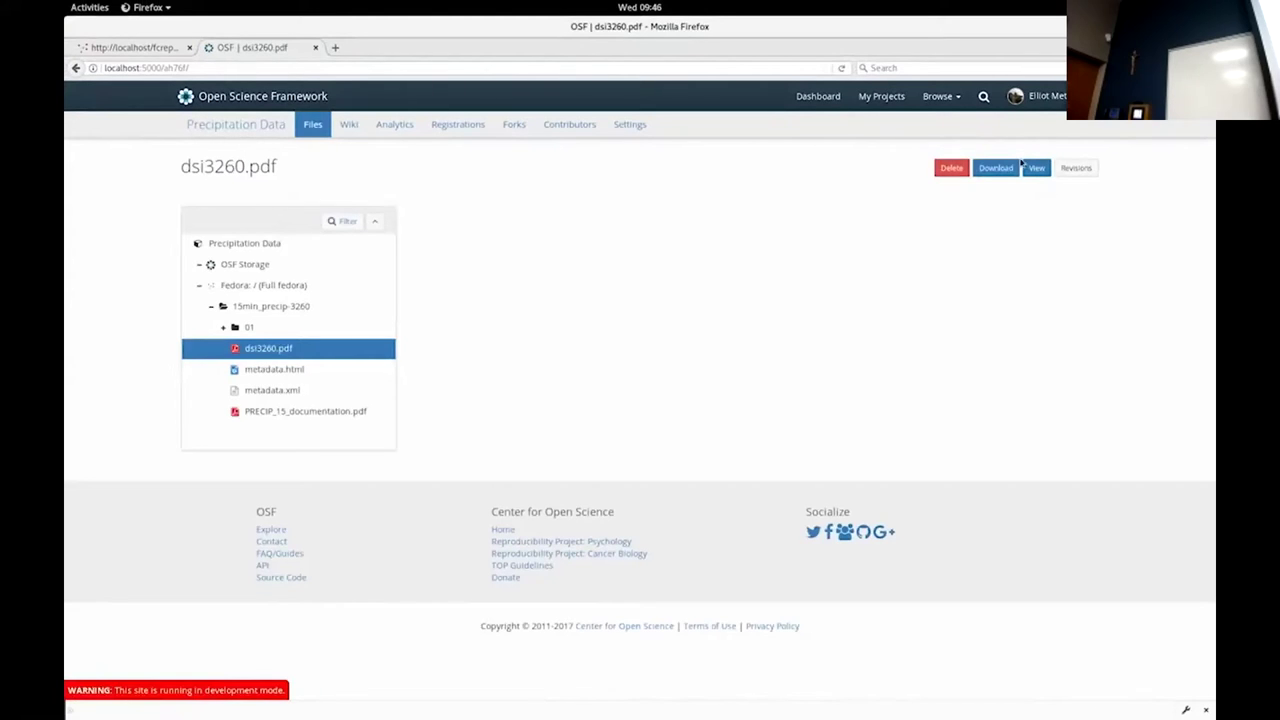
Step: Download dsi3260.pdf, save it to disk, view it, then close the viewer
{"action": "left_click", "coordinate": [995, 168]}
{"action": "left_click", "coordinate": [617, 338]}
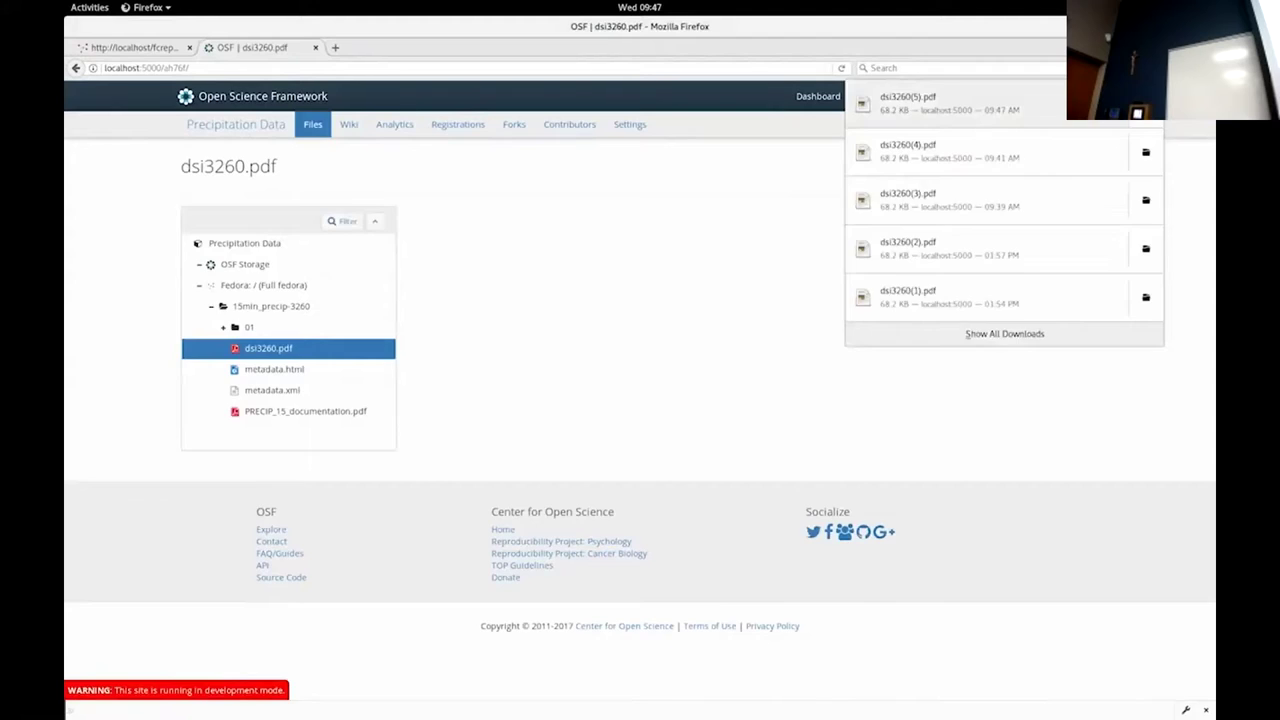
{"action": "left_click", "coordinate": [1065, 170]}
{"action": "scroll", "coordinate": [1034, 222], "scroll_direction": "down", "scroll_amount": 5}
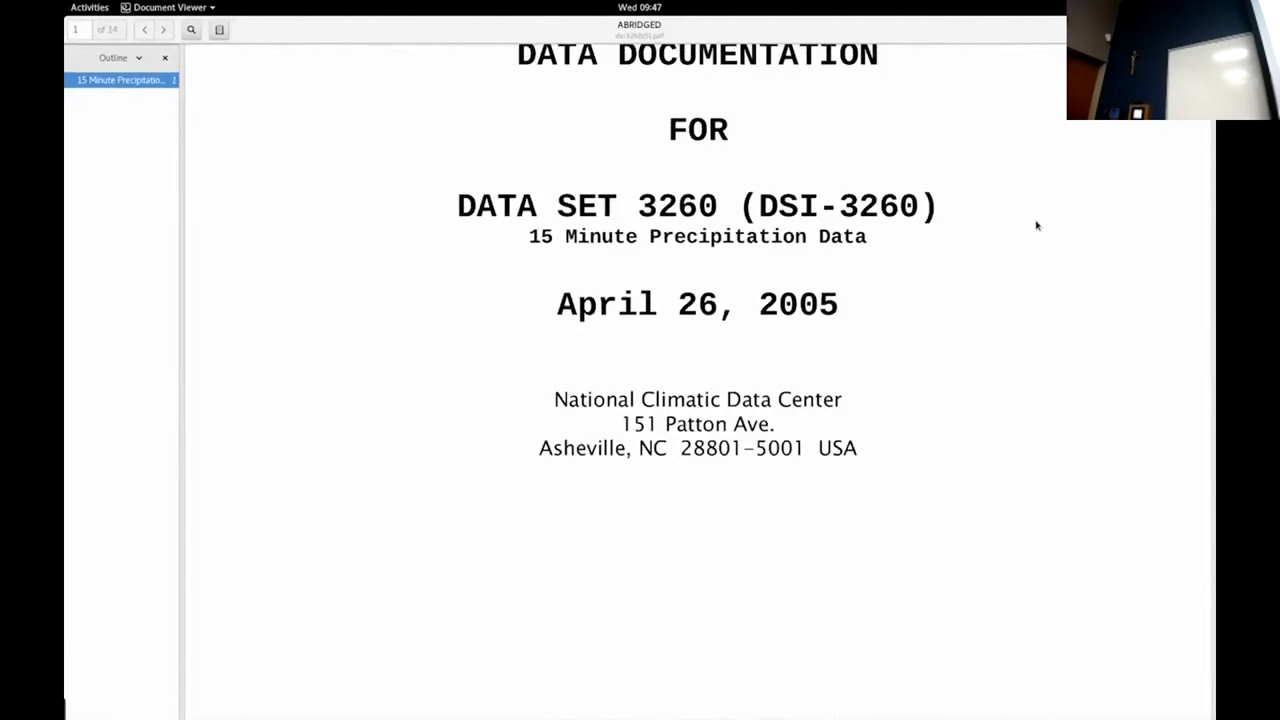
{"action": "scroll", "coordinate": [1032, 212], "scroll_direction": "up", "scroll_amount": 4}
{"action": "key", "text": "ctrl+w"}
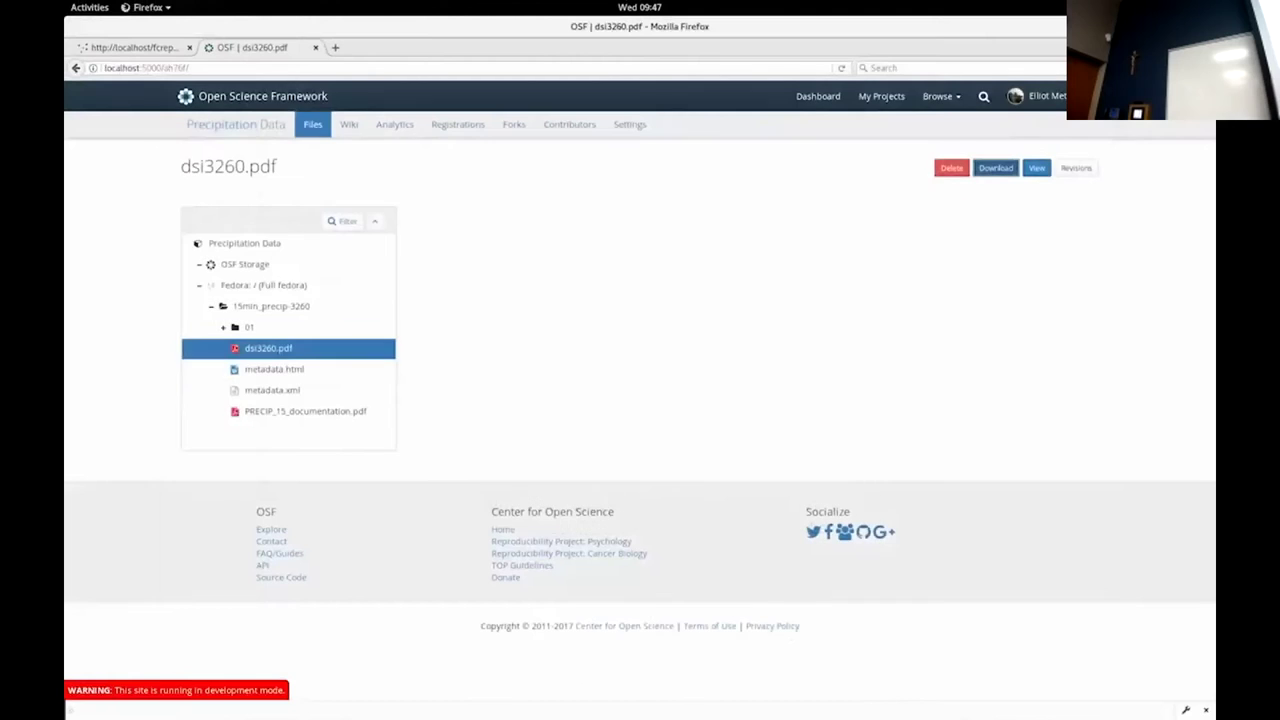
Step: Back on the Precipitation Data overview, expand 15min_precip-3260, 01 and 1971-1998 in Fedora storage
{"action": "left_click", "coordinate": [224, 125]}
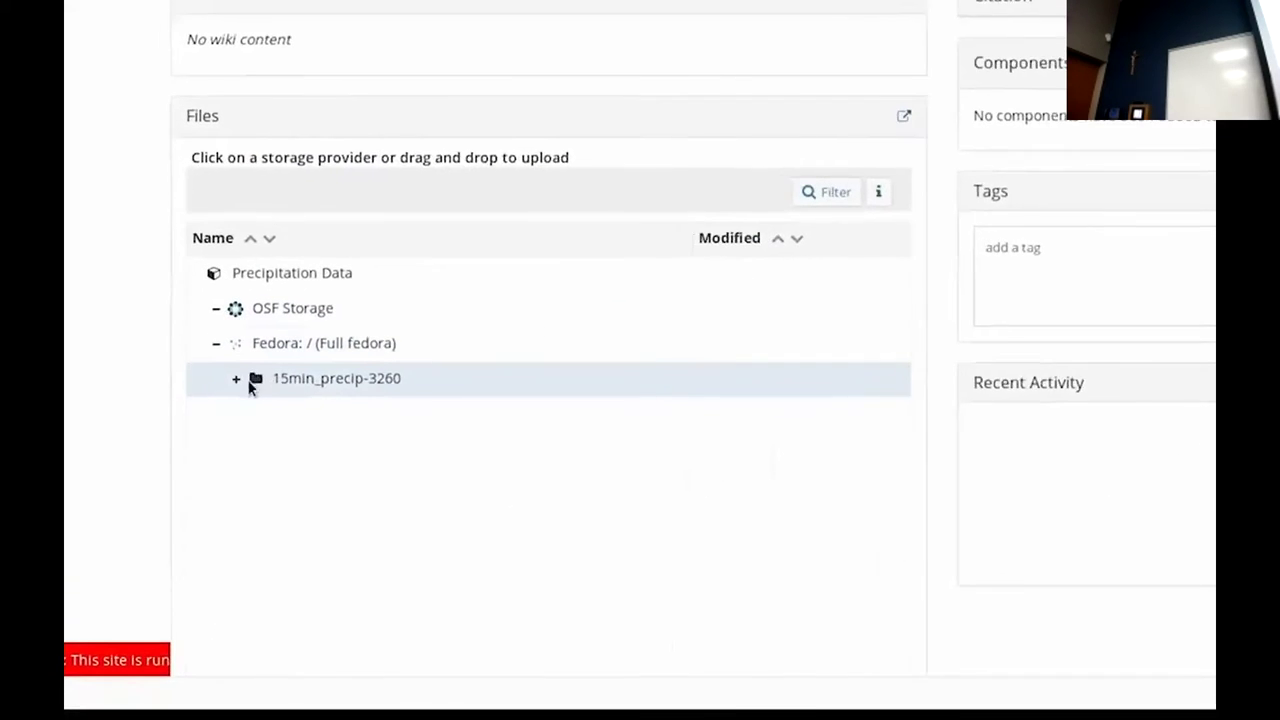
{"action": "left_click", "coordinate": [241, 354]}
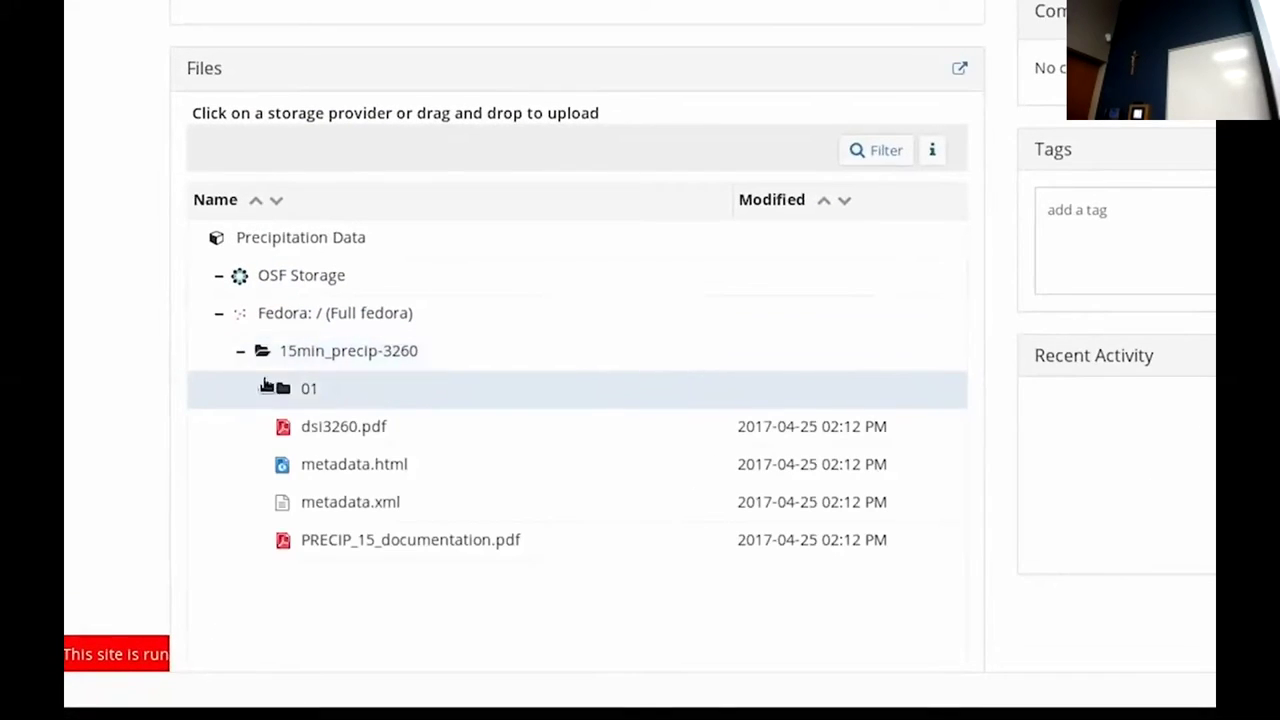
{"action": "left_click", "coordinate": [262, 389]}
{"action": "scroll", "coordinate": [305, 424], "scroll_direction": "down", "scroll_amount": 4}
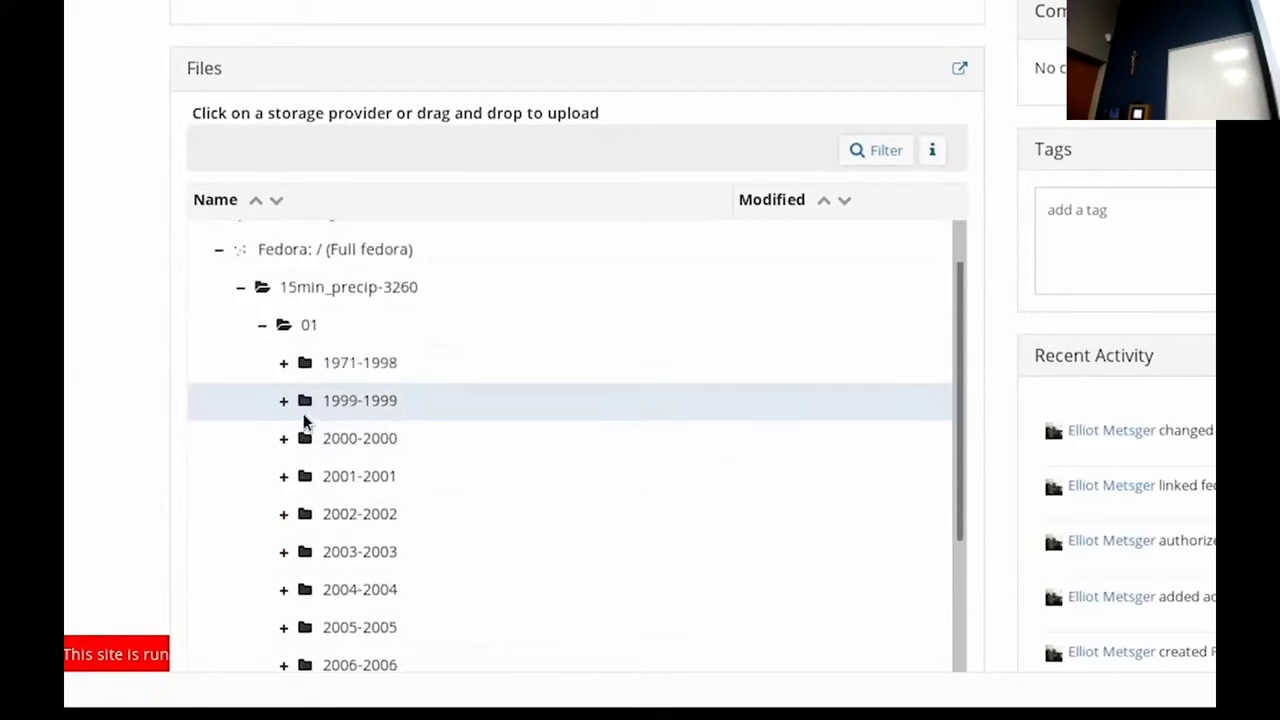
{"action": "left_click", "coordinate": [281, 244]}
{"action": "scroll", "coordinate": [325, 317], "scroll_direction": "up", "scroll_amount": 3}
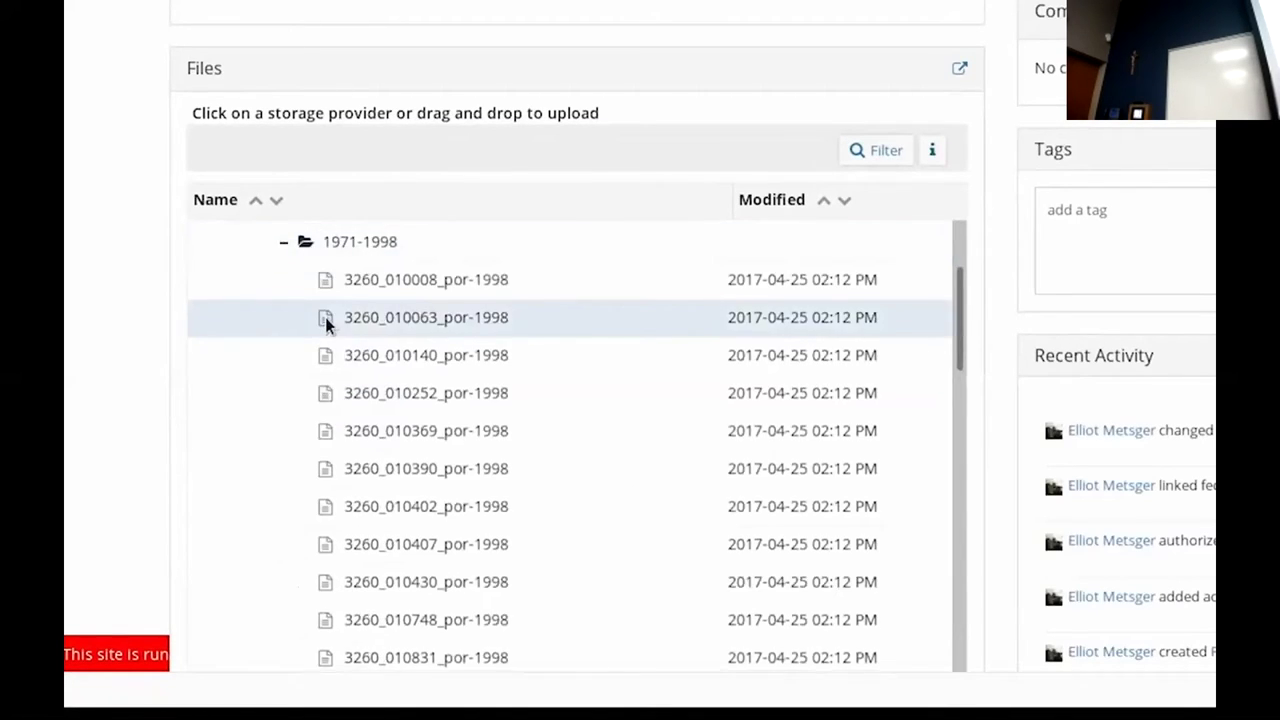